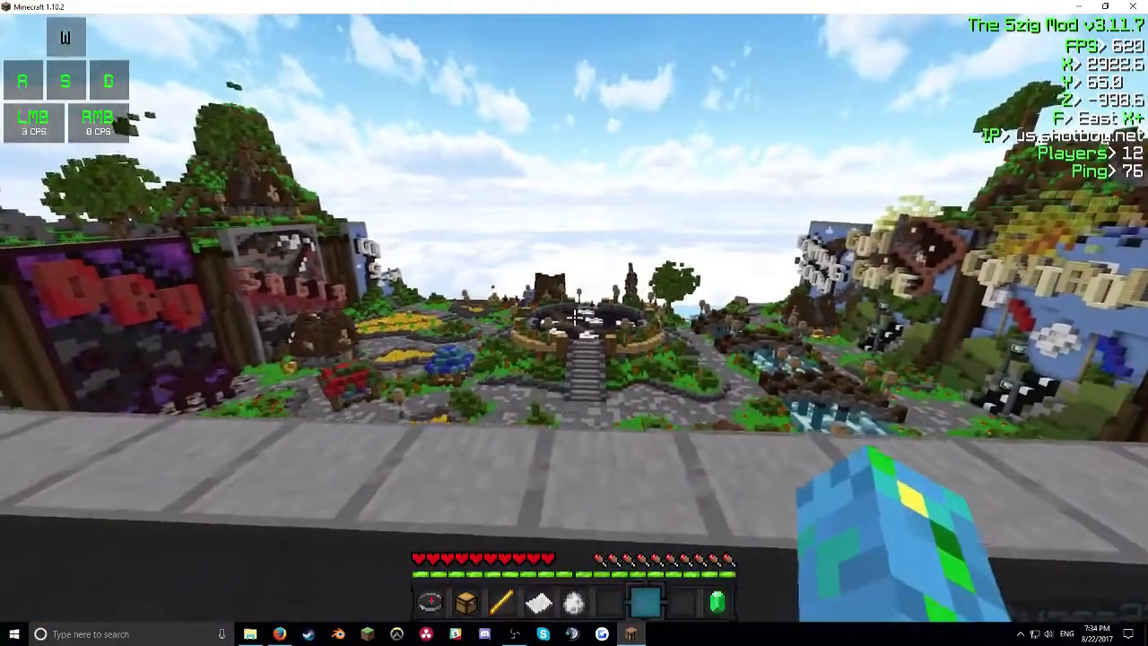
Walk around the us.shotbow.net lobby plaza, zooming on the fountain with the 5zig HUD and click counter showing.
{"action": "key", "text": "w"}
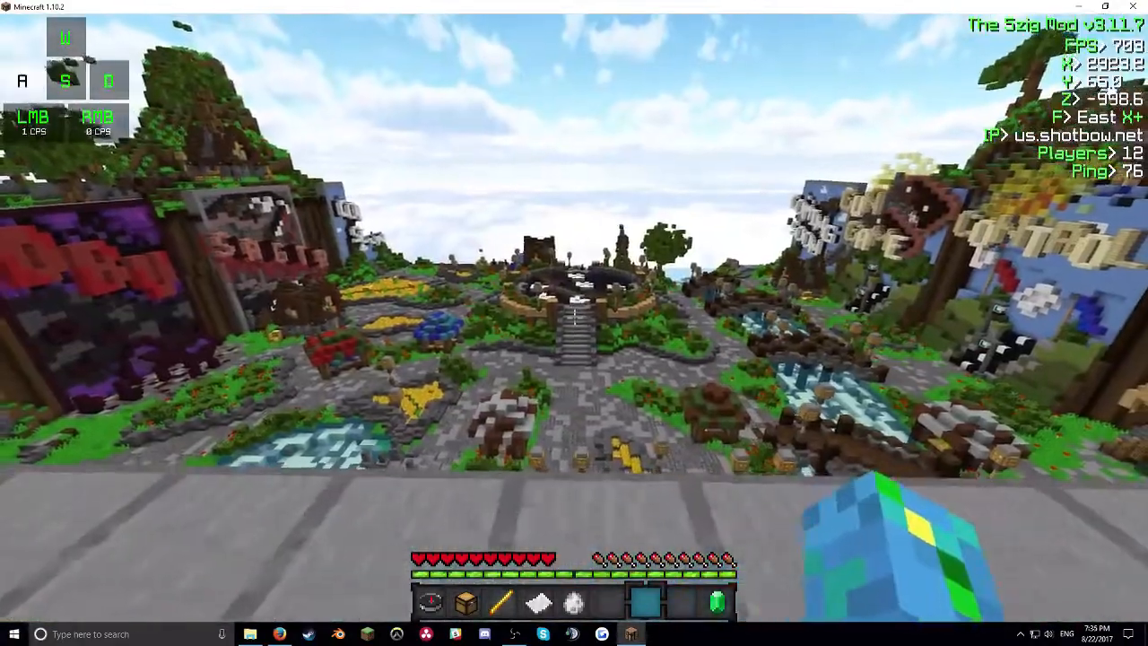
{"action": "key", "text": "a"}
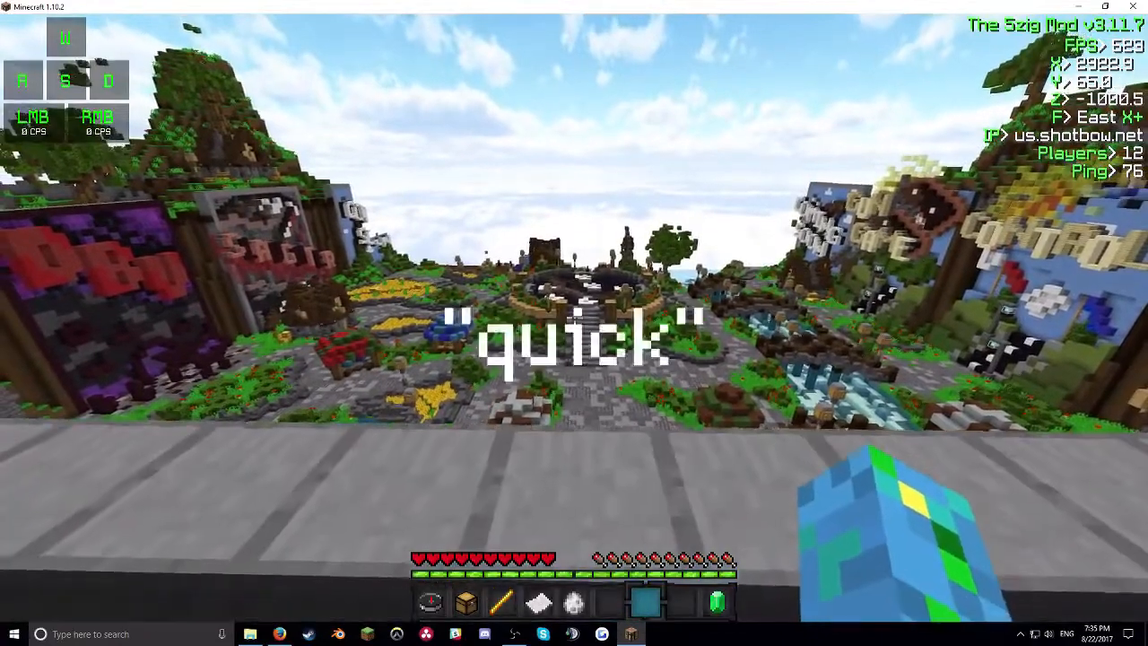
{"action": "key", "text": "s"}
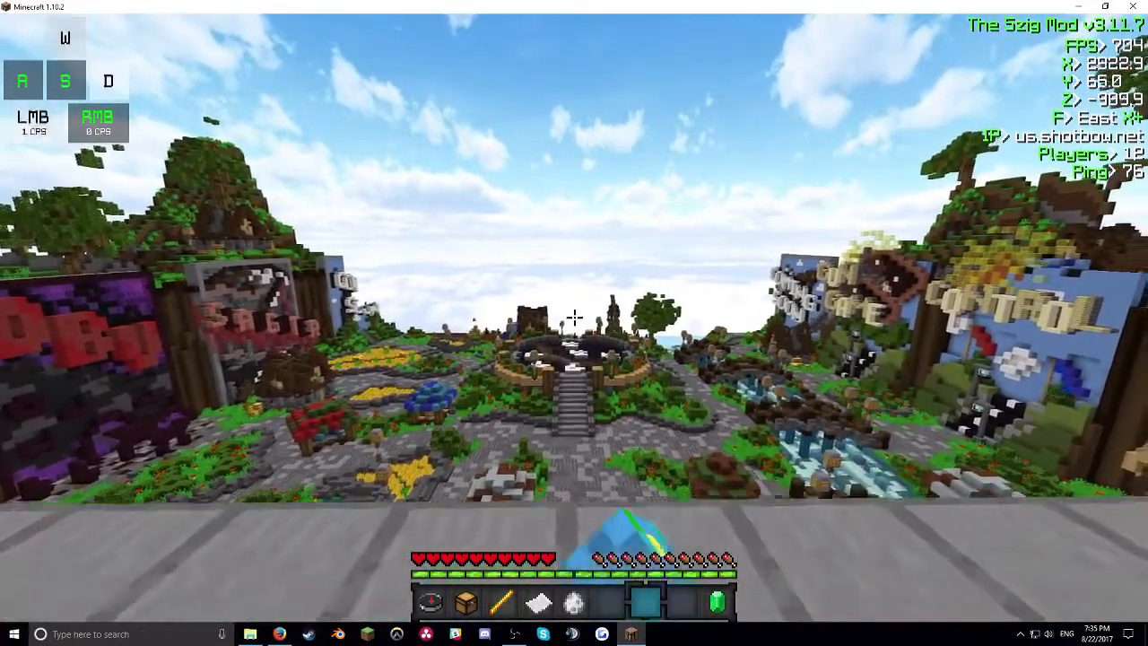
{"action": "key", "text": "w"}
{"action": "key", "text": "d"}
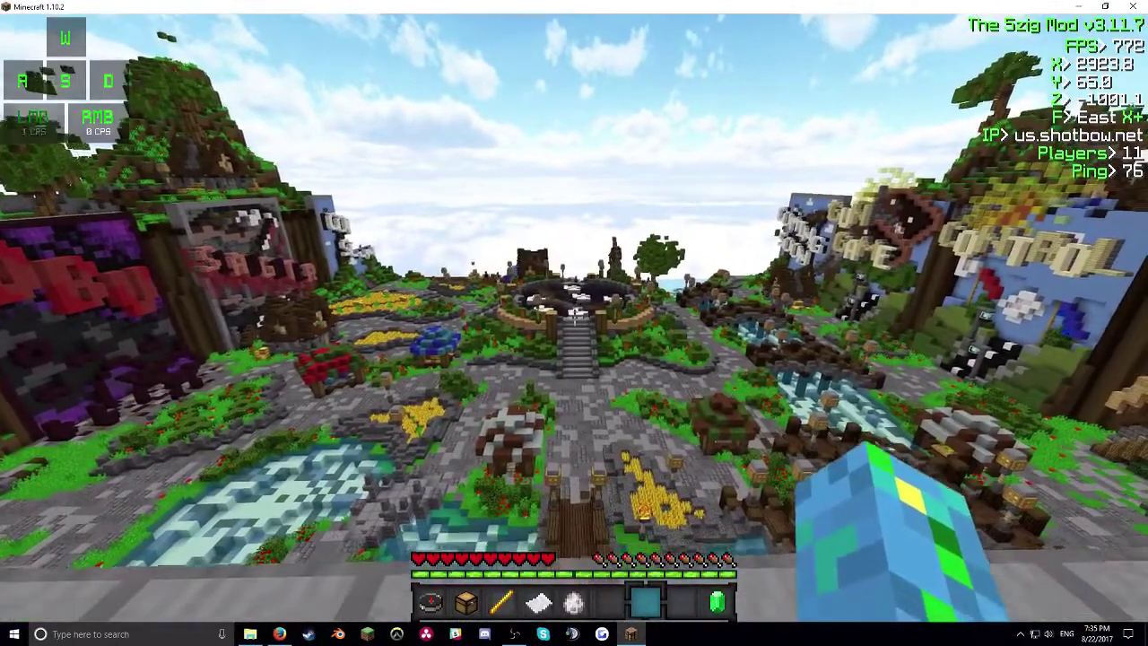
{"action": "left_click", "coordinate": [574, 315]}
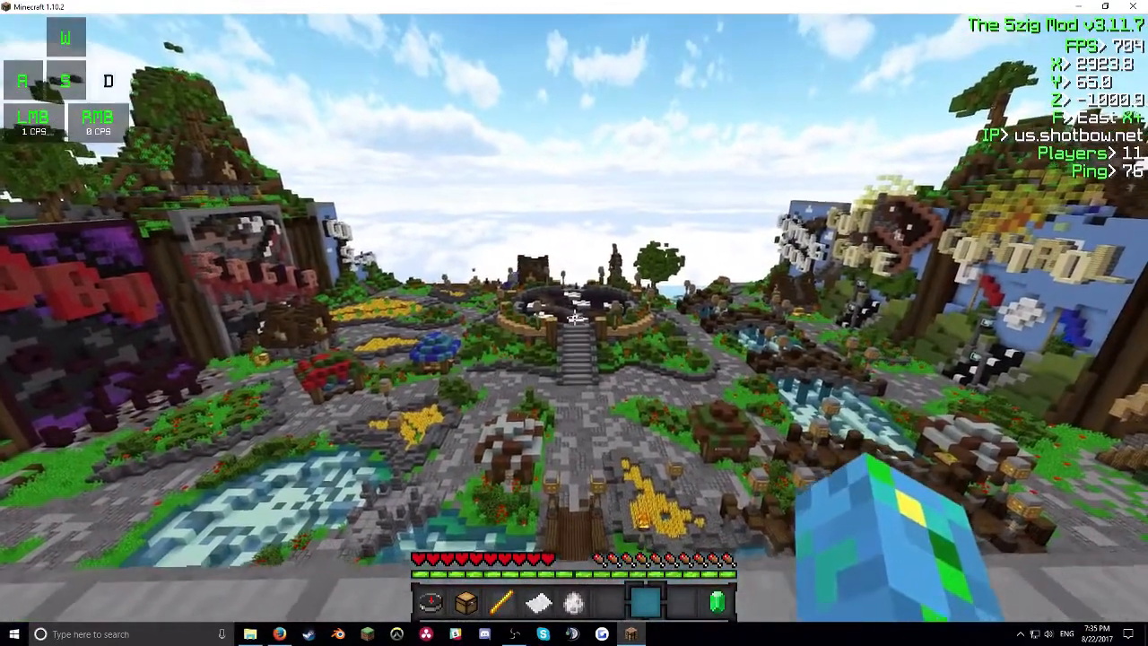
{"action": "key", "text": "c"}
{"action": "left_click", "coordinate": [574, 316]}
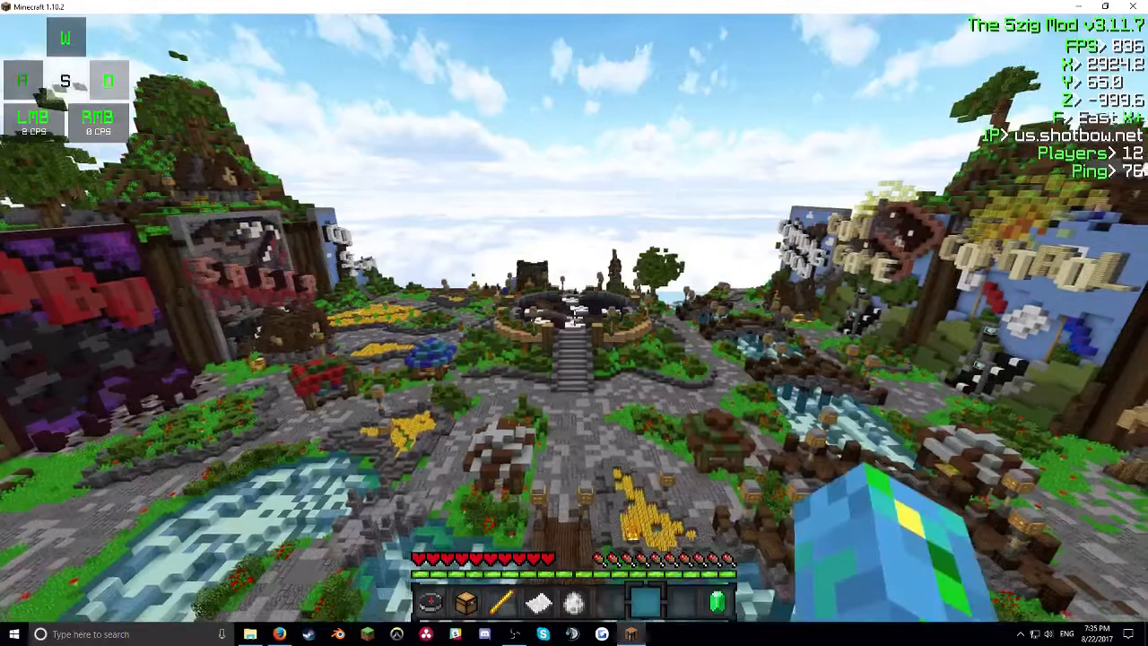
Swing and use the held block near the stone ledge, then disconnect to the main menu.
{"action": "key", "text": "a"}
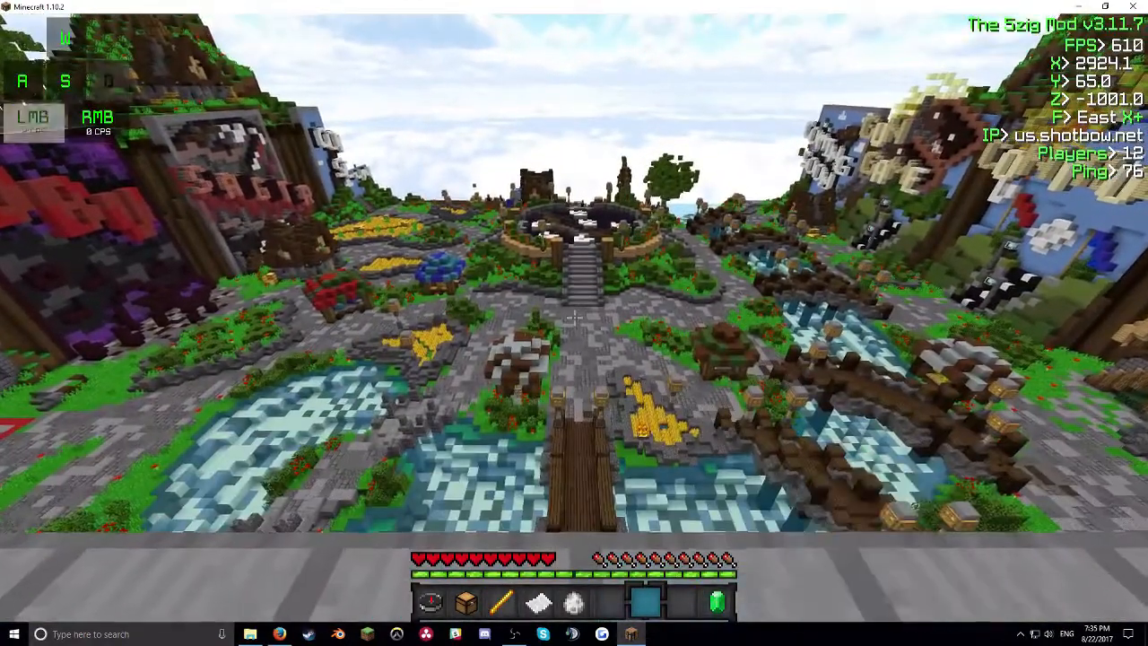
{"action": "right_click", "coordinate": [574, 315]}
{"action": "key", "text": "s"}
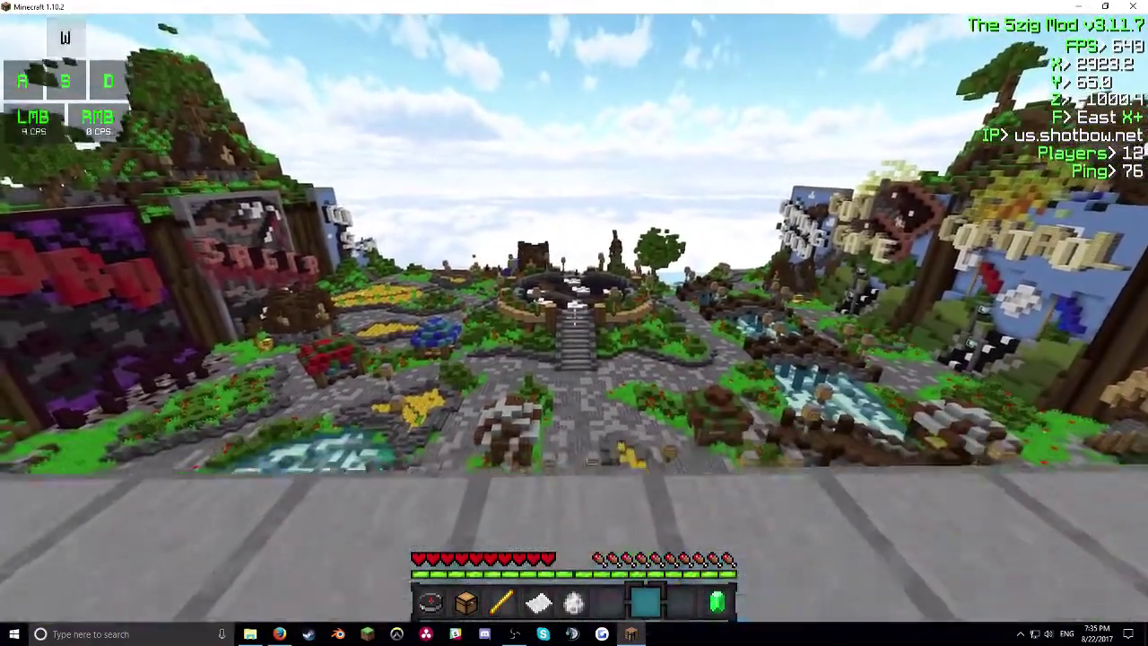
{"action": "left_click", "coordinate": [574, 316]}
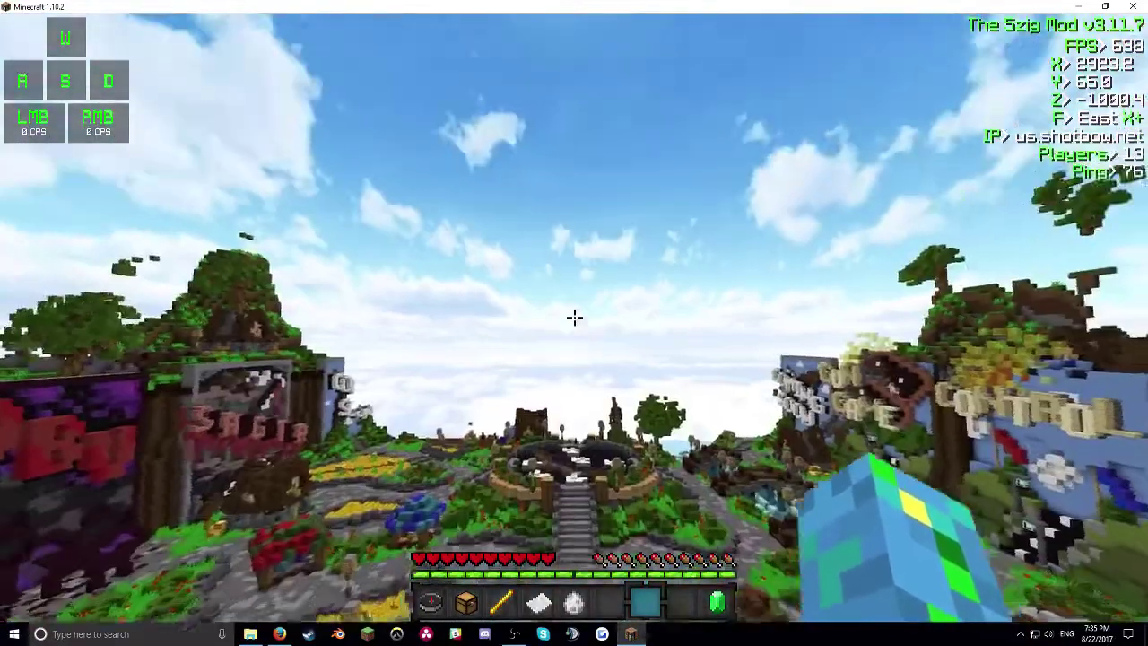
{"action": "right_click", "coordinate": [574, 316]}
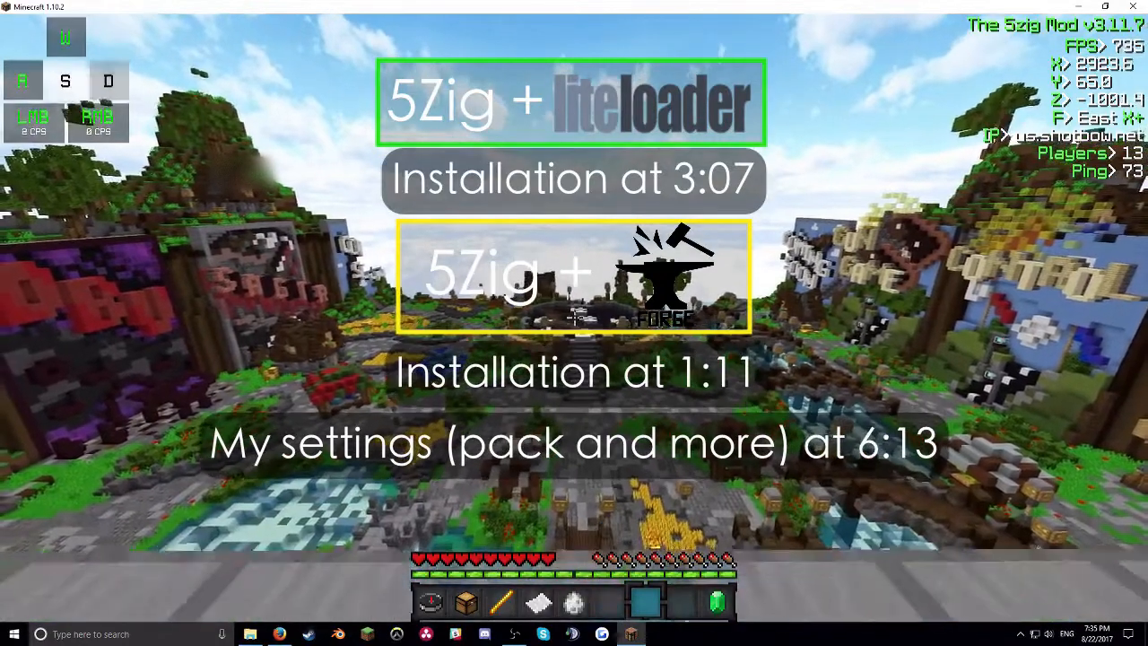
{"action": "key", "text": "d"}
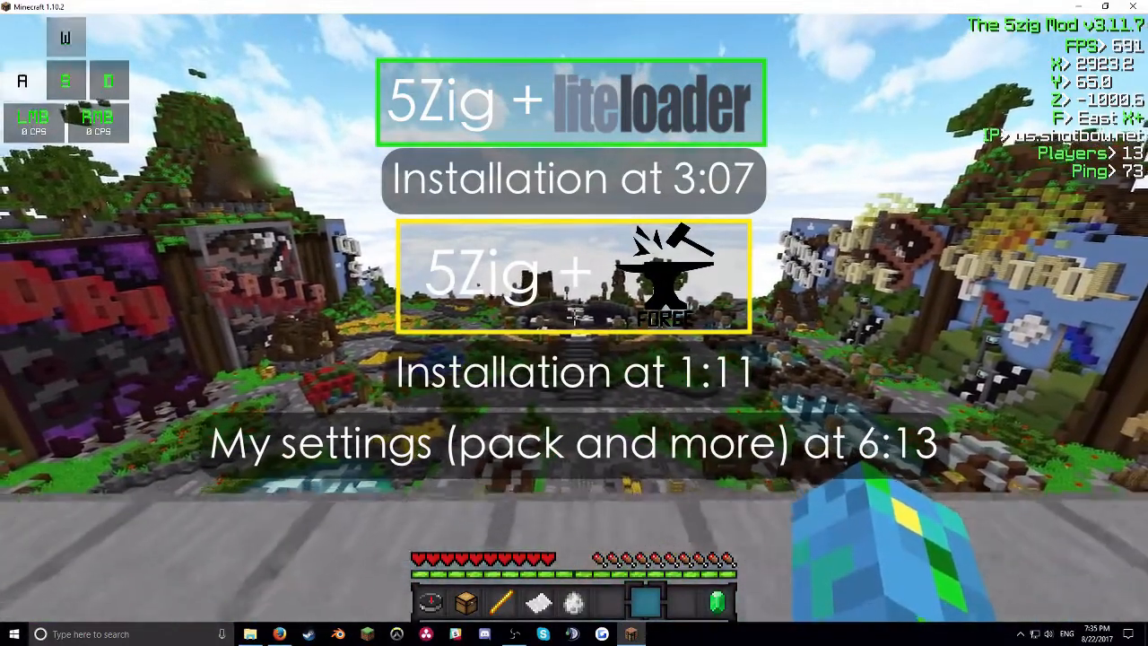
{"action": "key", "text": "w"}
{"action": "key", "text": "a"}
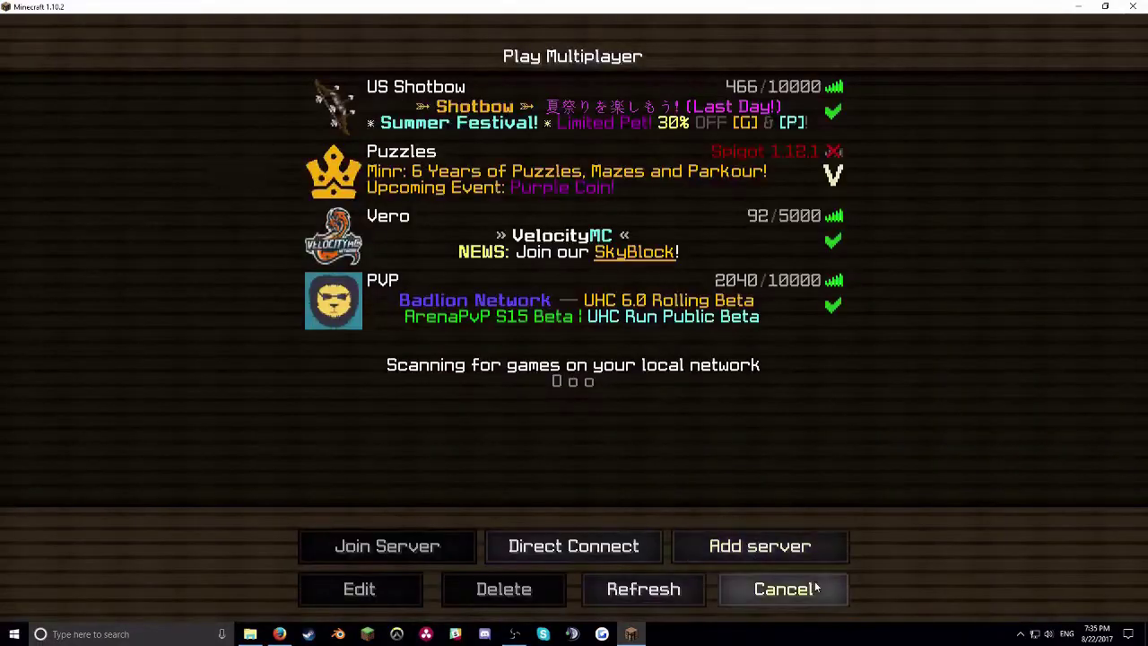
{"action": "left_click", "coordinate": [815, 587]}
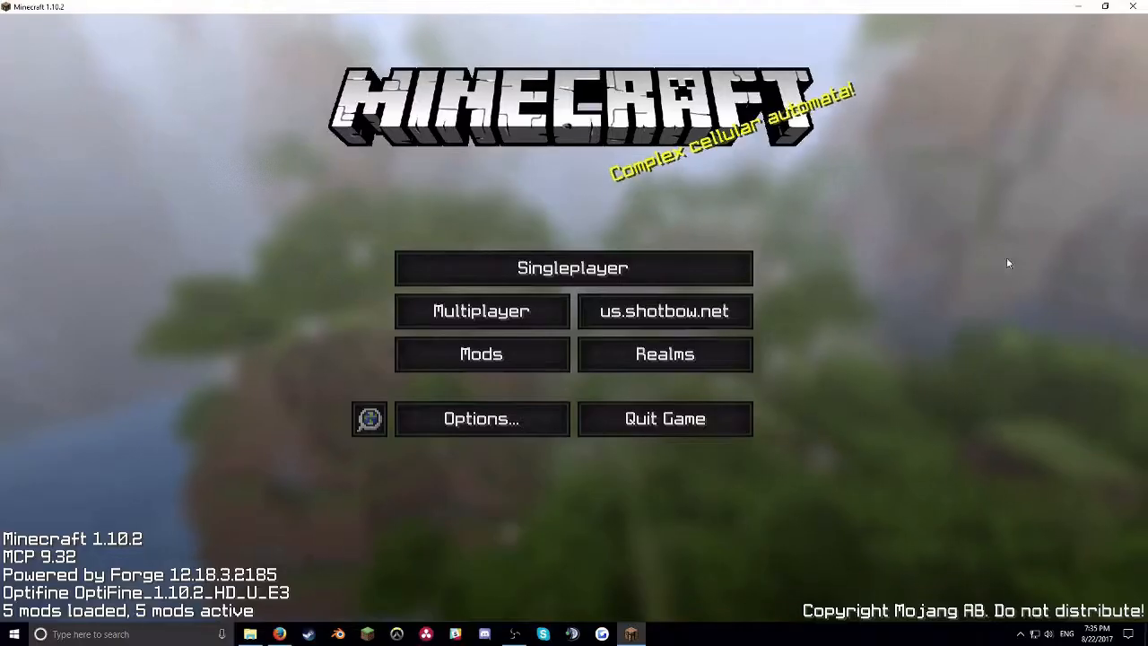
Quit the game and bring up Firefox on the Forge downloads page for Minecraft 1.10.
{"action": "left_click", "coordinate": [668, 415]}
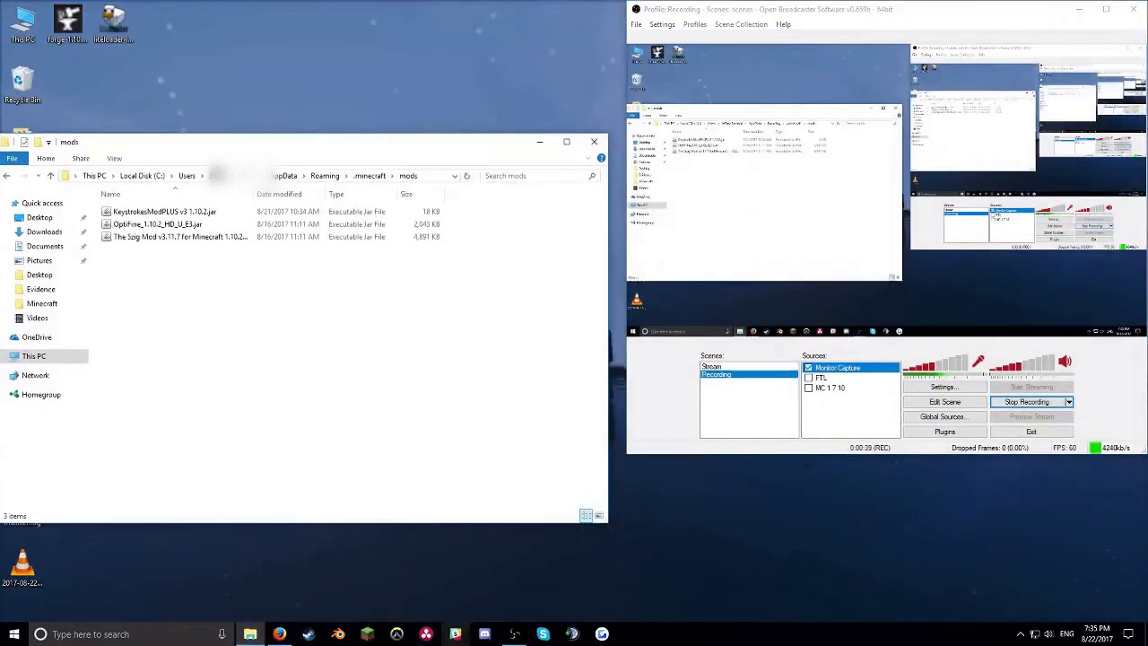
{"action": "left_click", "coordinate": [280, 634]}
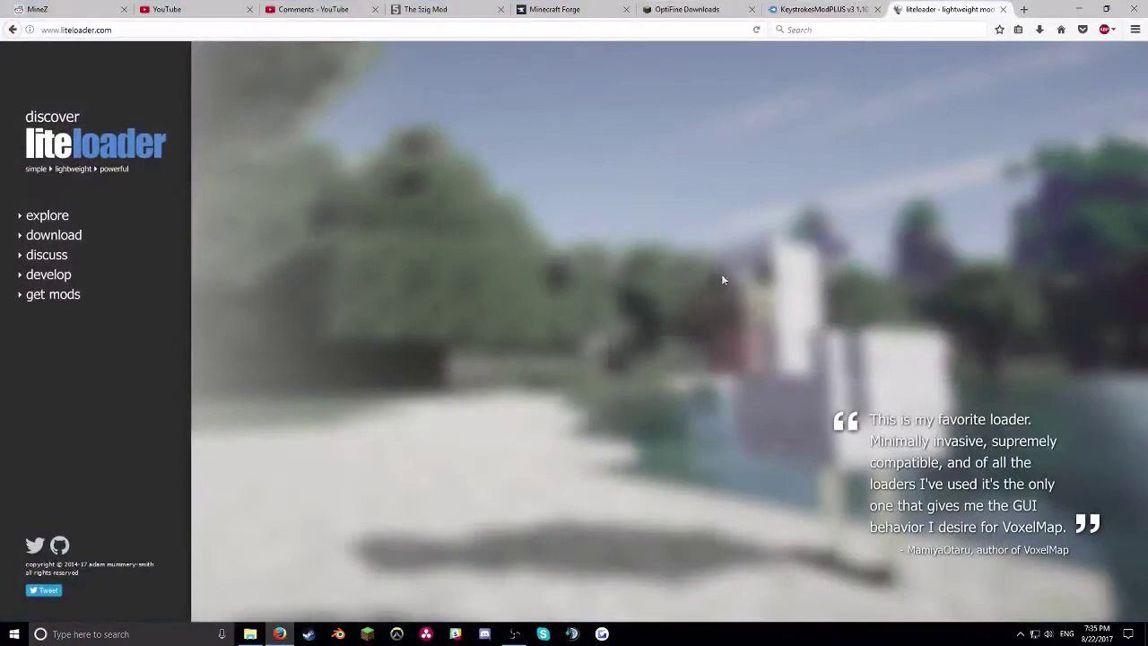
{"action": "left_click", "coordinate": [446, 13]}
{"action": "left_click", "coordinate": [567, 13]}
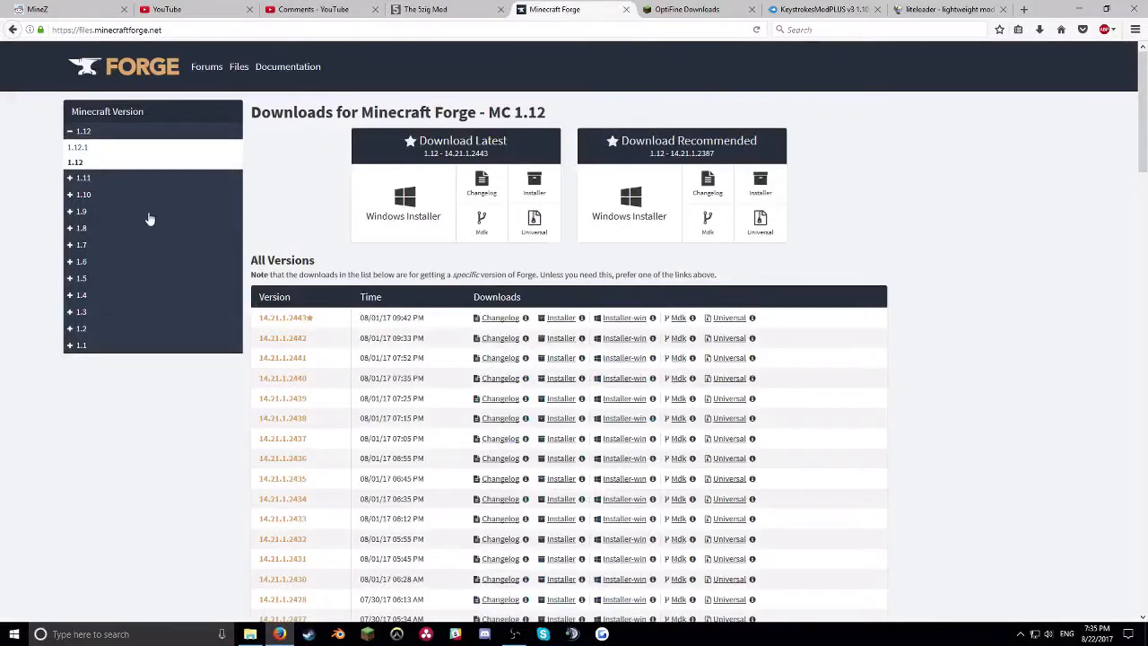
{"action": "left_click", "coordinate": [85, 196]}
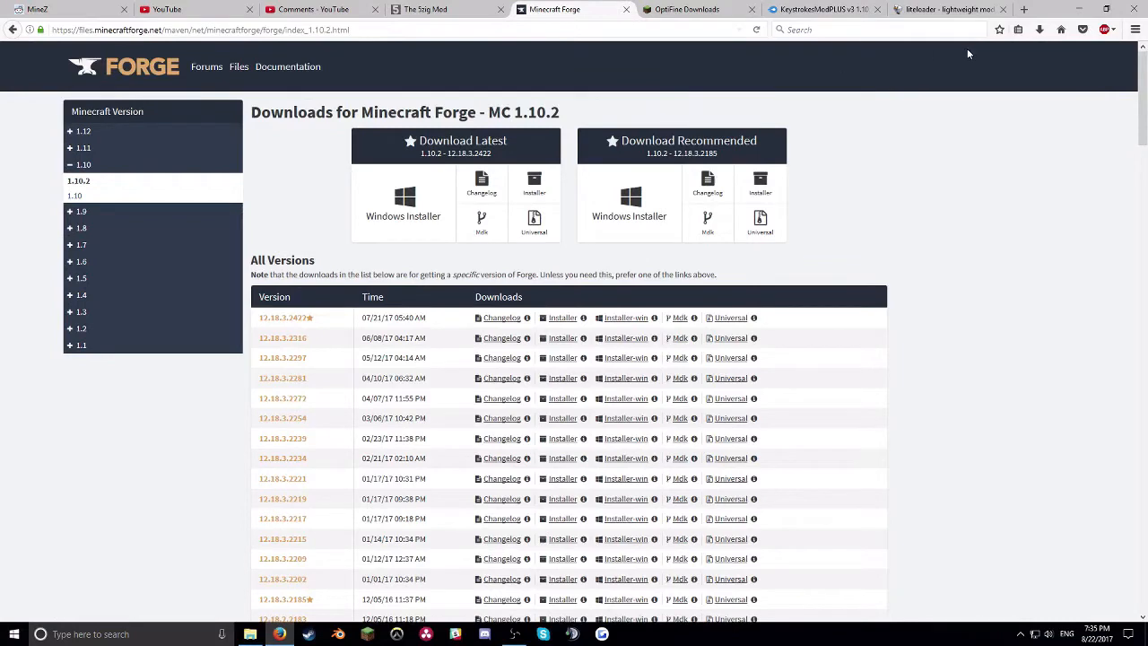
Review the 5zig mod page, highlighting the Minecraft 1.10.2 download line and its address.
{"action": "left_click", "coordinate": [441, 9]}
{"action": "scroll", "coordinate": [453, 229], "scroll_direction": "down", "scroll_amount": 3}
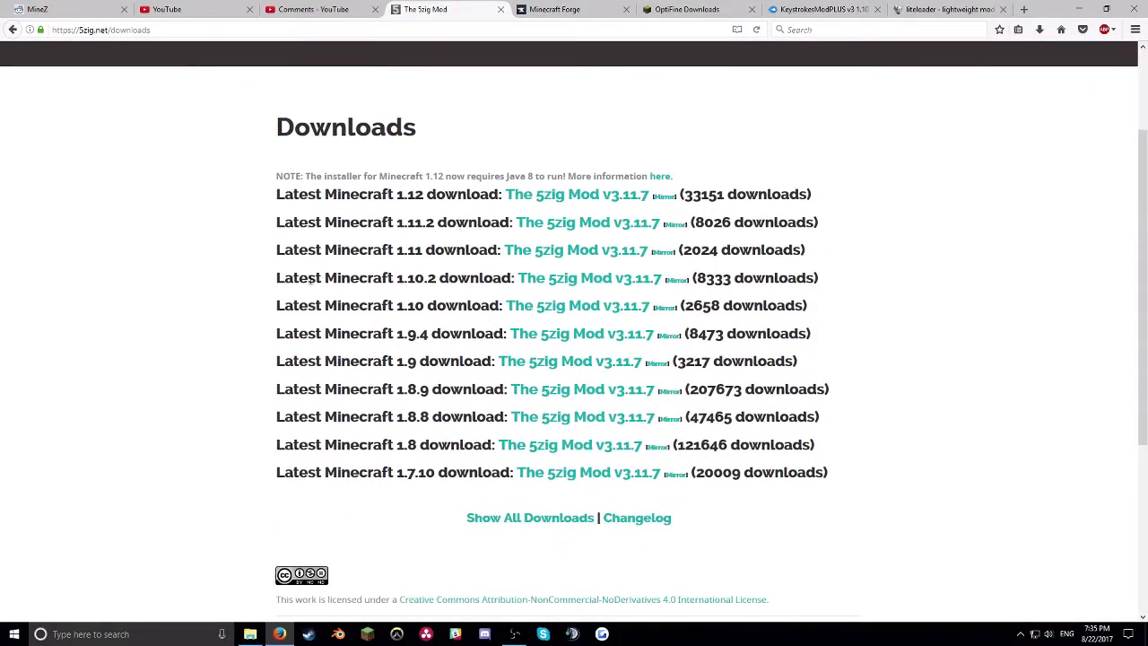
{"action": "left_click_drag", "start_coordinate": [309, 280], "coordinate": [823, 276]}
{"action": "left_click", "coordinate": [919, 275]}
{"action": "left_click", "coordinate": [107, 38]}
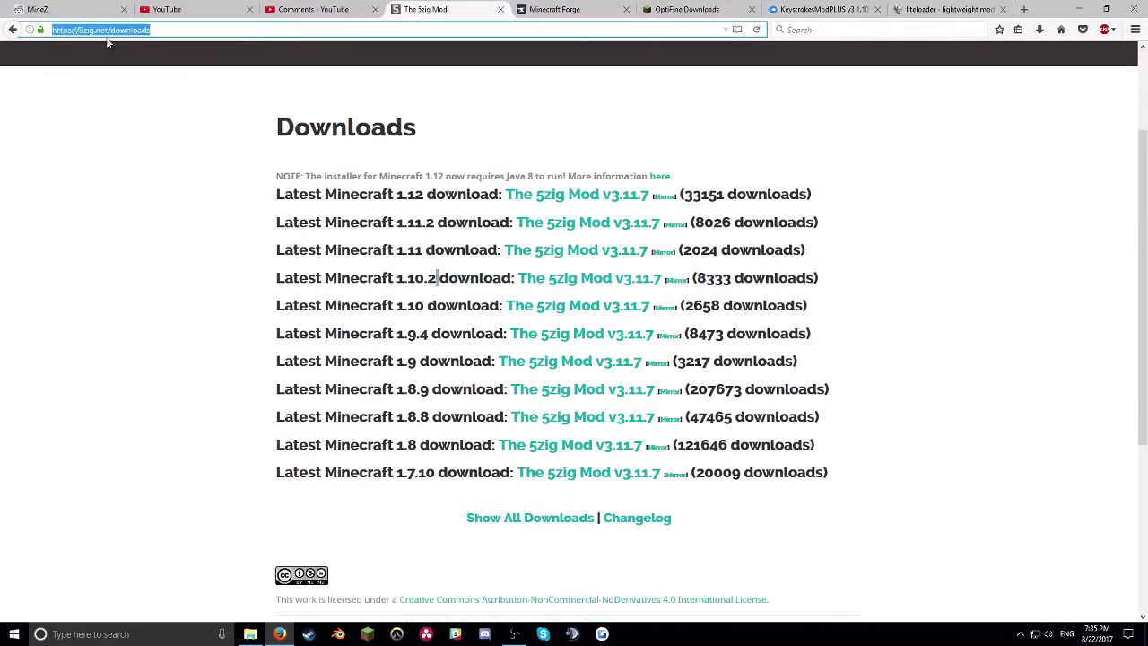
{"action": "left_click", "coordinate": [117, 121]}
Show the OptiFine and KeystrokesModPLUS download pages, then minimize the browser.
{"action": "left_click", "coordinate": [690, 11]}
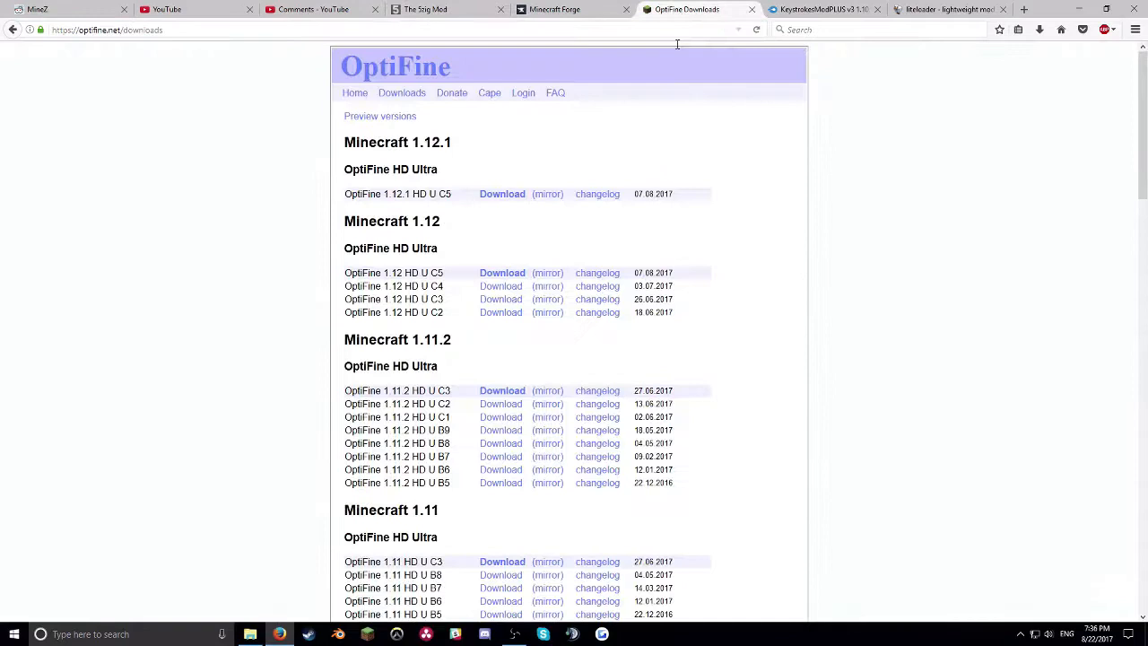
{"action": "left_click", "coordinate": [812, 10]}
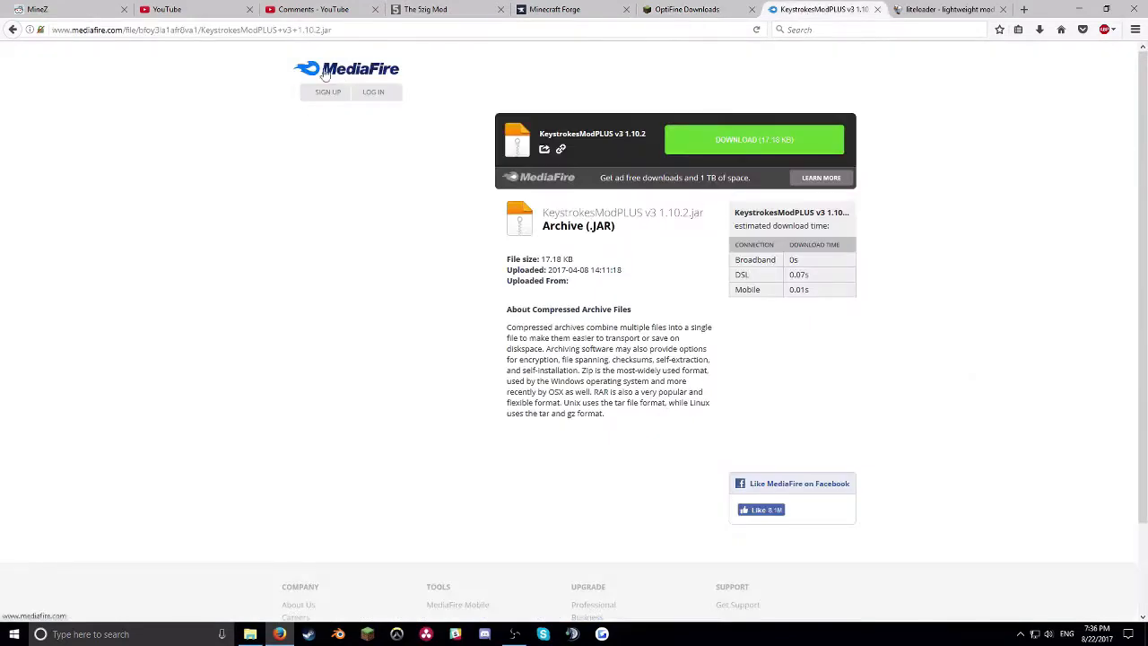
{"action": "left_click", "coordinate": [1079, 11]}
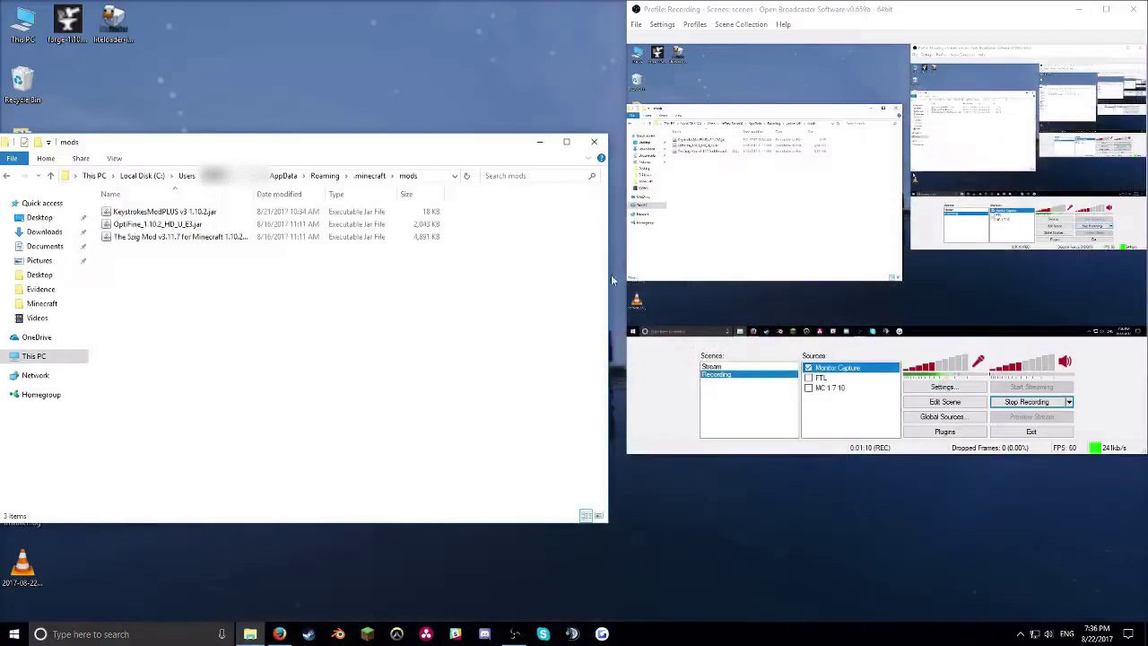
Search %appdata% from Start, enter Roaming's .minecraft folder and select the mods folder.
{"action": "left_click", "coordinate": [550, 146]}
{"action": "mouse_move", "coordinate": [887, 11]}
{"action": "left_mouse_down"}
{"action": "mouse_move", "coordinate": [734, 64]}
{"action": "mouse_move", "coordinate": [859, 57]}
{"action": "left_mouse_up"}
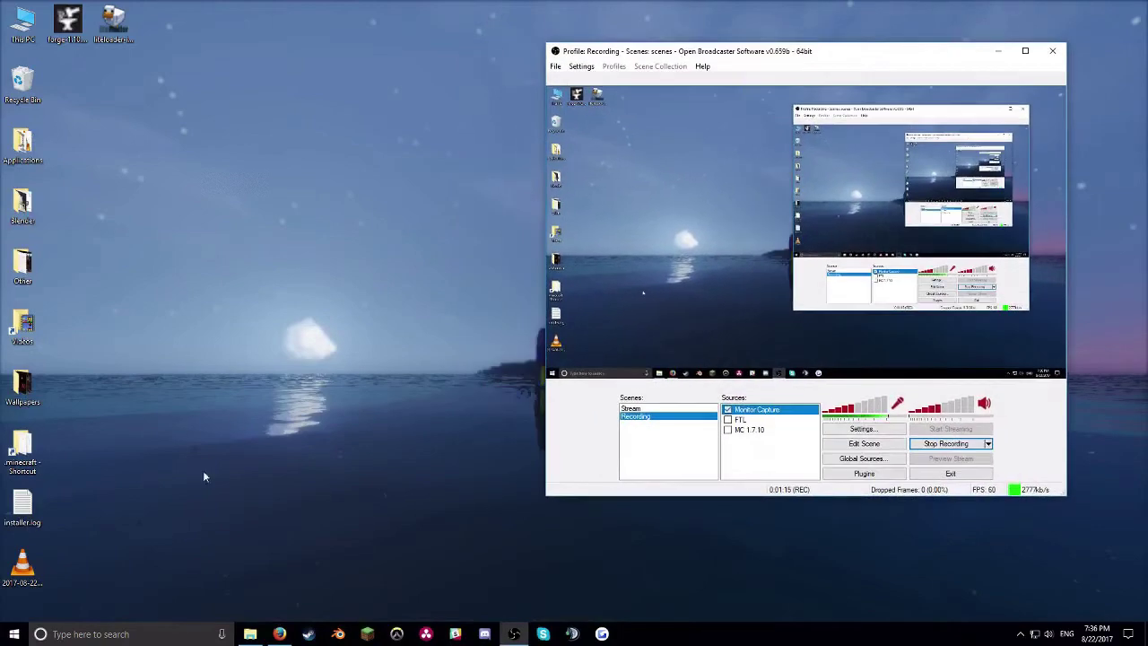
{"action": "left_click", "coordinate": [137, 631]}
{"action": "type", "text": "%"}
{"action": "type", "text": "app"}
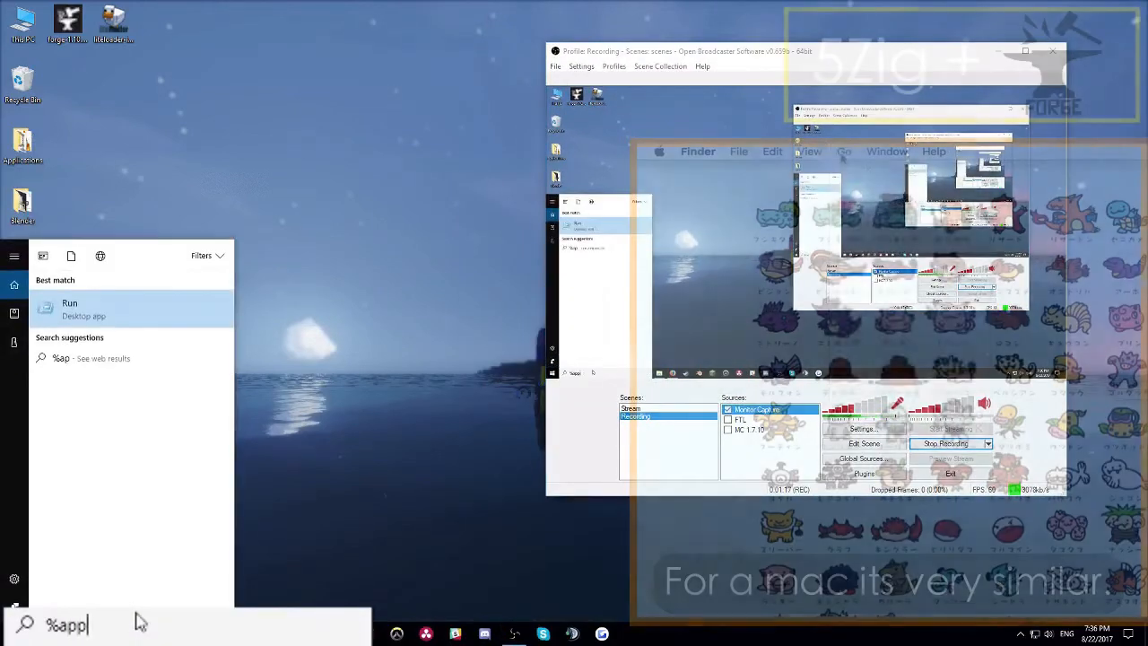
{"action": "type", "text": "data%"}
{"action": "key", "text": "Return"}
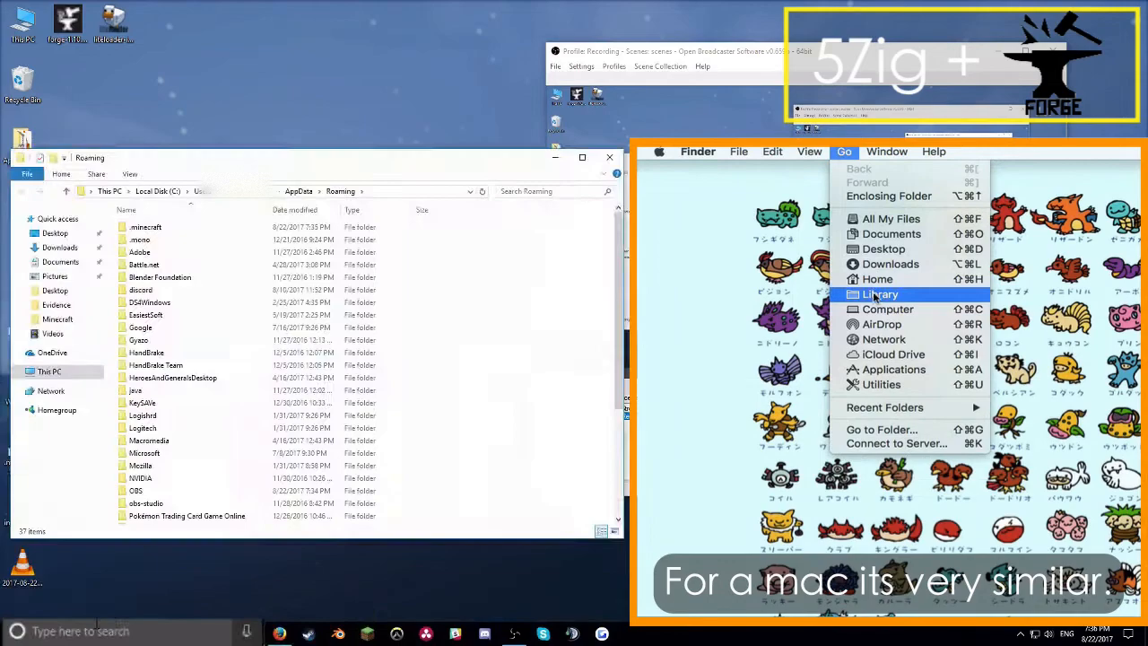
{"action": "double_click", "coordinate": [148, 227]}
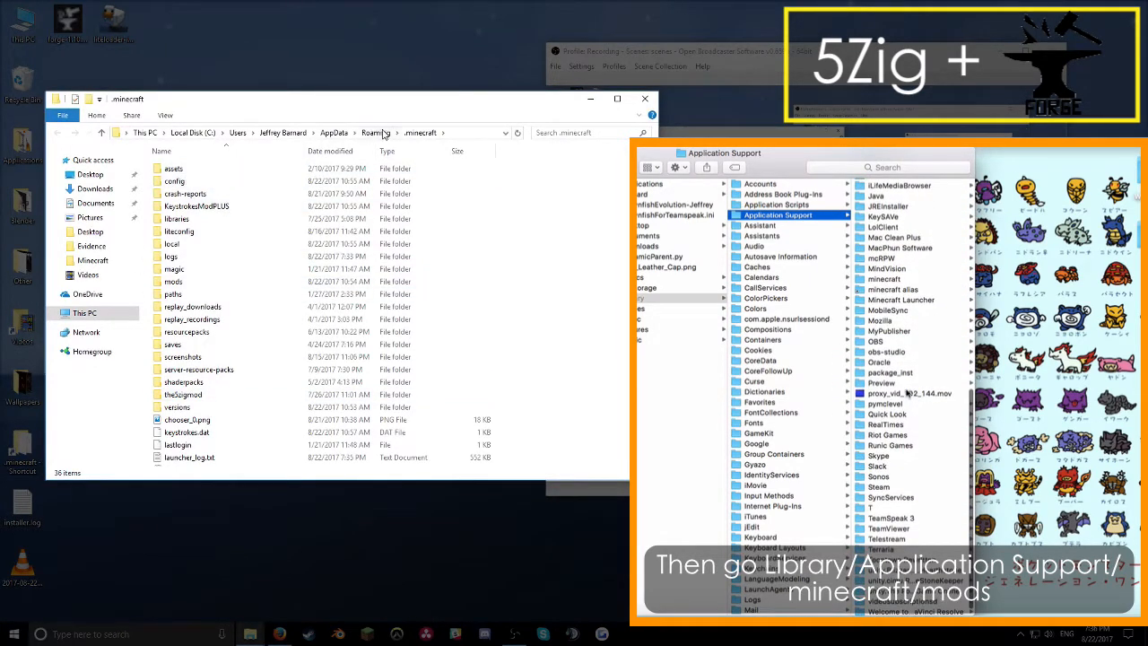
{"action": "left_click", "coordinate": [186, 282]}
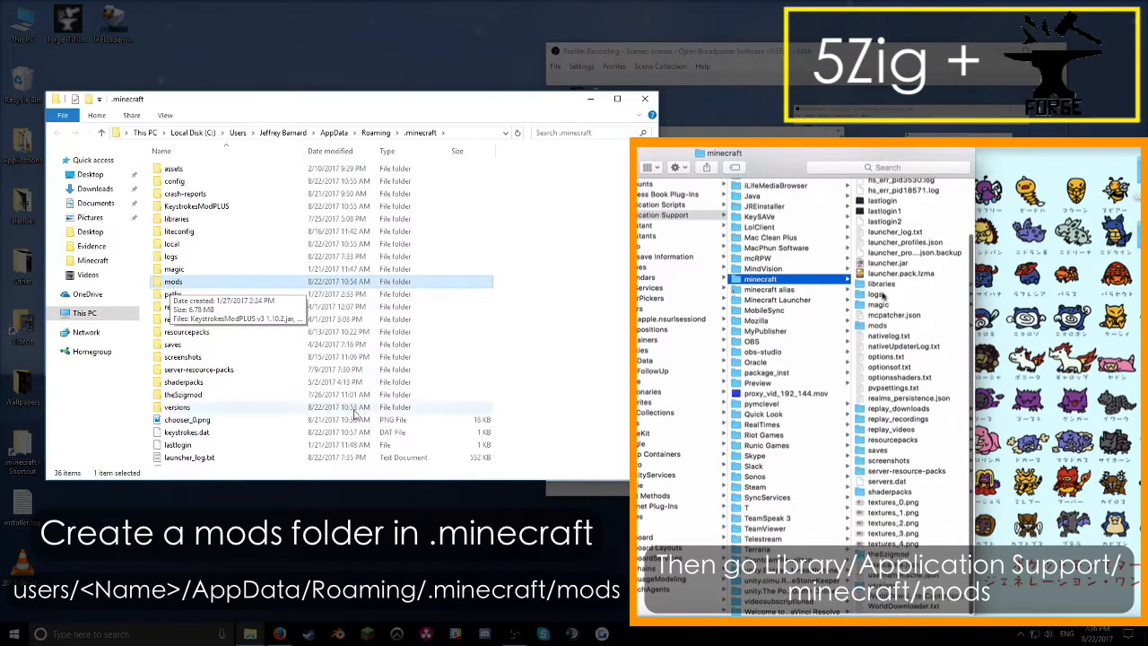
Enter the mods folder and select its three mod jar files.
{"action": "right_click", "coordinate": [568, 256]}
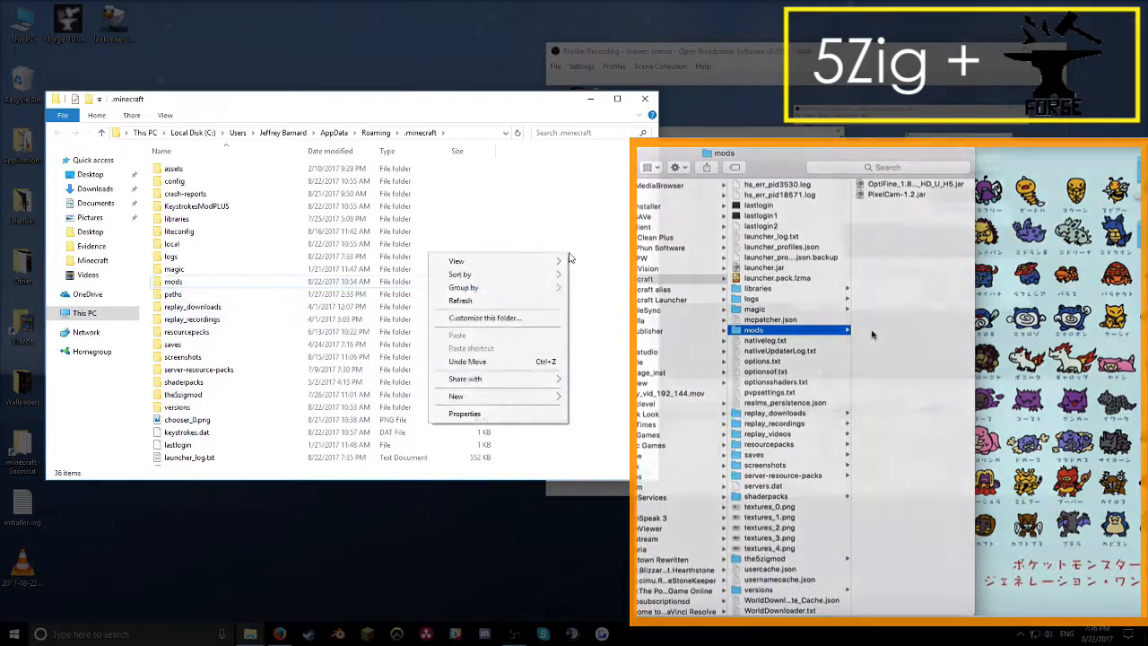
{"action": "mouse_move", "coordinate": [456, 396]}
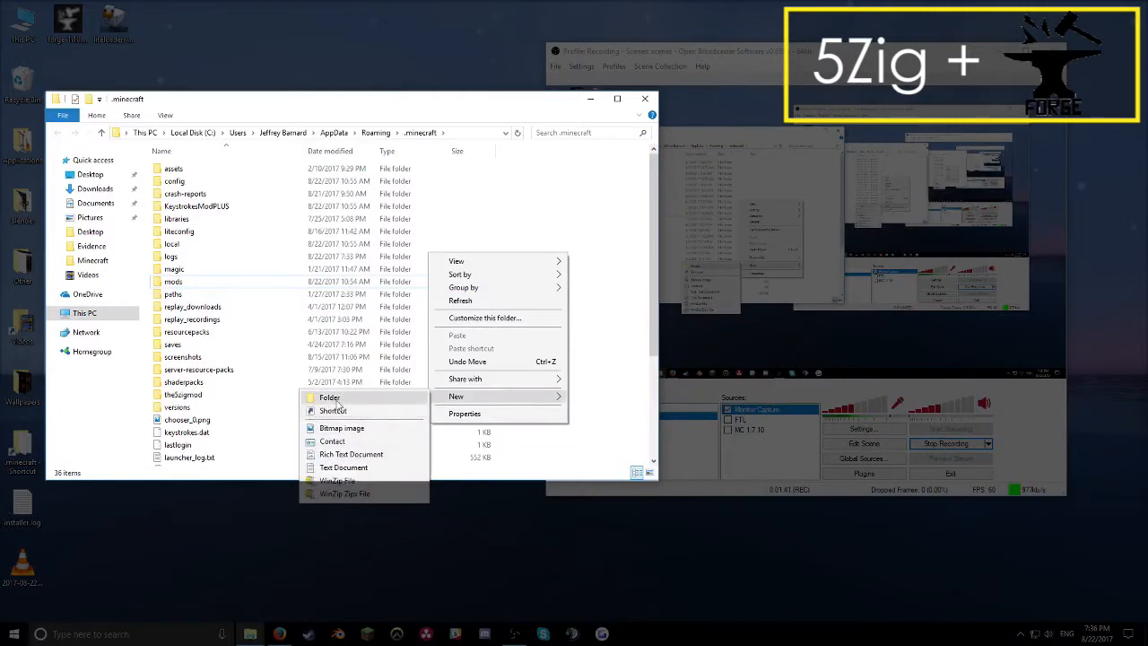
{"action": "left_click", "coordinate": [172, 281]}
{"action": "double_click", "coordinate": [172, 281]}
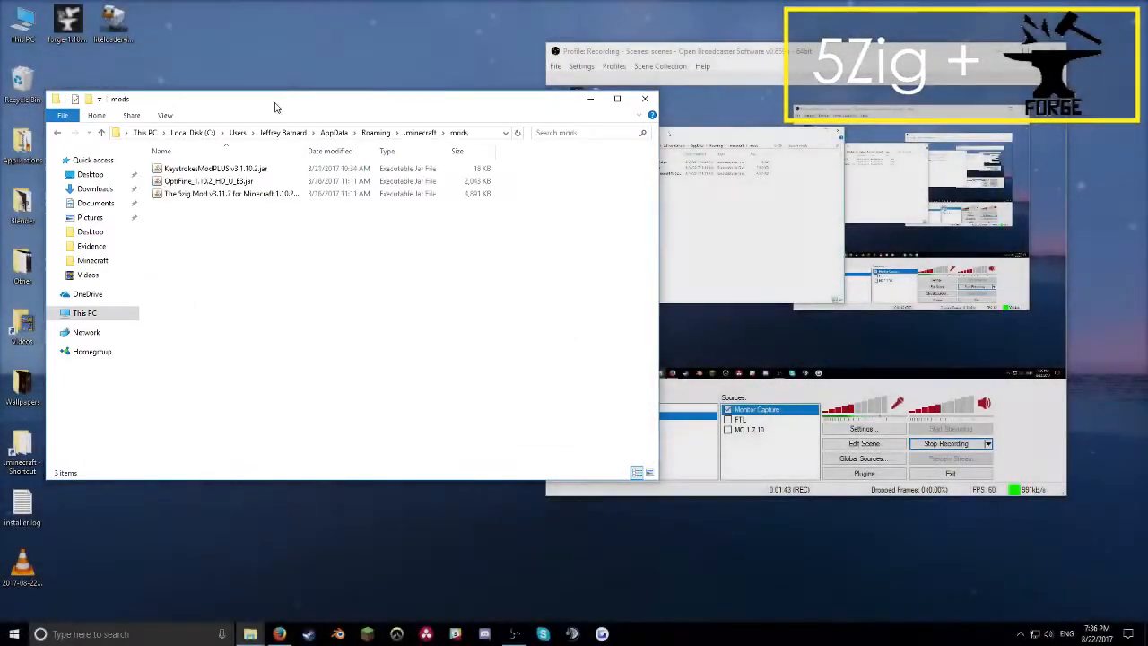
{"action": "left_click_drag", "start_coordinate": [288, 111], "coordinate": [261, 211]}
{"action": "left_click_drag", "start_coordinate": [165, 372], "coordinate": [361, 316]}
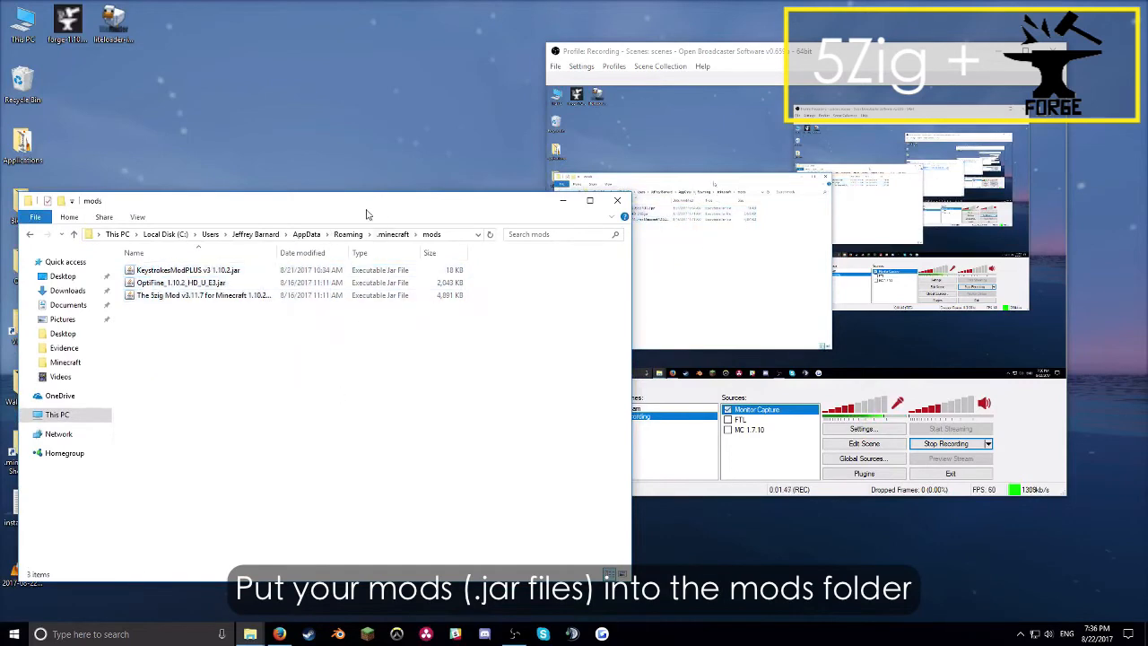
{"action": "left_click_drag", "start_coordinate": [355, 202], "coordinate": [375, 147]}
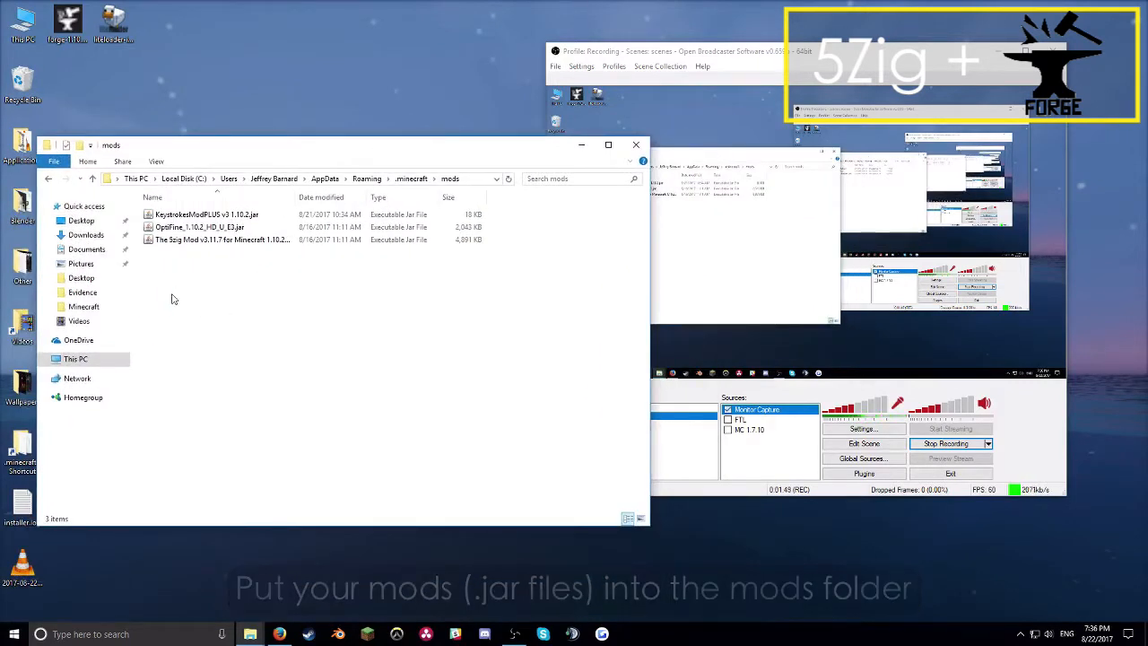
{"action": "left_click_drag", "start_coordinate": [172, 308], "coordinate": [223, 262]}
{"action": "left_click_drag", "start_coordinate": [179, 226], "coordinate": [314, 355]}
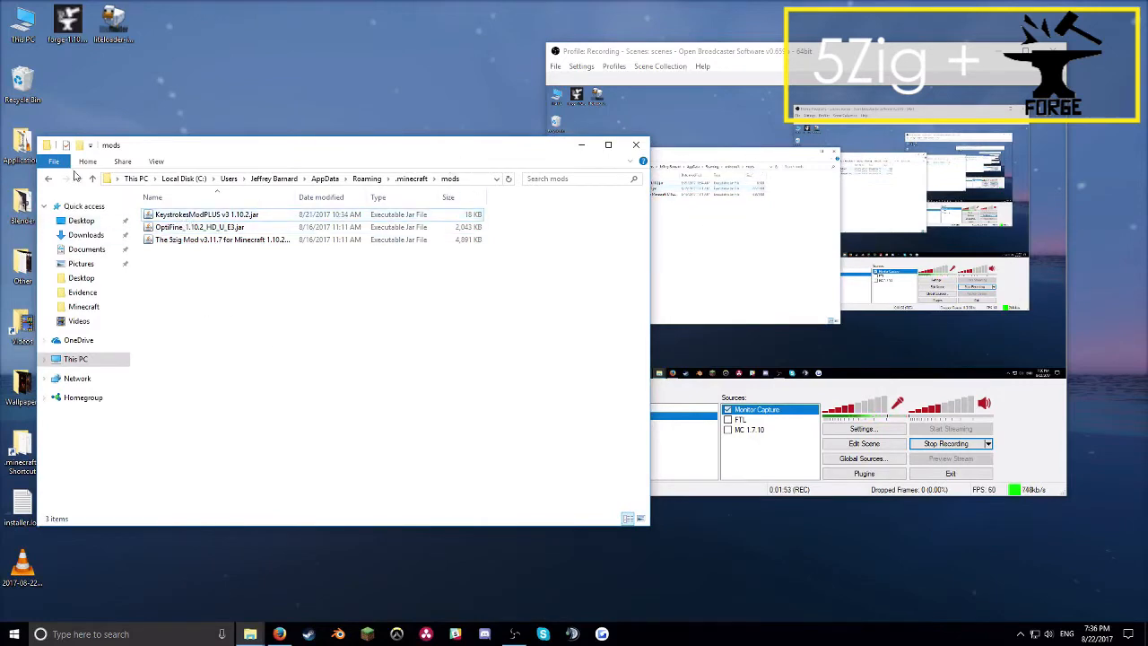
Go back up to .minecraft and bring up the Minecraft Launcher.
{"action": "left_click", "coordinate": [49, 184]}
{"action": "left_click_drag", "start_coordinate": [455, 152], "coordinate": [478, 155]}
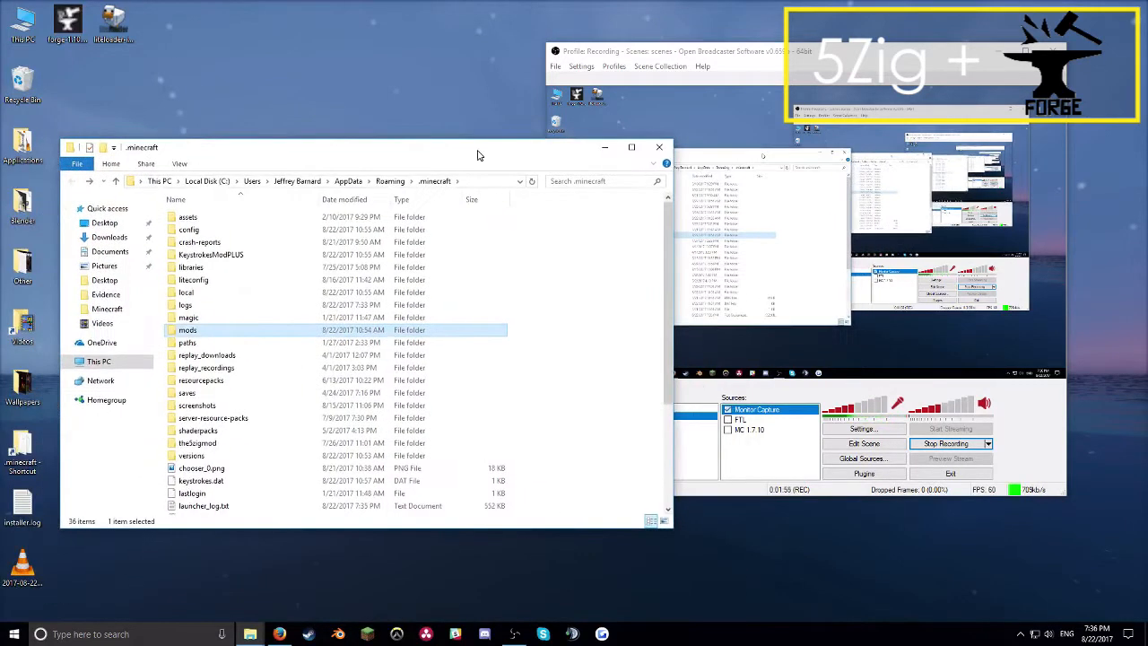
{"action": "left_click", "coordinate": [366, 633]}
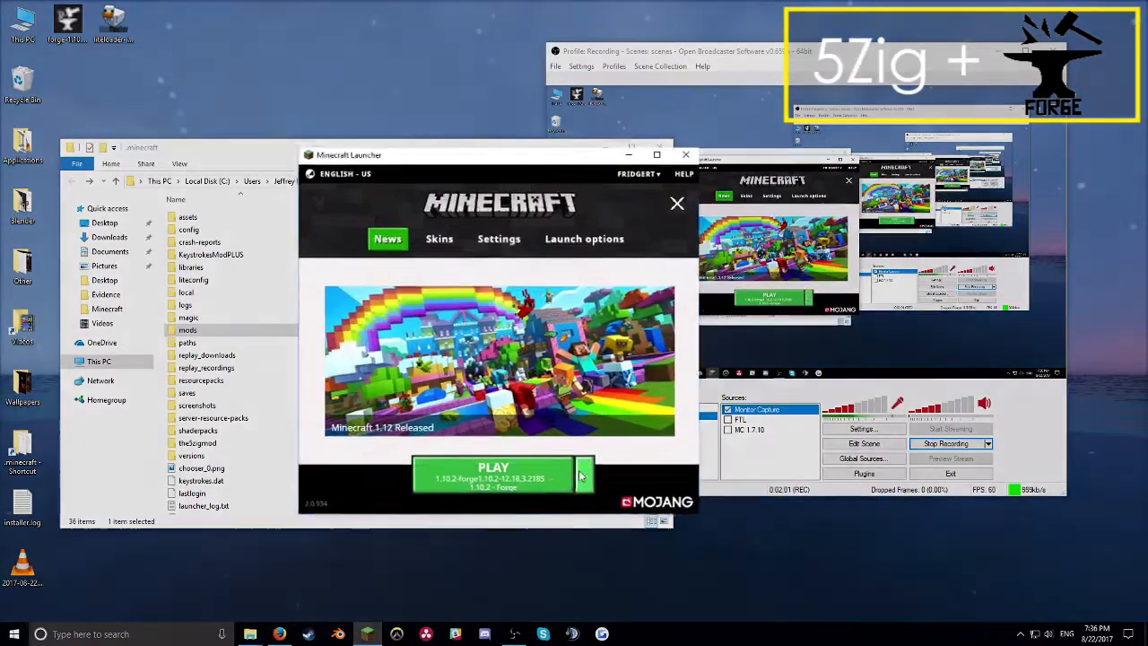
In Launch options add a new configuration, browse its Version list, then delete it, keeping 1.10.2 - Forge.
{"action": "left_click", "coordinate": [580, 476]}
{"action": "left_click", "coordinate": [603, 218]}
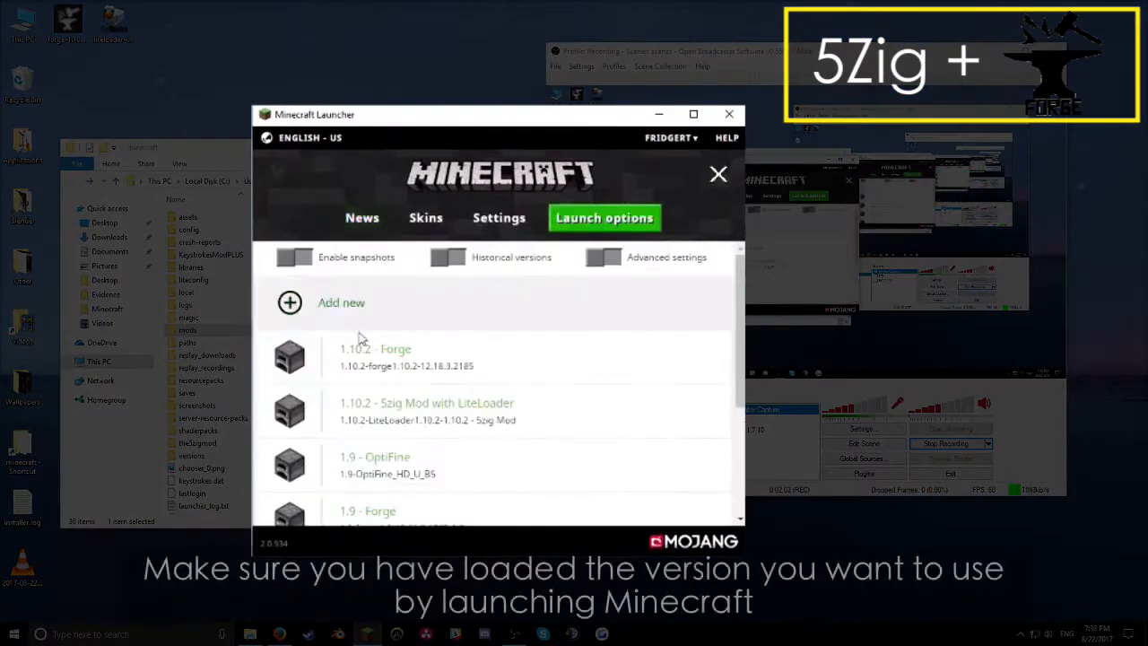
{"action": "scroll", "coordinate": [359, 337], "scroll_direction": "down", "scroll_amount": 3}
{"action": "scroll", "coordinate": [359, 337], "scroll_direction": "up", "scroll_amount": 3}
{"action": "left_click", "coordinate": [345, 305]}
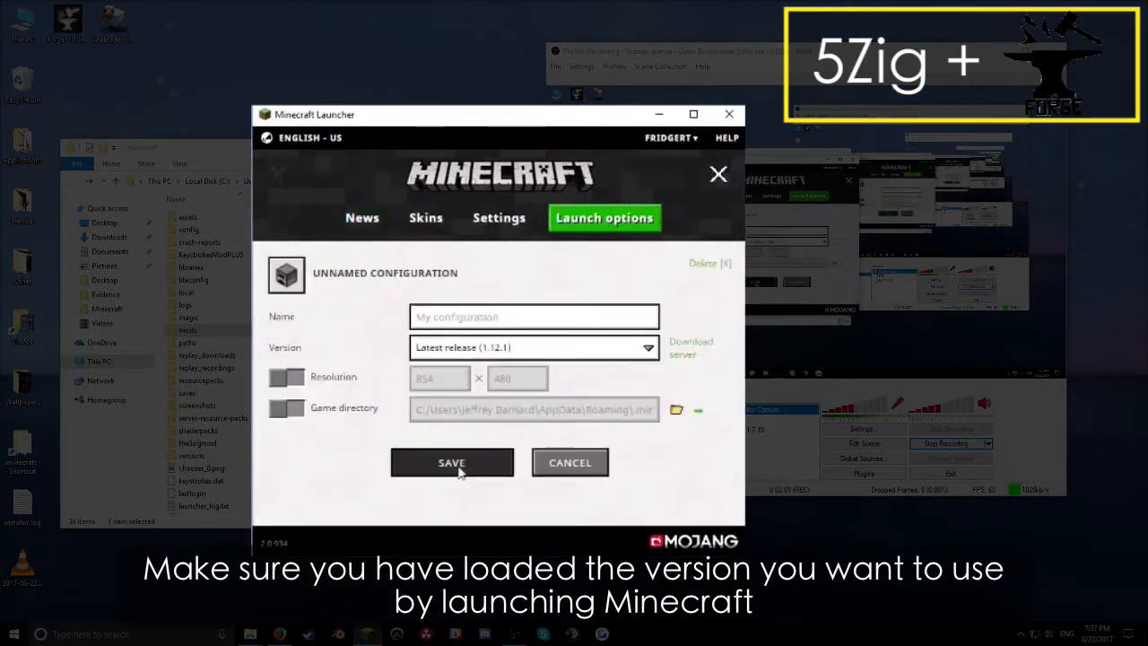
{"action": "left_click", "coordinate": [534, 347]}
{"action": "scroll", "coordinate": [499, 399], "scroll_direction": "down", "scroll_amount": 3}
{"action": "scroll", "coordinate": [499, 399], "scroll_direction": "down", "scroll_amount": 2}
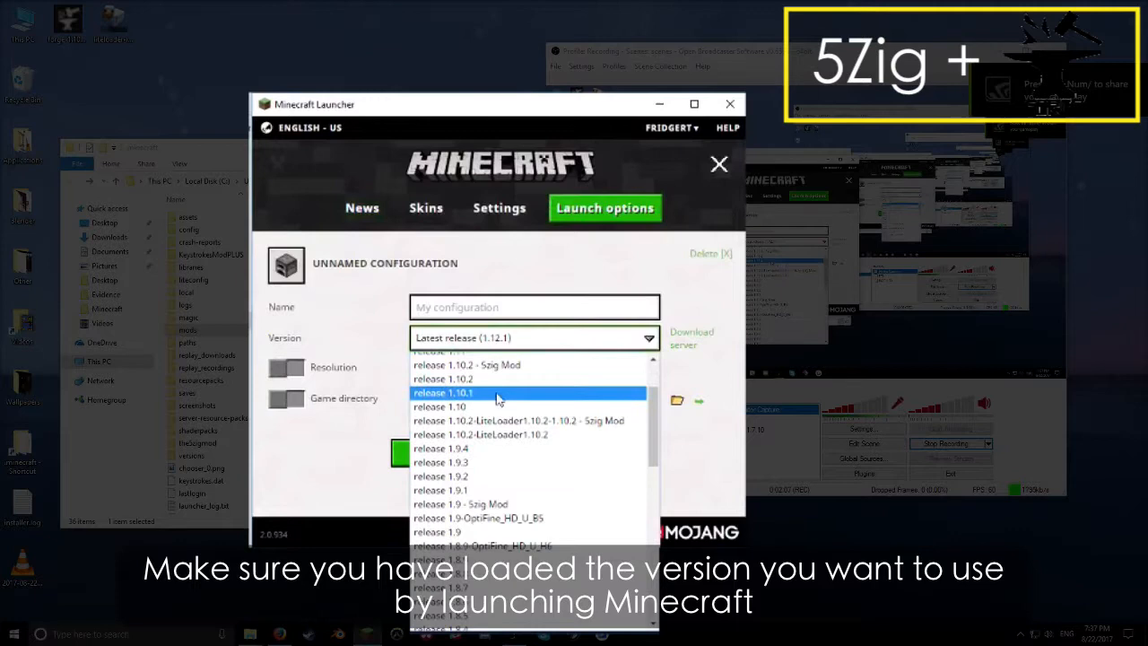
{"action": "scroll", "coordinate": [499, 399], "scroll_direction": "up", "scroll_amount": 3}
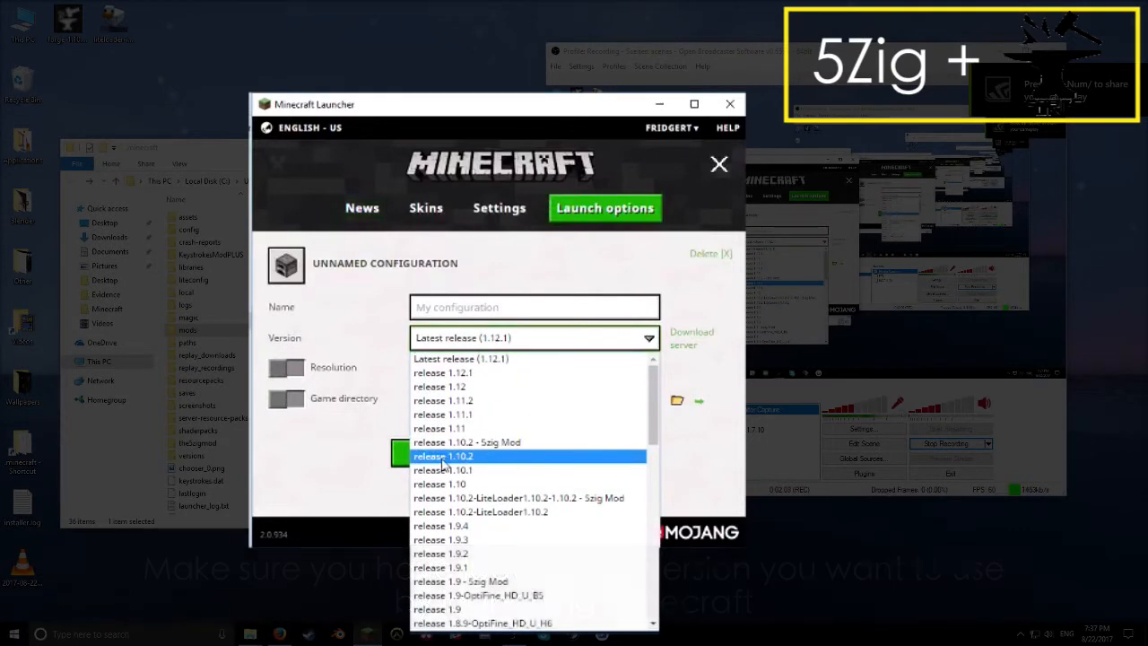
{"action": "left_click", "coordinate": [461, 359]}
{"action": "left_click", "coordinate": [709, 254]}
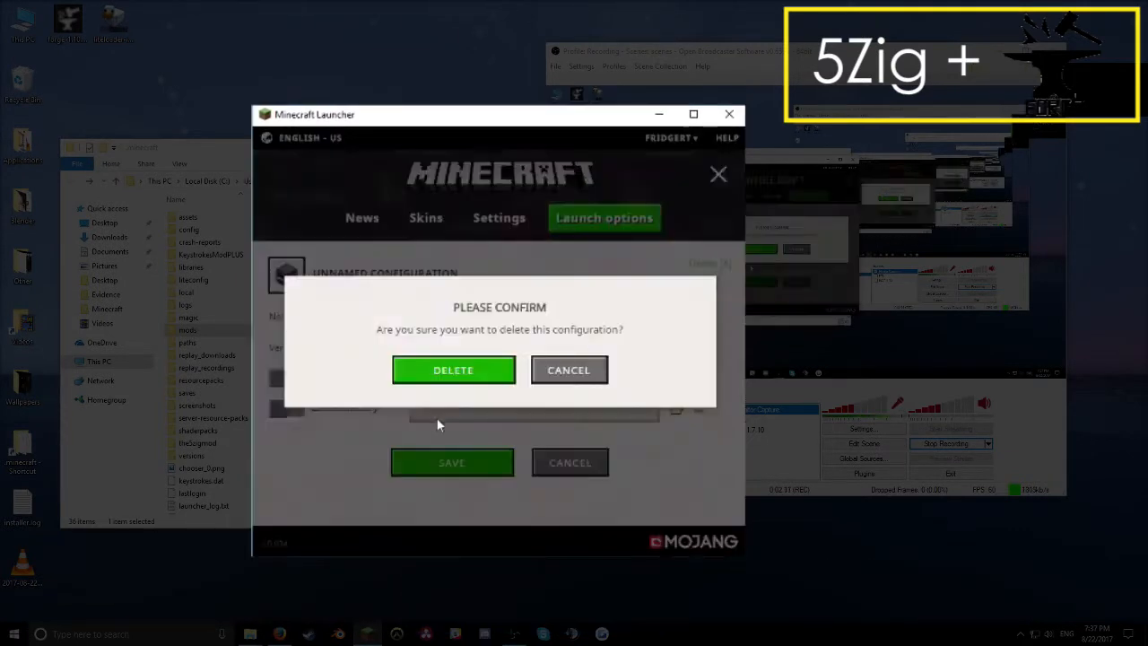
{"action": "left_click", "coordinate": [462, 368]}
{"action": "scroll", "coordinate": [469, 461], "scroll_direction": "down", "scroll_amount": 3}
{"action": "scroll", "coordinate": [469, 461], "scroll_direction": "up", "scroll_amount": 3}
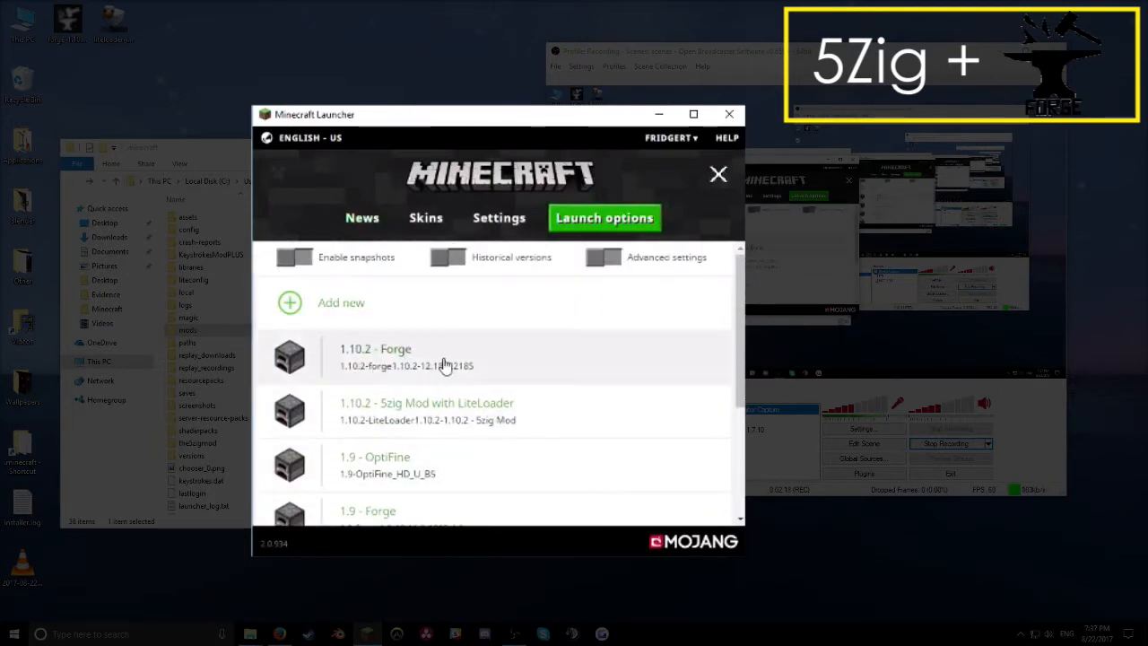
Run the Forge 1.10.2 client installer from the desktop, close it, and restore the launcher.
{"action": "left_click", "coordinate": [659, 115]}
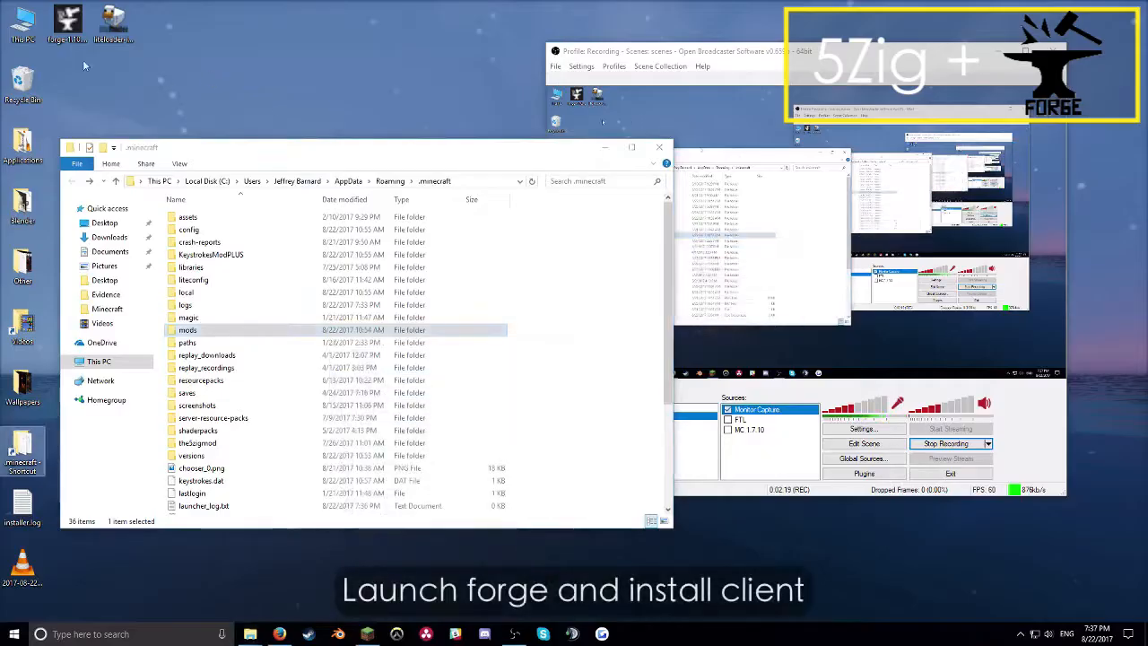
{"action": "double_click", "coordinate": [70, 29]}
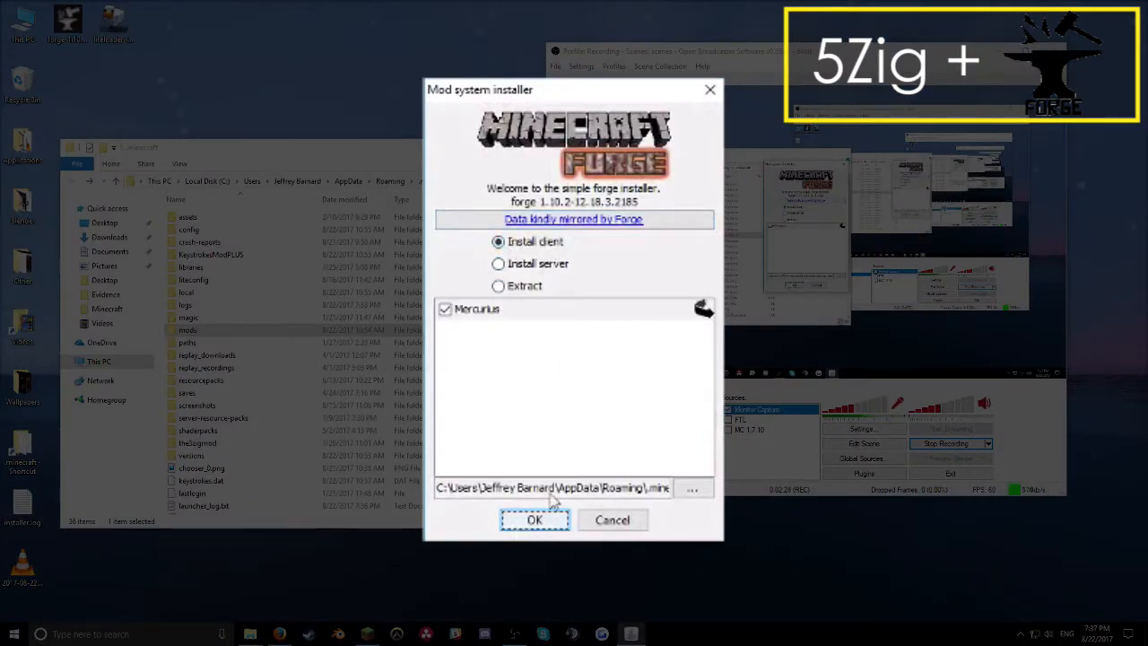
{"action": "left_click", "coordinate": [711, 90]}
{"action": "left_click", "coordinate": [368, 634]}
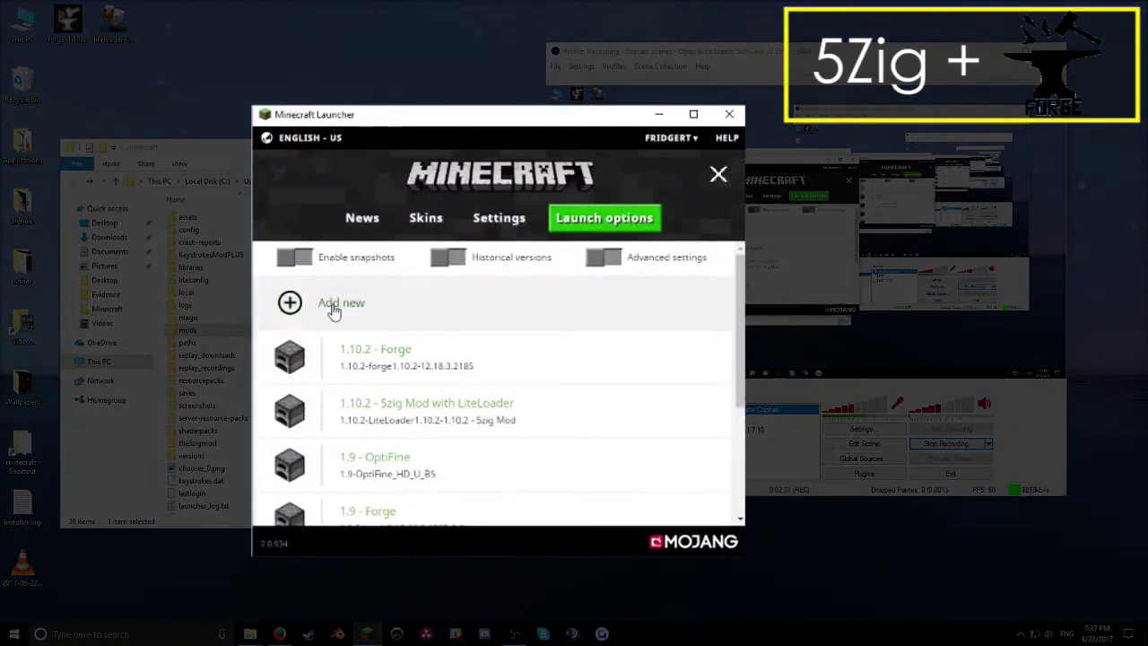
Start another new configuration, browse its Version list, and cancel it.
{"action": "left_click", "coordinate": [333, 304]}
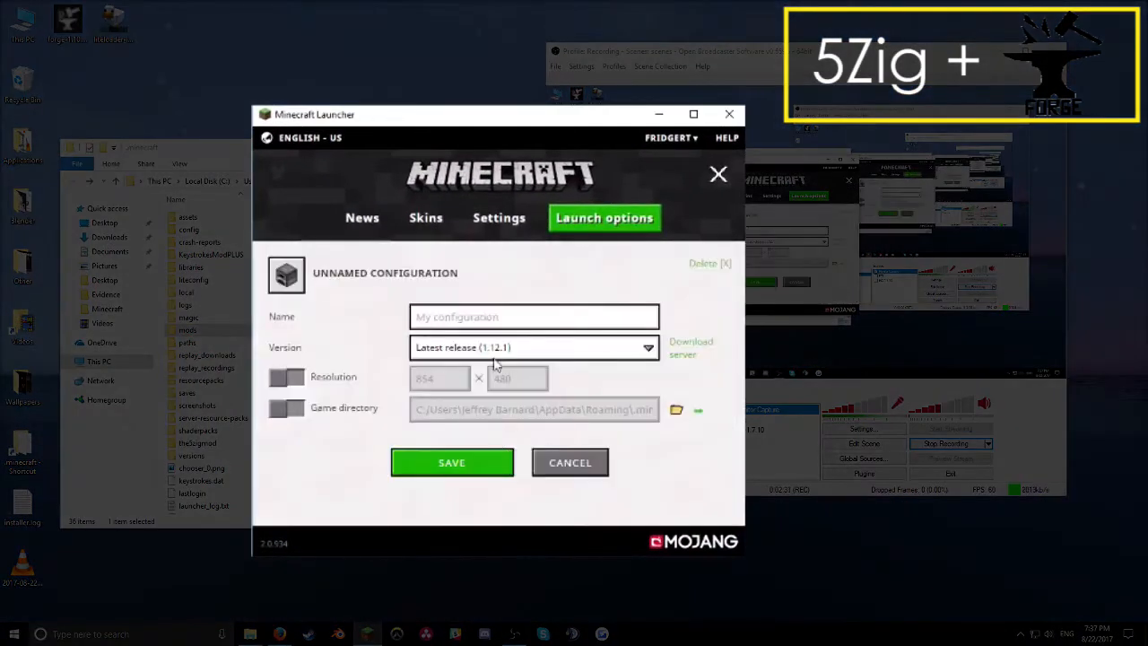
{"action": "left_click", "coordinate": [497, 349]}
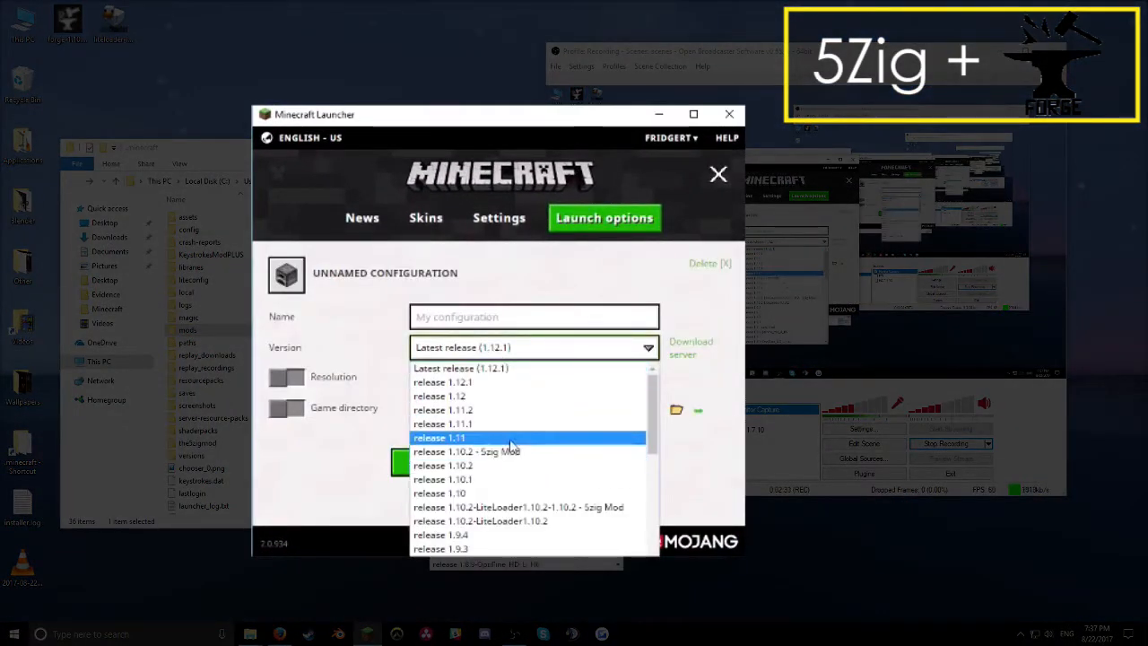
{"action": "scroll", "coordinate": [550, 525], "scroll_direction": "down", "scroll_amount": 10}
{"action": "scroll", "coordinate": [538, 538], "scroll_direction": "down", "scroll_amount": 4}
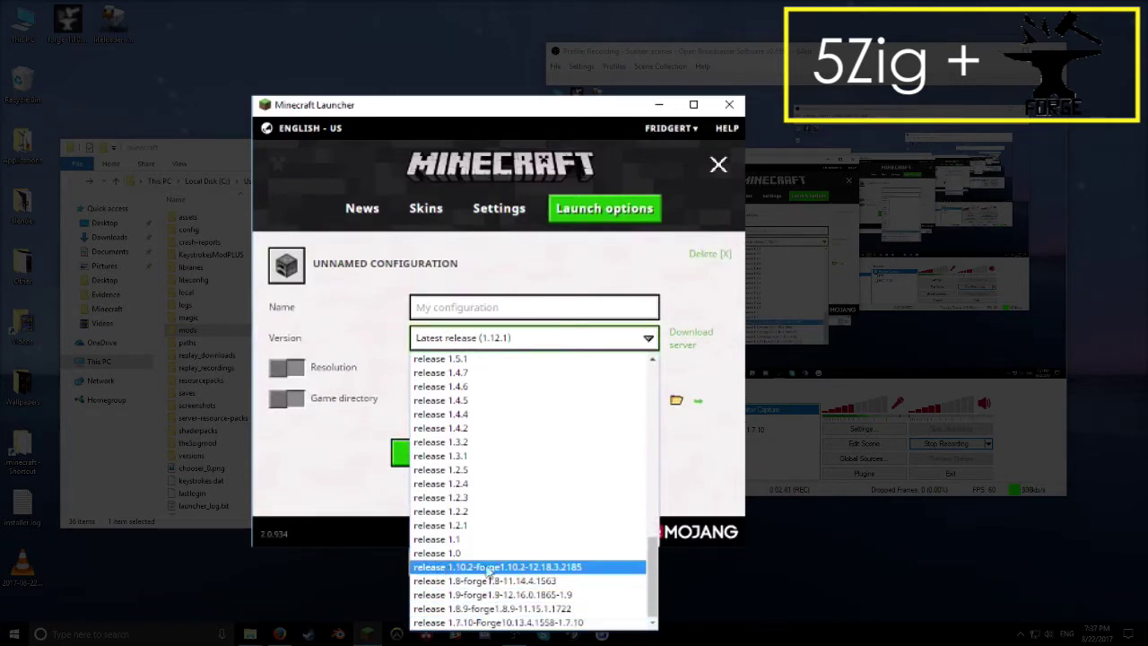
{"action": "left_click", "coordinate": [314, 296]}
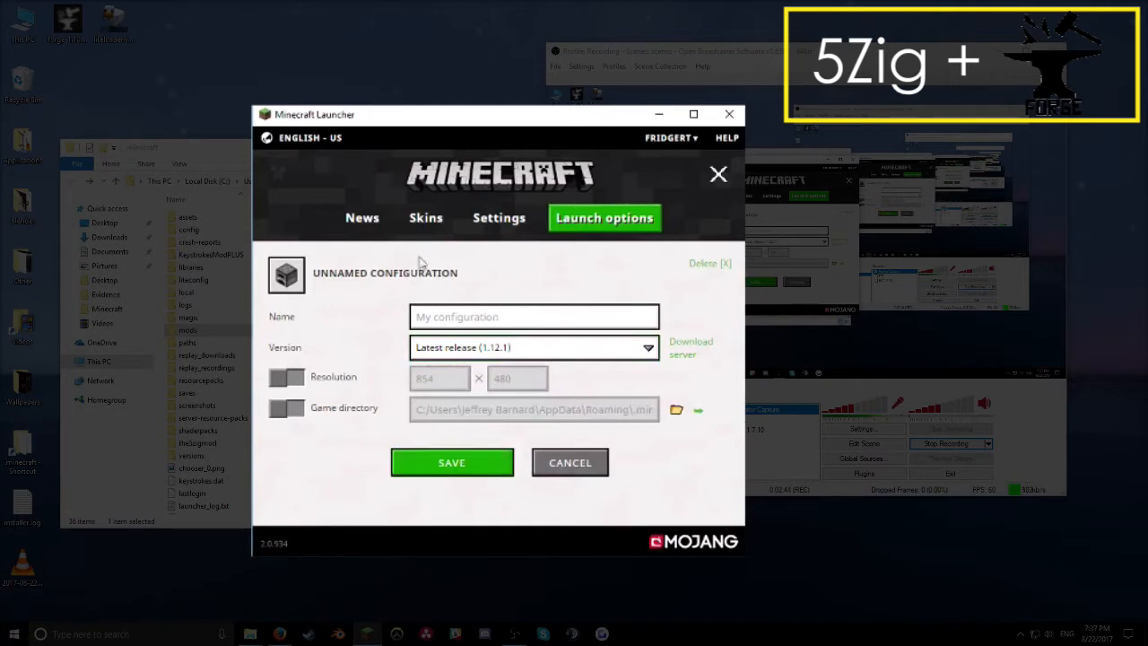
{"action": "left_click", "coordinate": [572, 467]}
From News, play Minecraft with the 1.10.2 - Forge profile.
{"action": "left_click", "coordinate": [362, 219]}
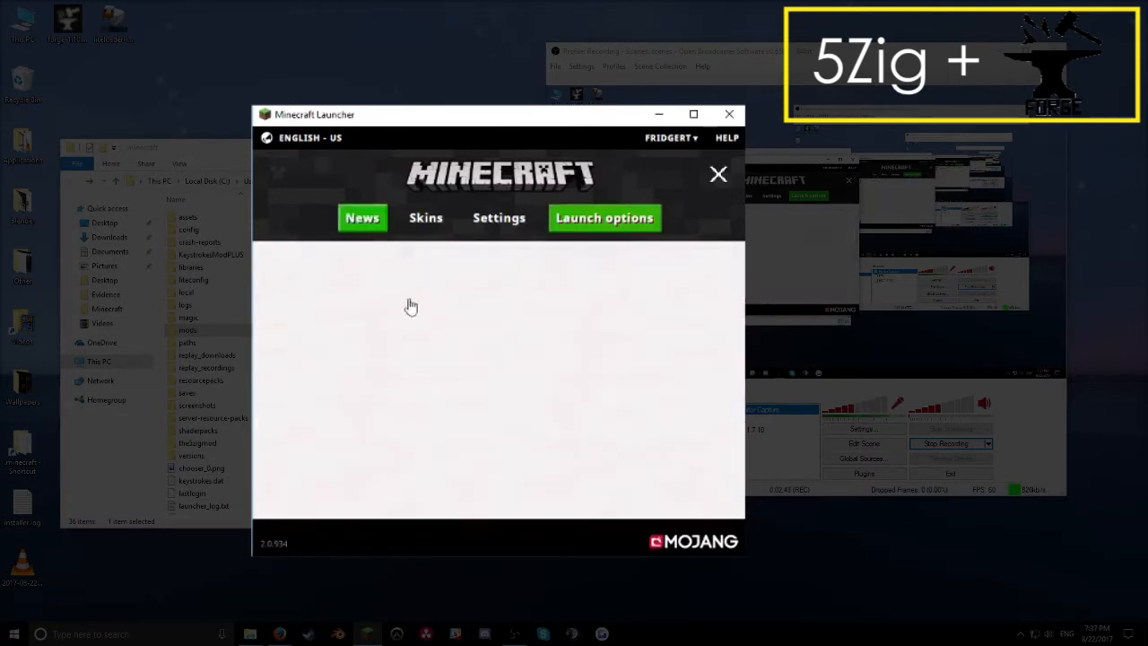
{"action": "left_click", "coordinate": [605, 508]}
{"action": "scroll", "coordinate": [525, 408], "scroll_direction": "down", "scroll_amount": 3}
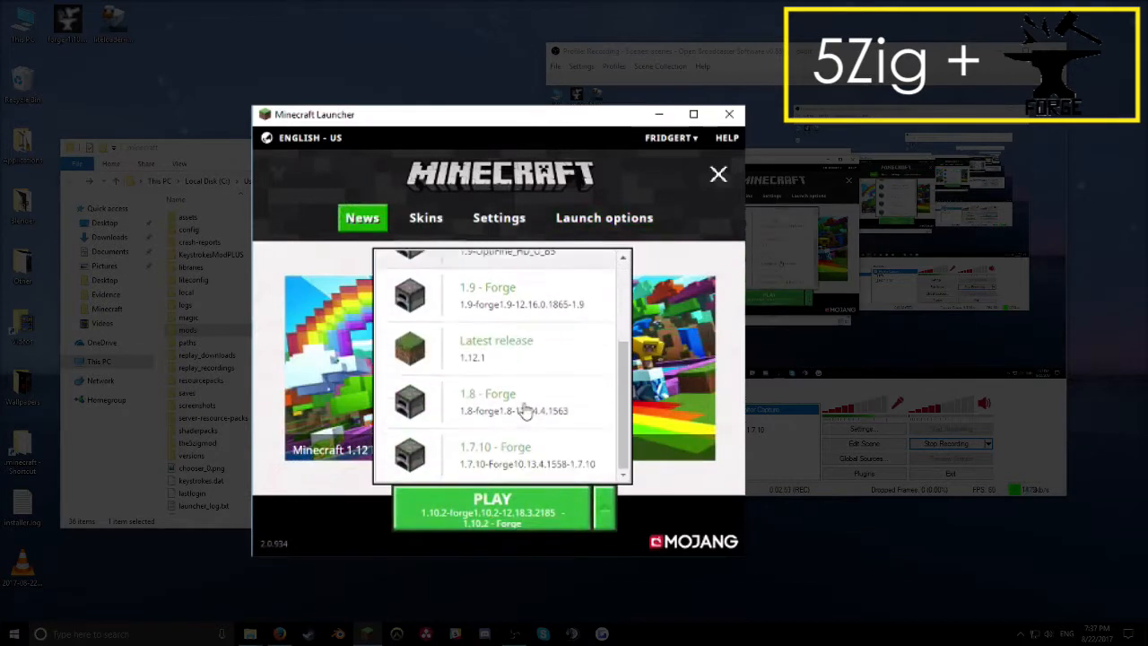
{"action": "scroll", "coordinate": [526, 408], "scroll_direction": "up", "scroll_amount": 3}
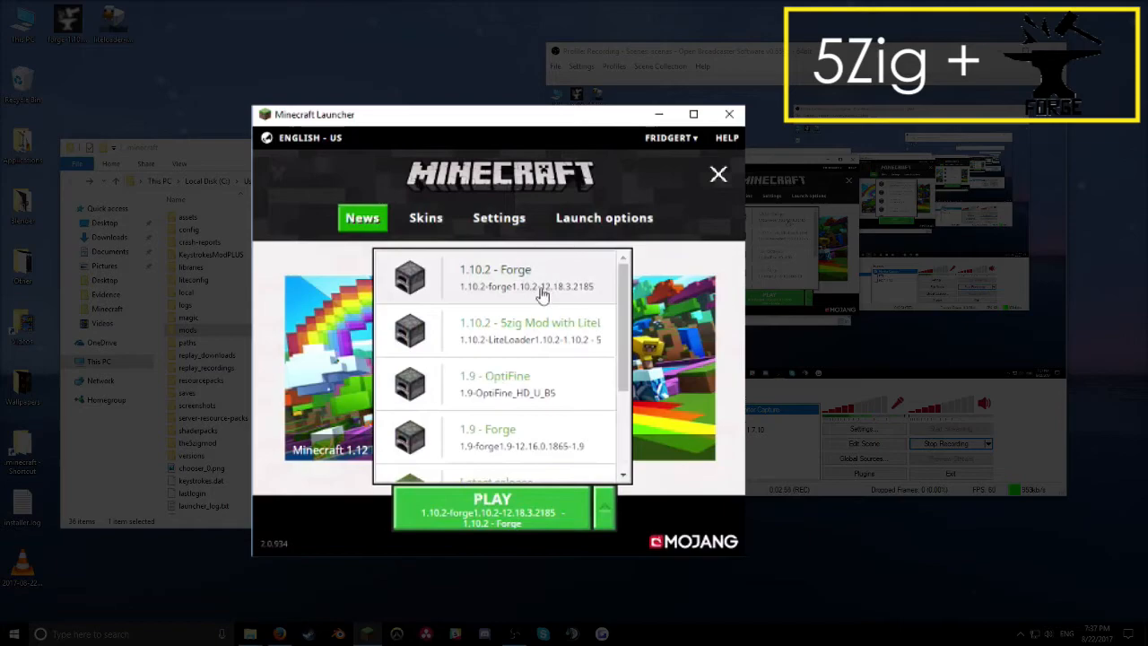
{"action": "left_click", "coordinate": [541, 295]}
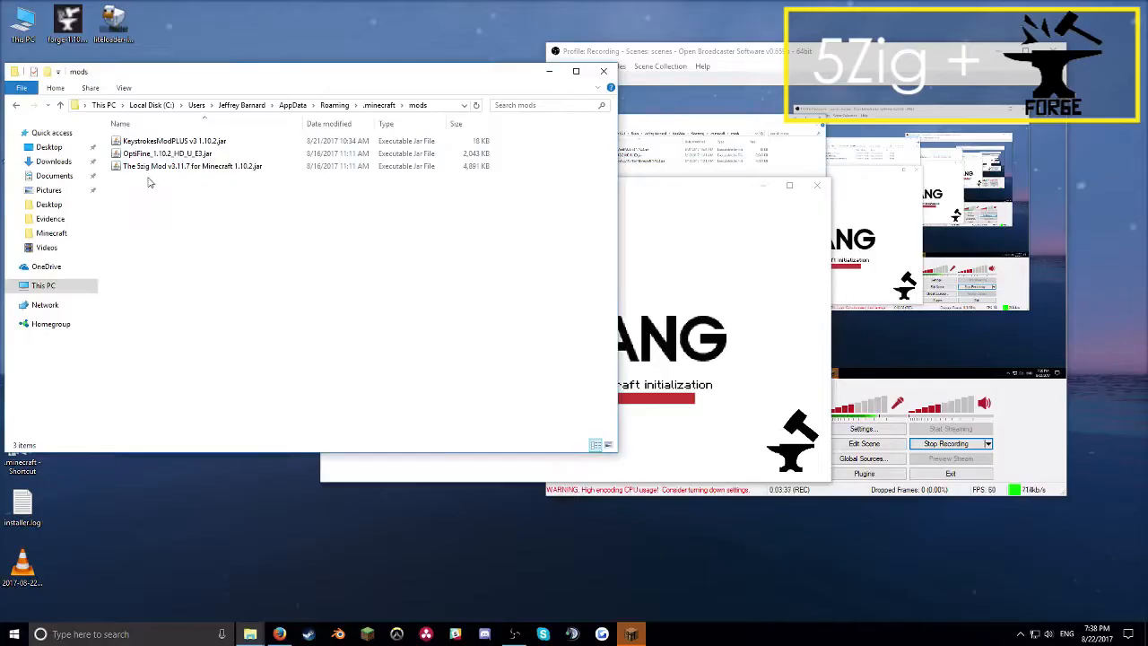
Join the Shotbow server, hold the teal block in slot 7 and walk toward the MINE sign.
{"action": "left_click", "coordinate": [681, 295]}
{"action": "left_click", "coordinate": [632, 364]}
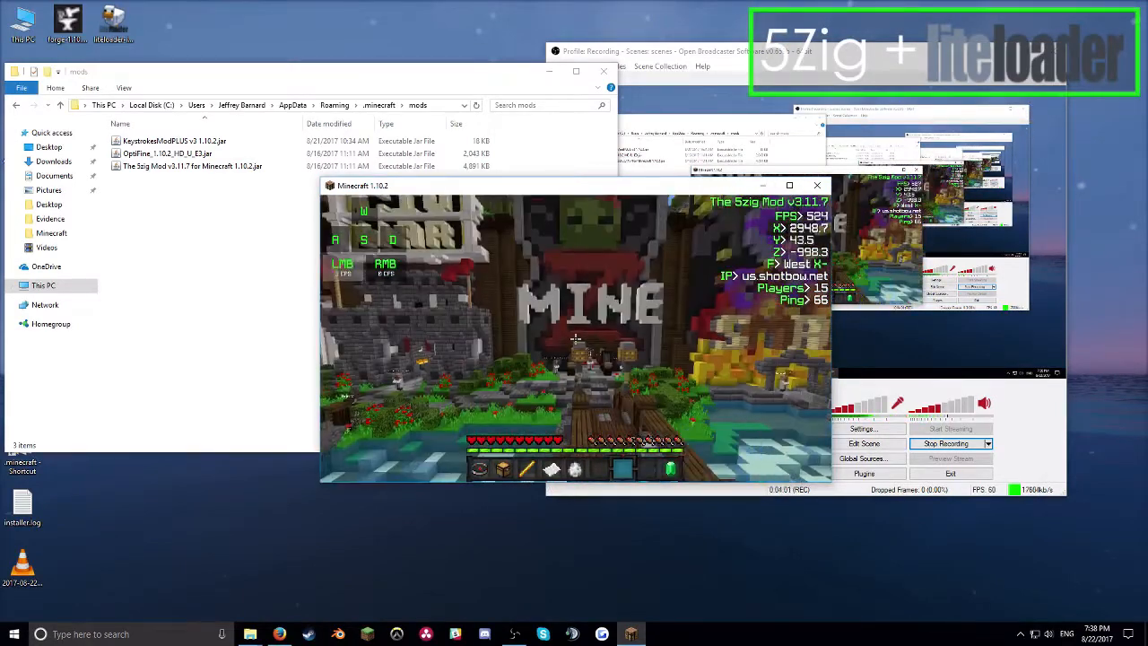
{"action": "key", "text": "7"}
{"action": "key", "text": "w"}
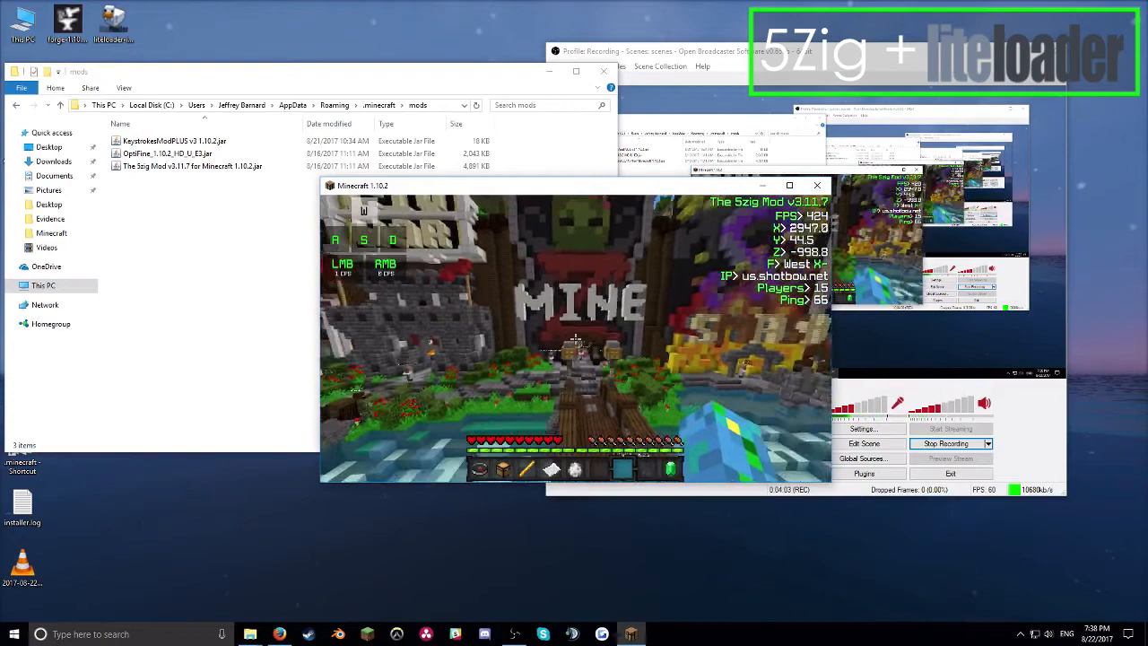
Show the loaded Mod List, then arrange the desktop jar and Temp Mods 1.10.2 window.
{"action": "key", "text": "Escape"}
{"action": "left_click", "coordinate": [581, 383]}
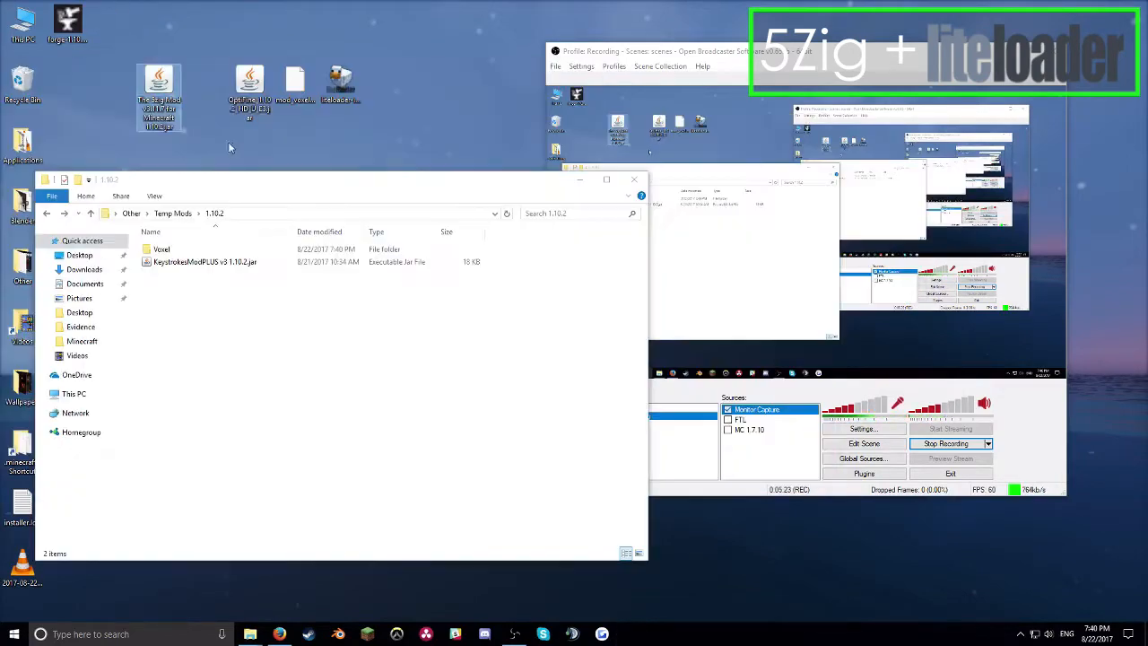
{"action": "left_click_drag", "start_coordinate": [189, 90], "coordinate": [224, 93]}
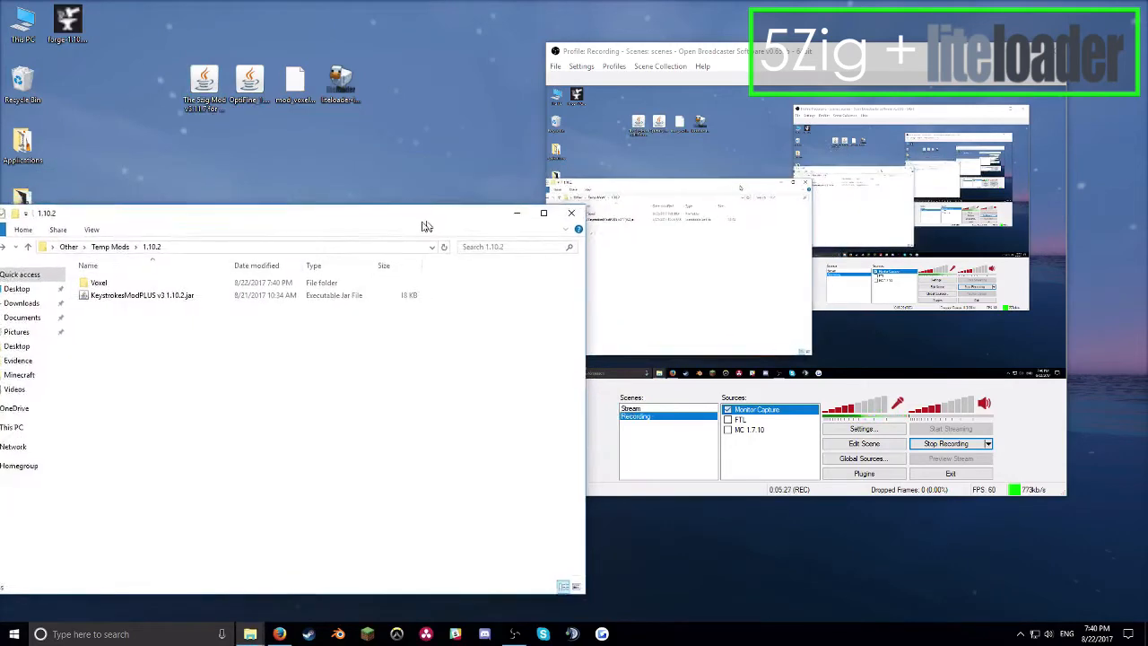
{"action": "left_click_drag", "start_coordinate": [496, 192], "coordinate": [456, 191]}
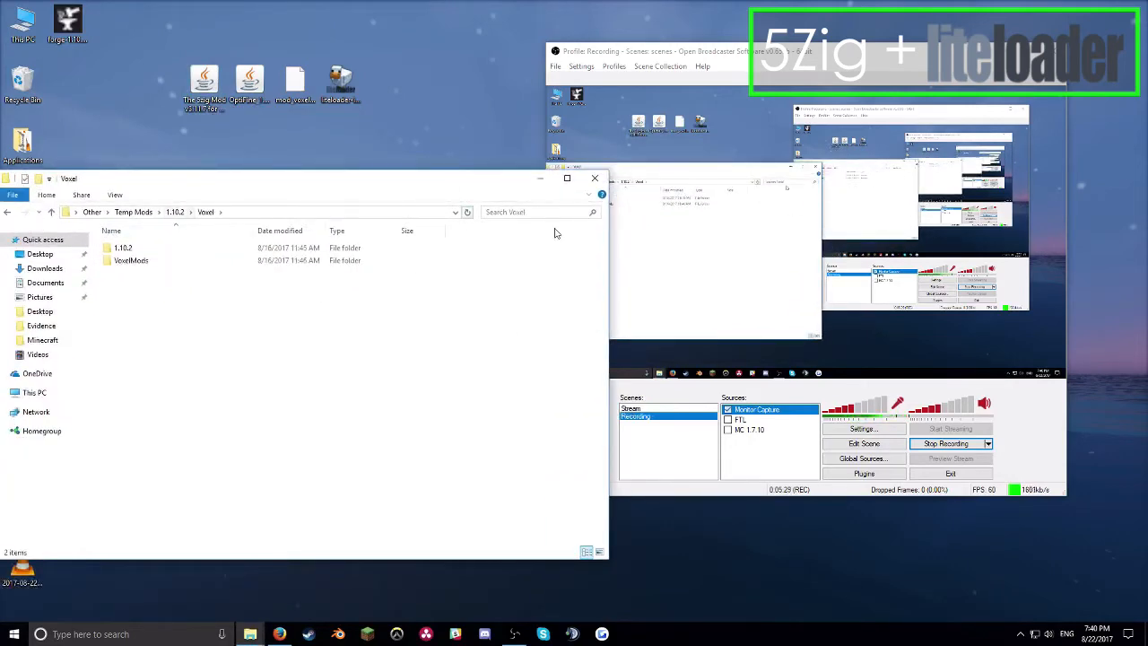
Bring the empty .minecraft mods folder forward and open the Minecraft Launcher.
{"action": "mouse_move", "coordinate": [250, 633]}
{"action": "left_click", "coordinate": [269, 578]}
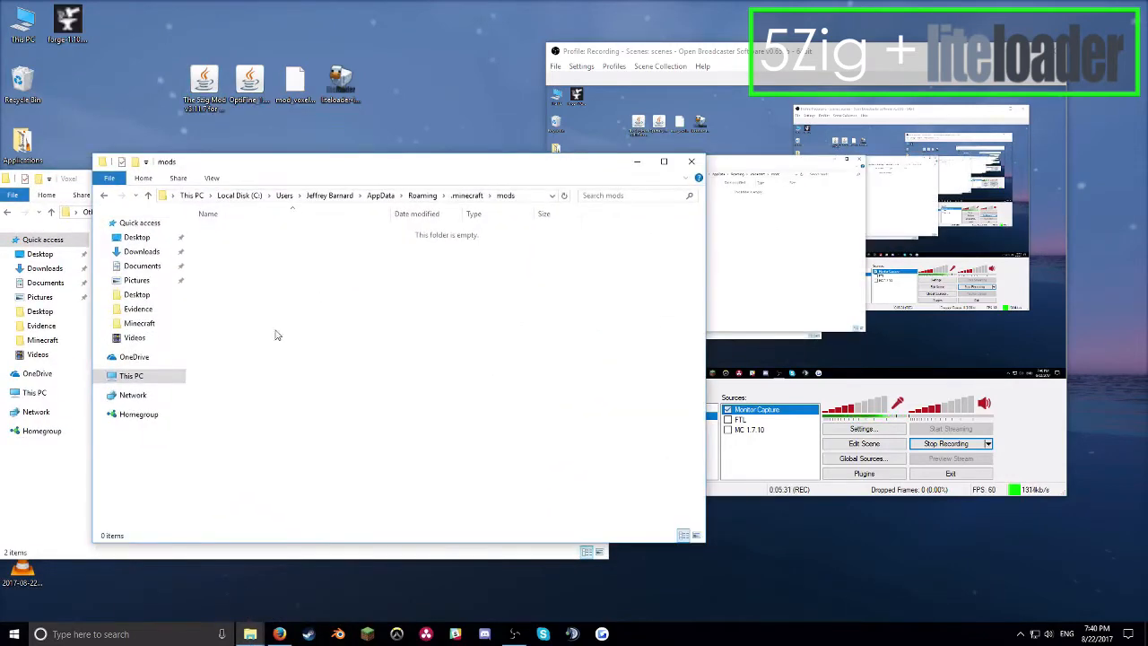
{"action": "left_click_drag", "start_coordinate": [354, 170], "coordinate": [226, 191]}
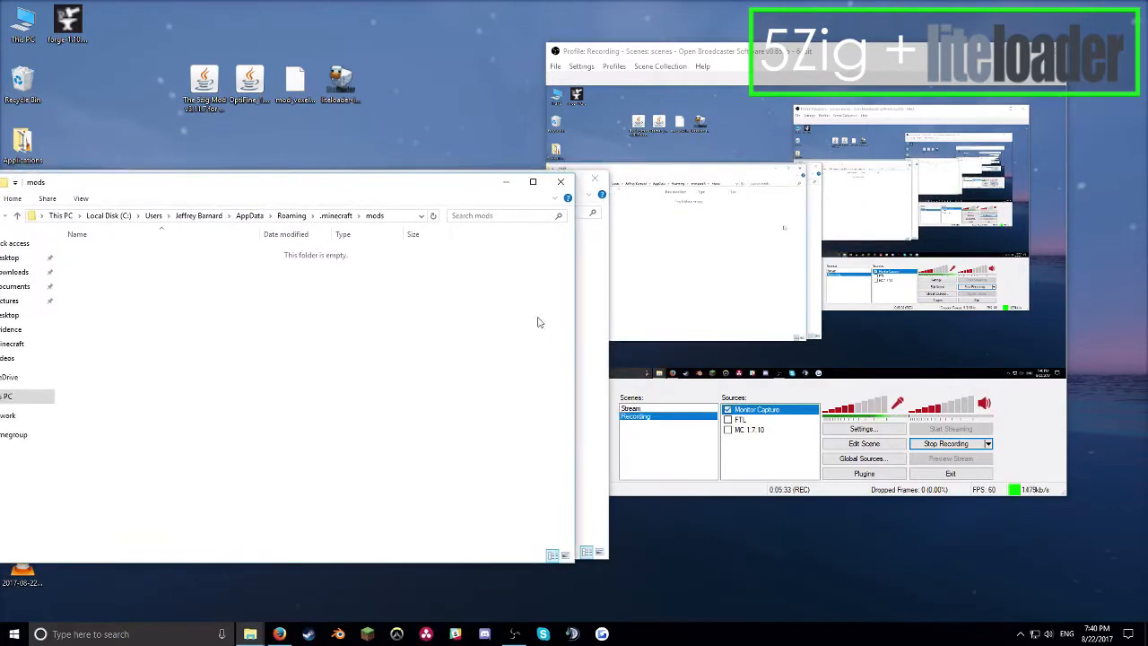
{"action": "left_click", "coordinate": [372, 634]}
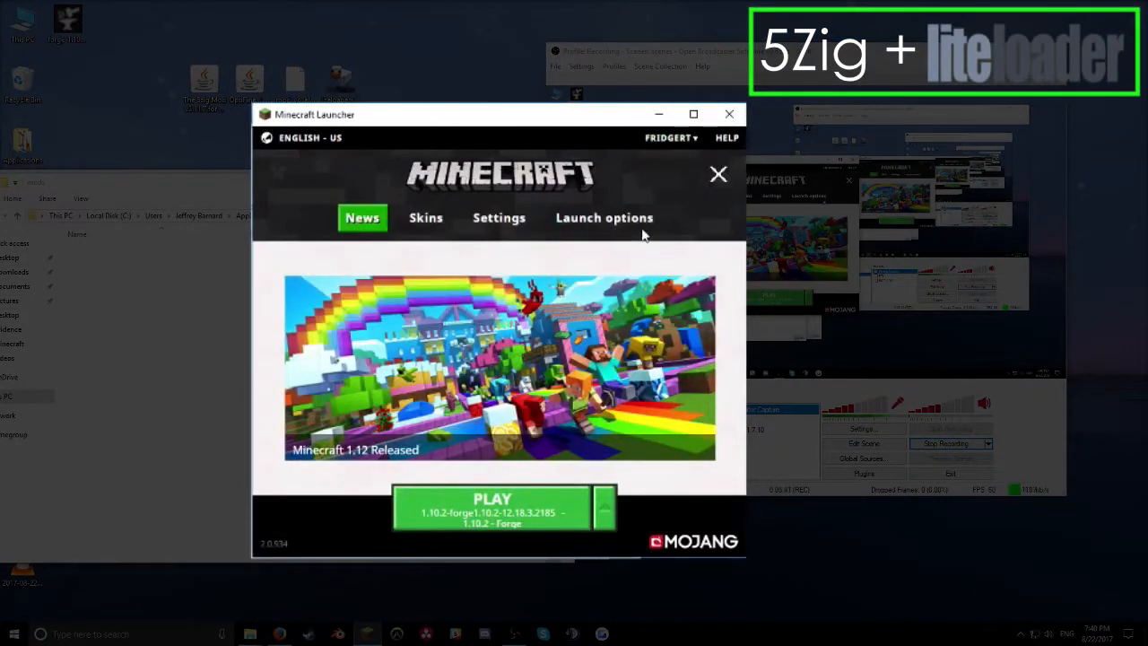
Check release 1.10.2 in a new configuration's Version list, then launch the 5zig Mod installer jar.
{"action": "left_click", "coordinate": [635, 224]}
{"action": "left_click", "coordinate": [361, 287]}
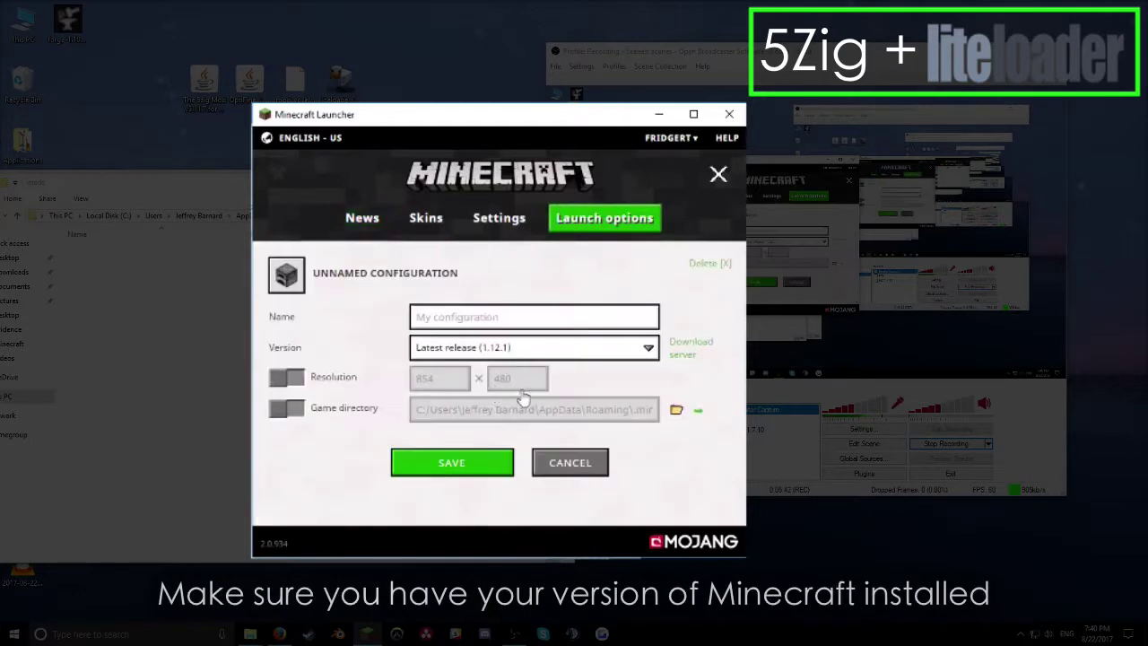
{"action": "left_click", "coordinate": [525, 337]}
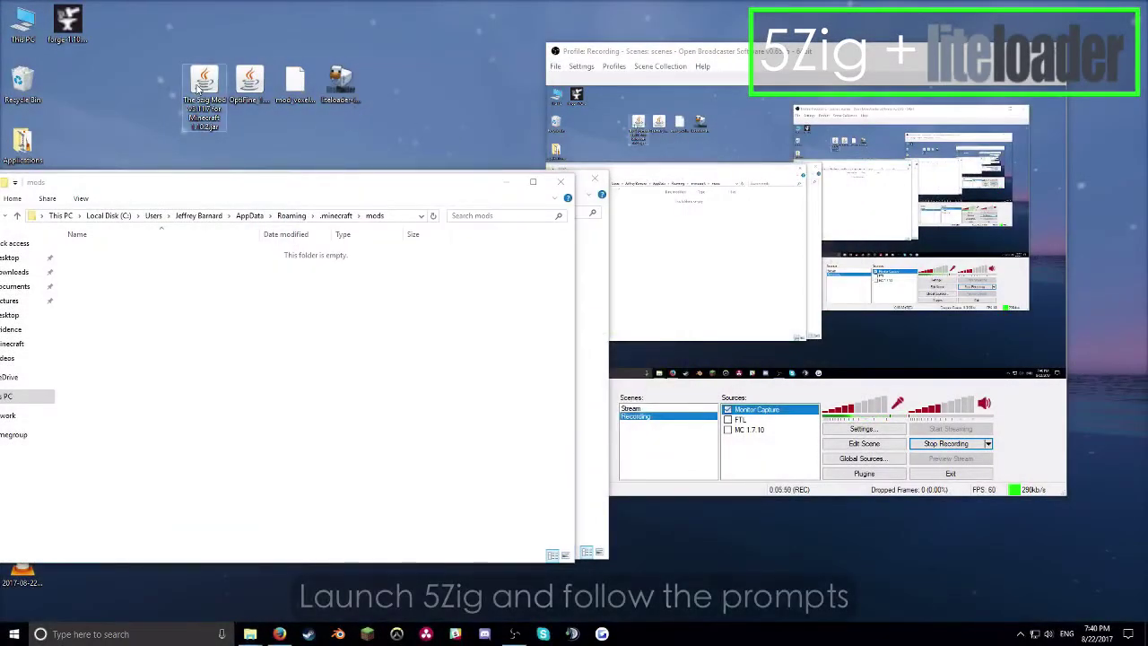
{"action": "double_click", "coordinate": [198, 87]}
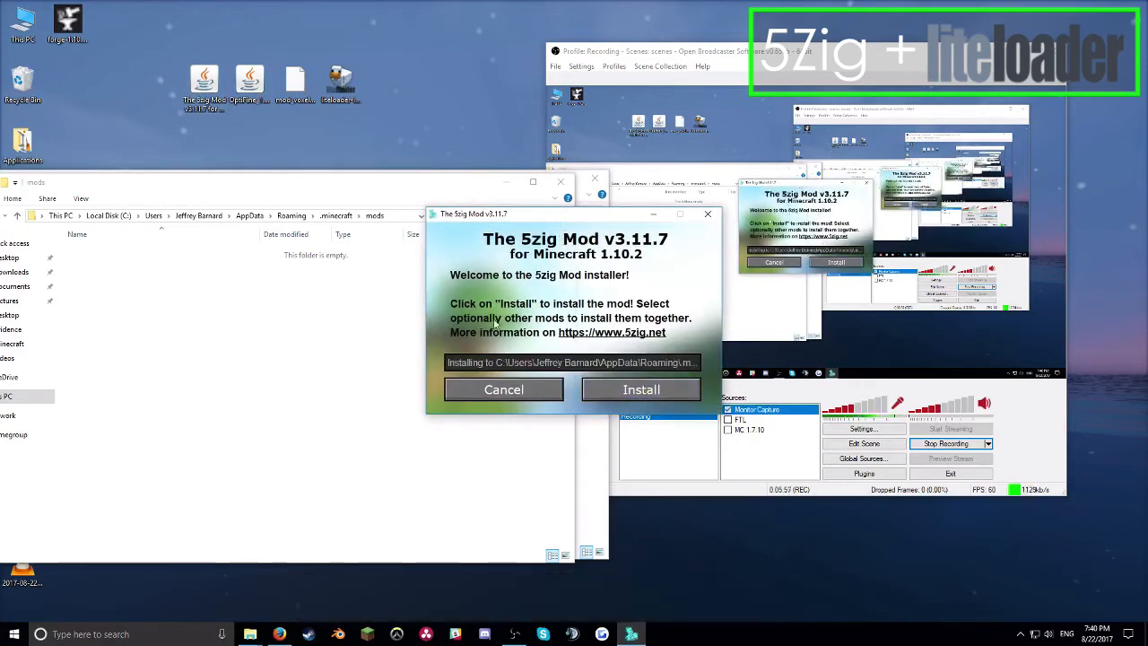
Add OptiFine_1.10.2_HD_U_E3.jar from the Desktop to the installer's extra mods list.
{"action": "left_click_drag", "start_coordinate": [563, 216], "coordinate": [439, 192]}
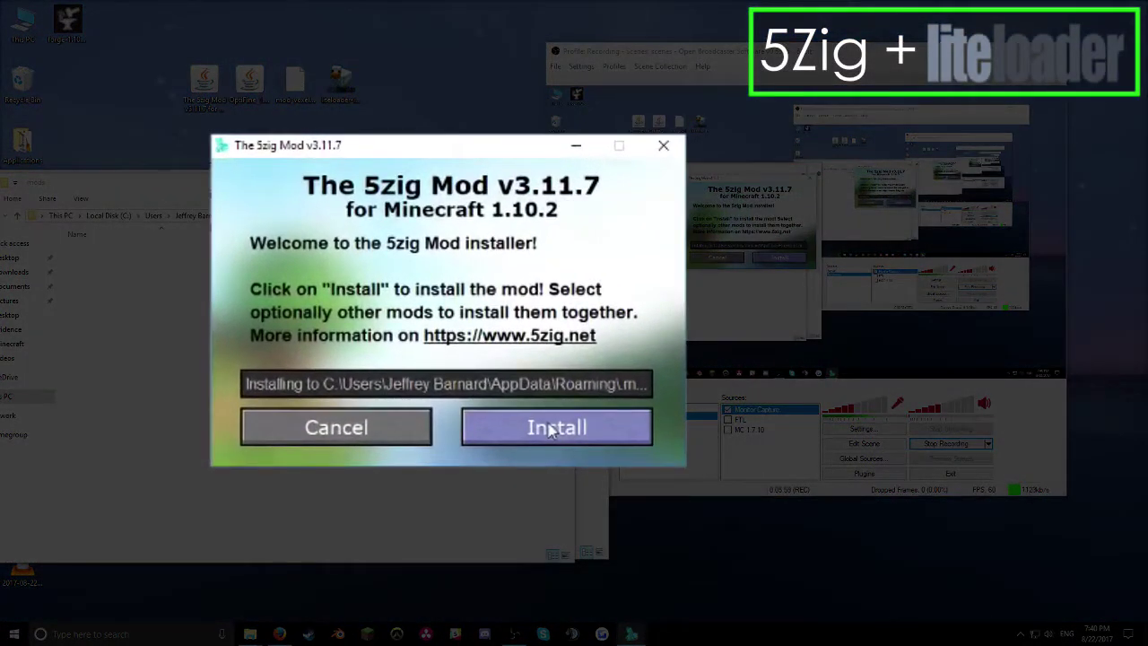
{"action": "left_click", "coordinate": [552, 431]}
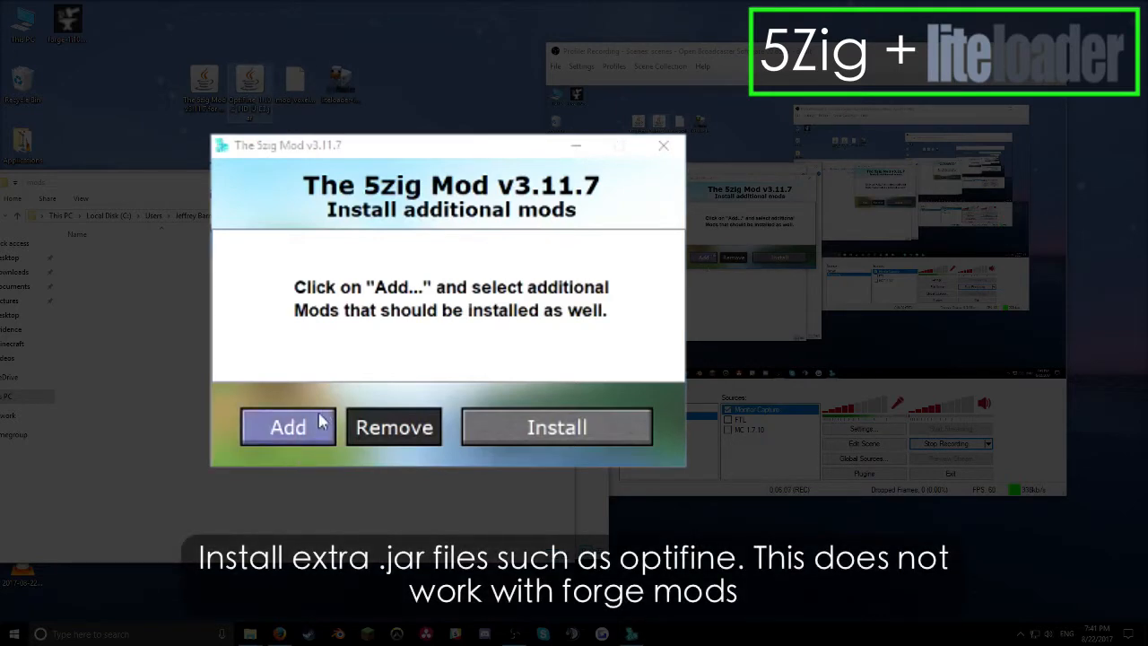
{"action": "left_click", "coordinate": [279, 429]}
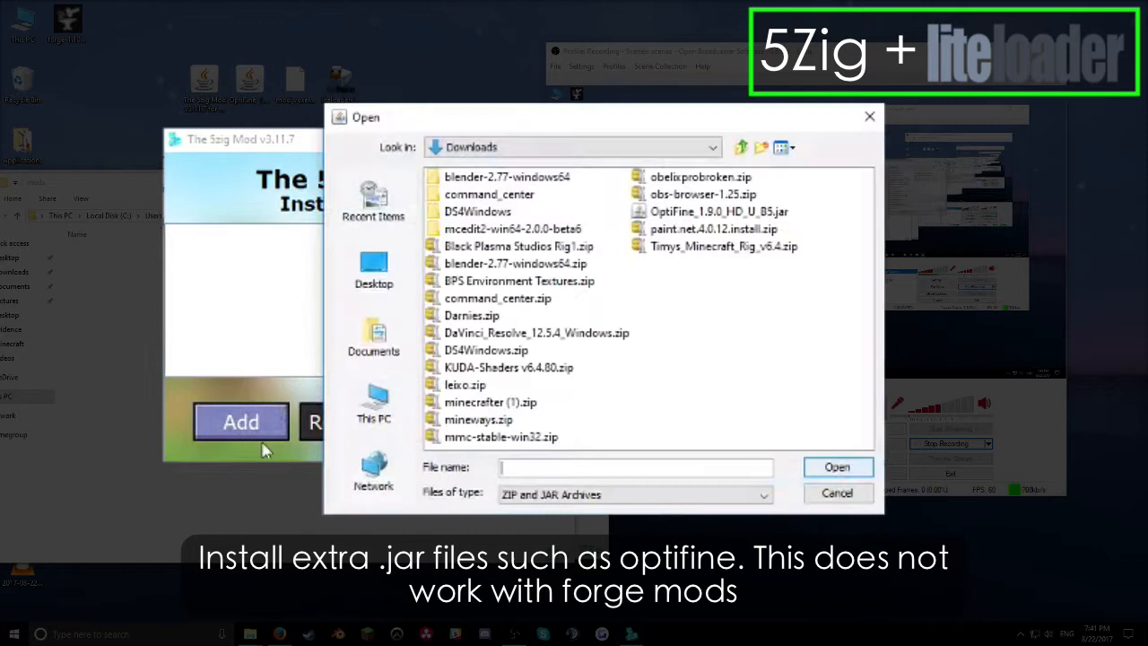
{"action": "left_click", "coordinate": [374, 269]}
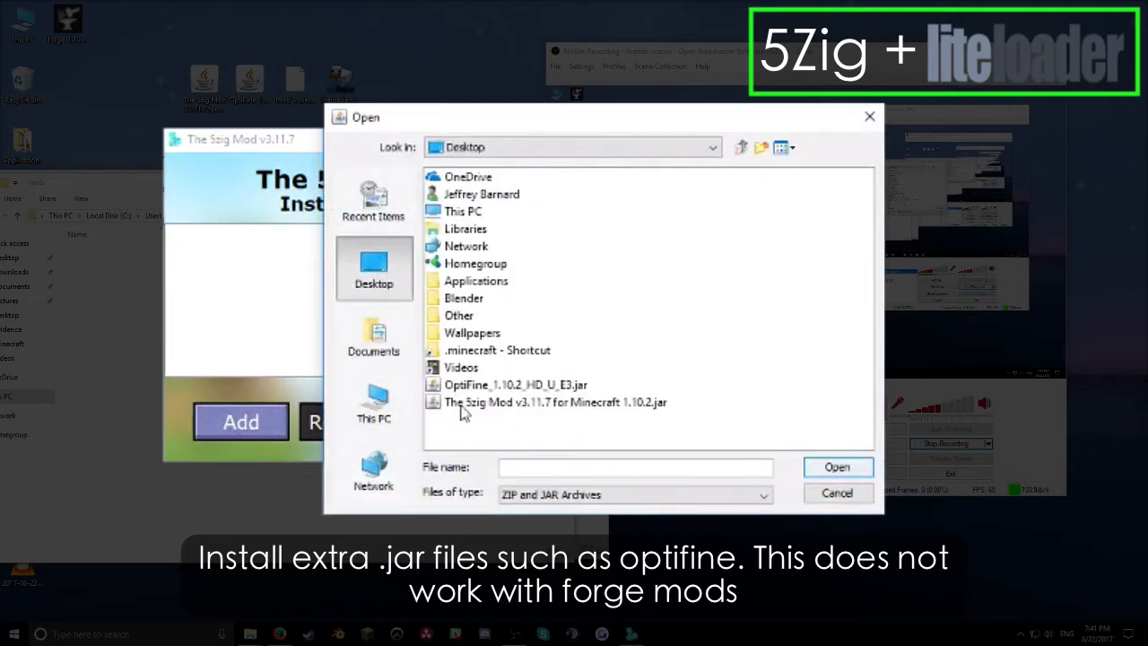
{"action": "left_click", "coordinate": [463, 403]}
{"action": "left_click", "coordinate": [516, 385]}
{"action": "left_click", "coordinate": [843, 473]}
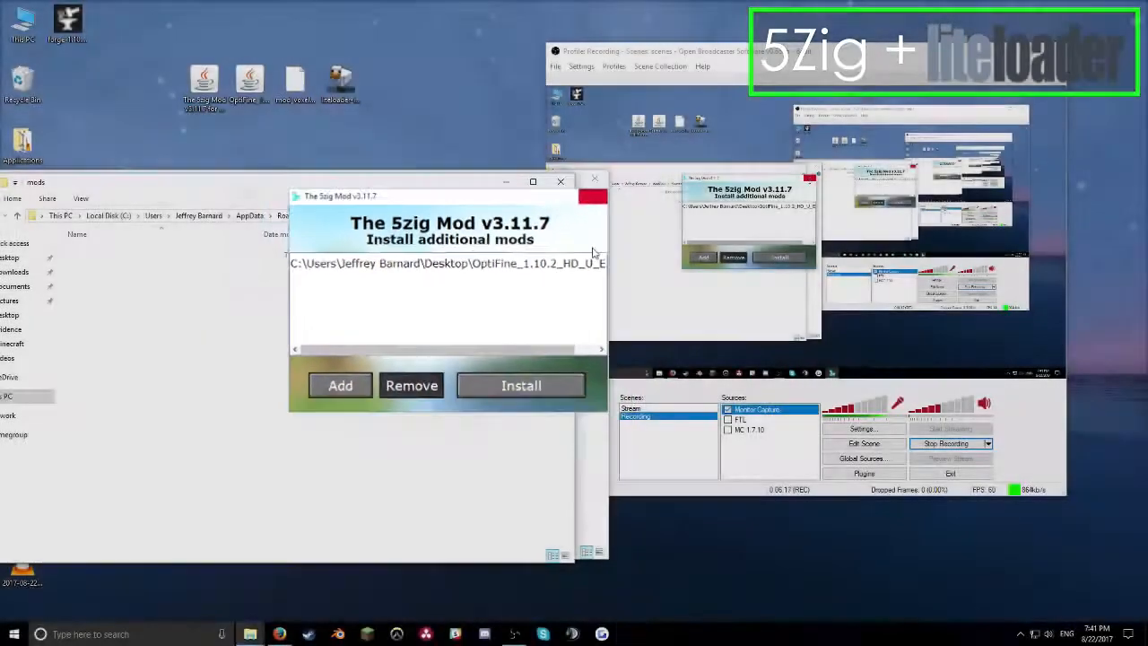
Install the 5zig Mod with the added OptiFine jar and bring up the Minecraft launcher.
{"action": "left_click", "coordinate": [591, 191]}
{"action": "mouse_move", "coordinate": [391, 193]}
{"action": "left_mouse_down"}
{"action": "mouse_move", "coordinate": [258, 235]}
{"action": "mouse_move", "coordinate": [378, 136]}
{"action": "left_mouse_up"}
{"action": "left_click", "coordinate": [367, 634]}
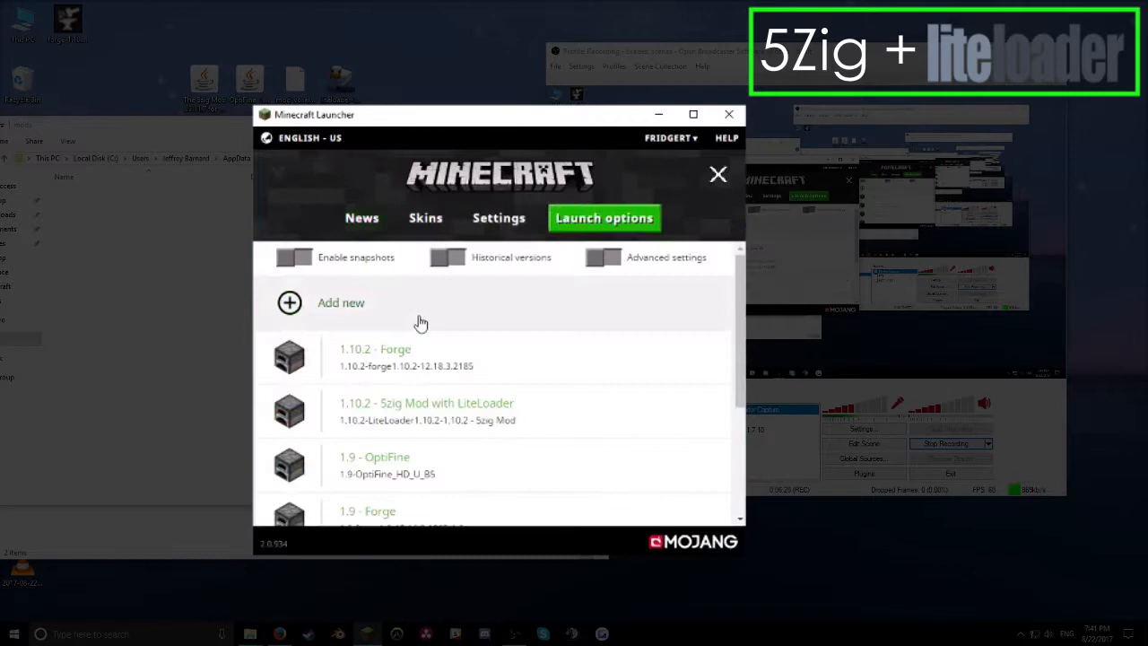
{"action": "scroll", "coordinate": [423, 328], "scroll_direction": "down", "scroll_amount": 1}
{"action": "scroll", "coordinate": [403, 328], "scroll_direction": "down", "scroll_amount": 3}
{"action": "scroll", "coordinate": [413, 328], "scroll_direction": "up", "scroll_amount": 4}
Confirm release 1.10.2 - 5zig Mod appears in a new launch configuration's version list.
{"action": "left_click", "coordinate": [408, 307]}
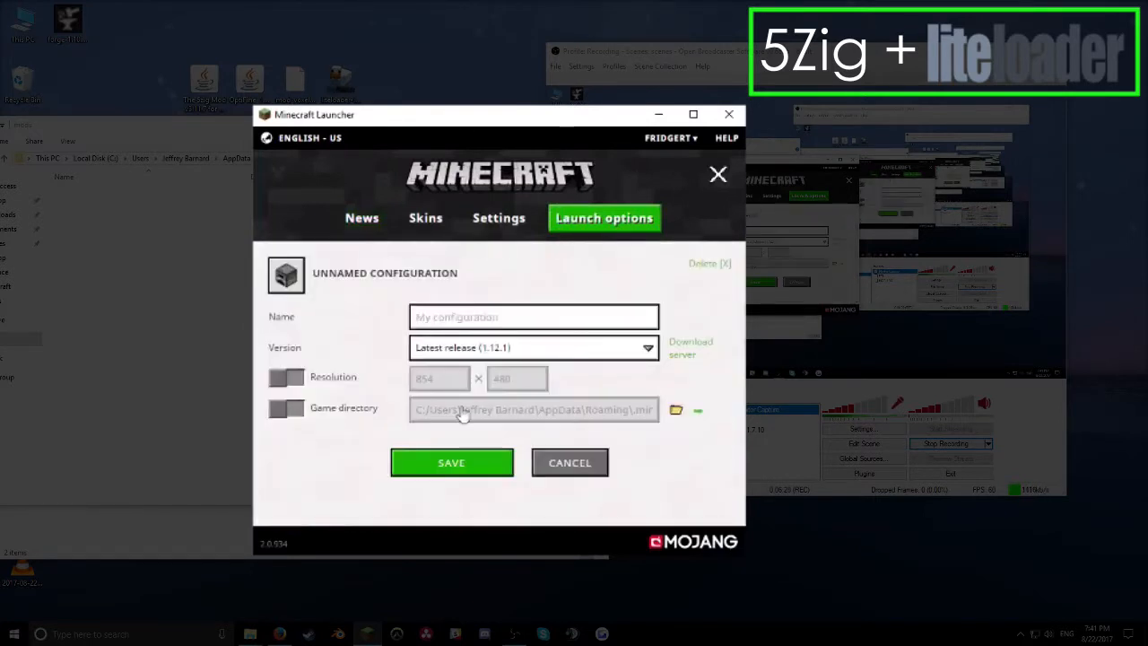
{"action": "left_click", "coordinate": [474, 347]}
{"action": "left_click", "coordinate": [499, 368]}
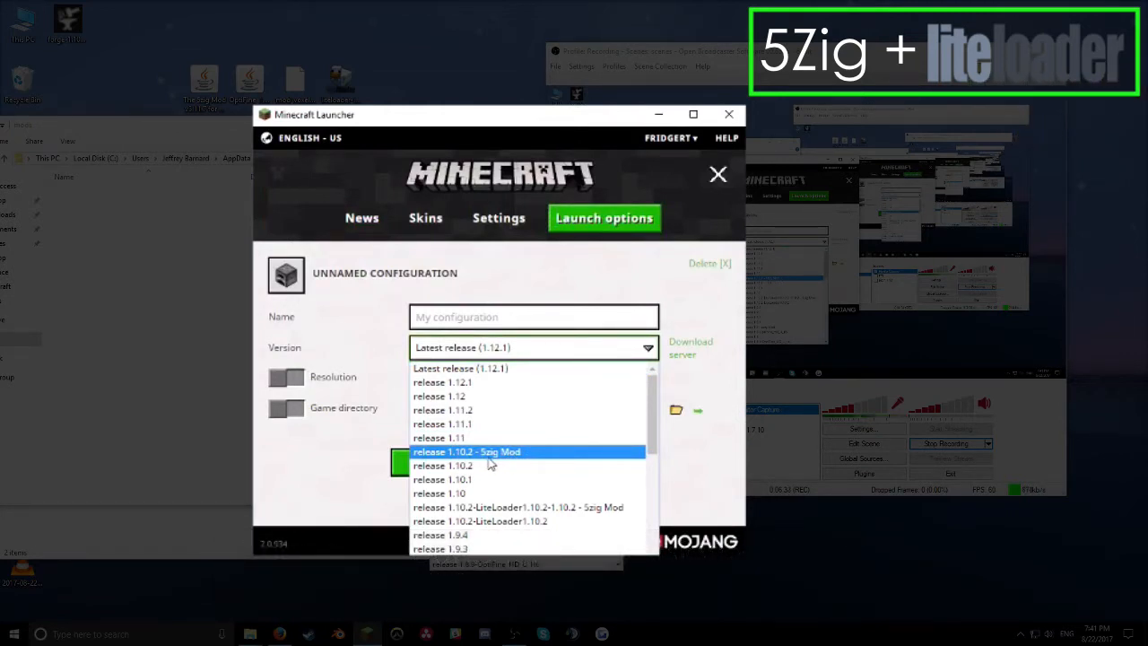
{"action": "left_click", "coordinate": [630, 279]}
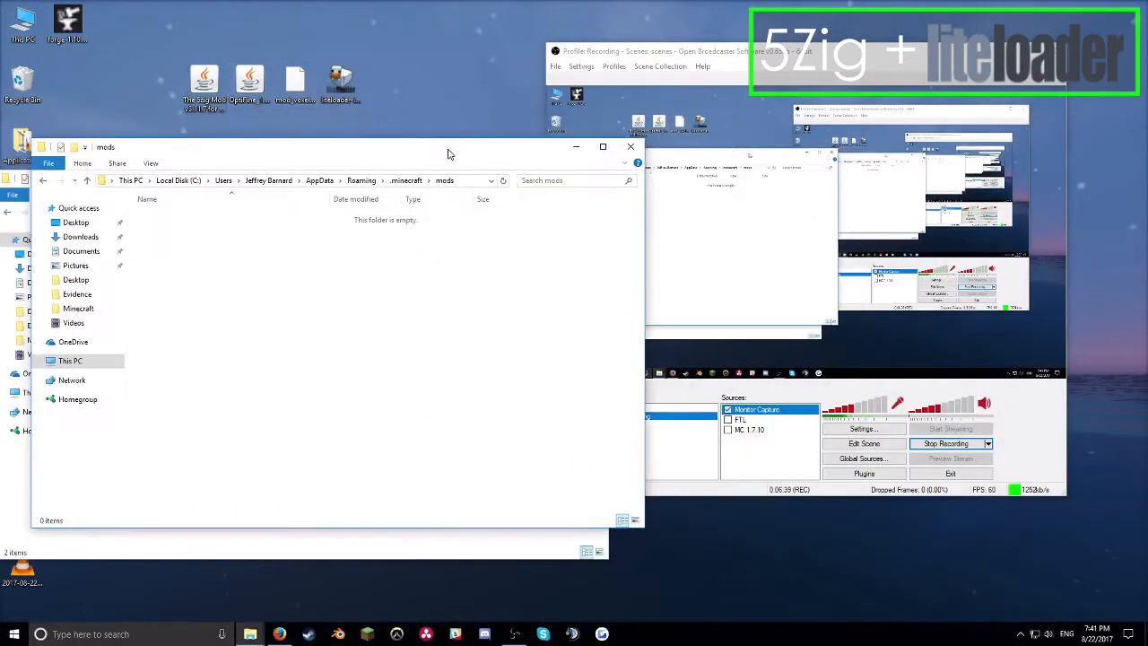
Install LiteLoader extending 1.10.2 - 5zig Mod, with incompatible versions shown and the warning accepted.
{"action": "left_click", "coordinate": [348, 87]}
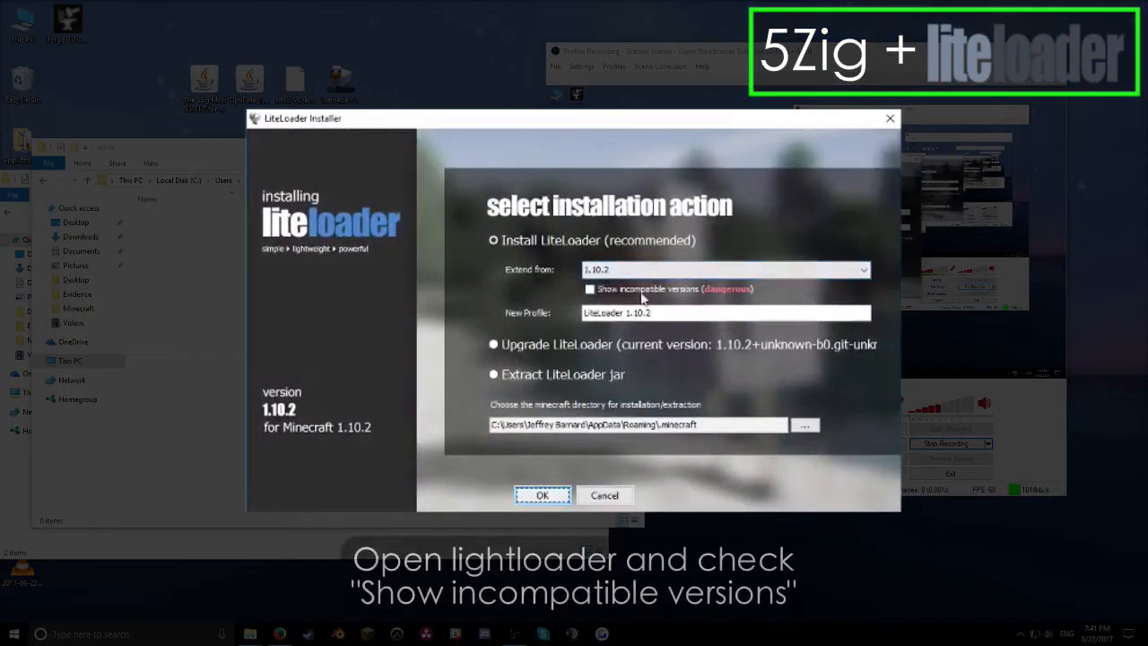
{"action": "left_click", "coordinate": [590, 291]}
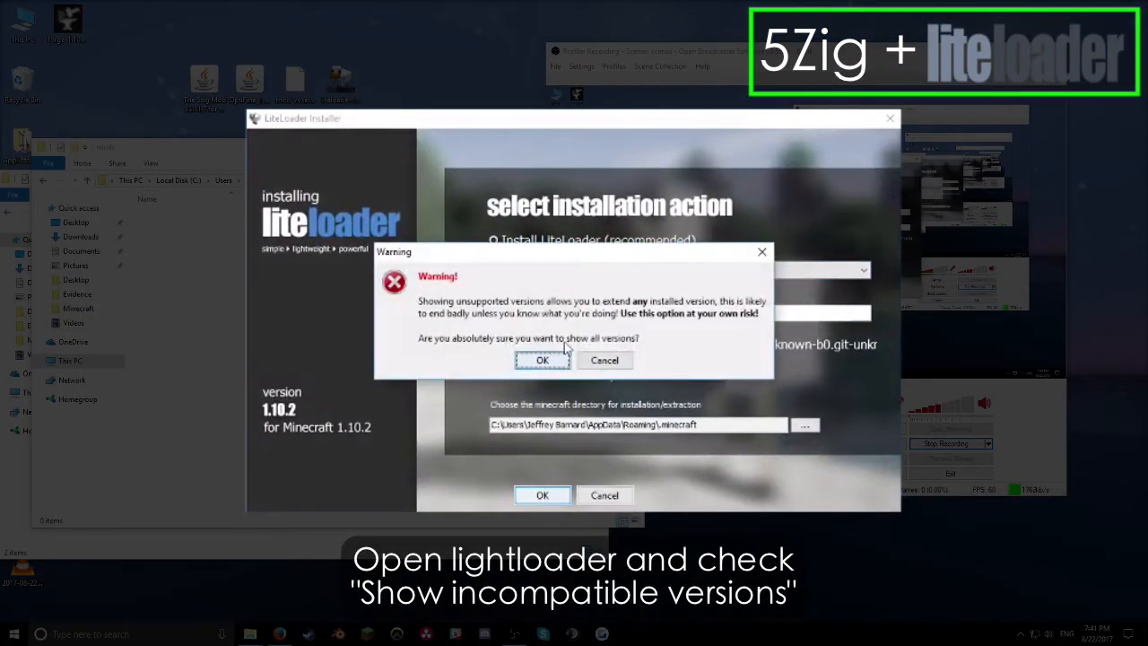
{"action": "left_click", "coordinate": [545, 359]}
{"action": "left_click", "coordinate": [641, 269]}
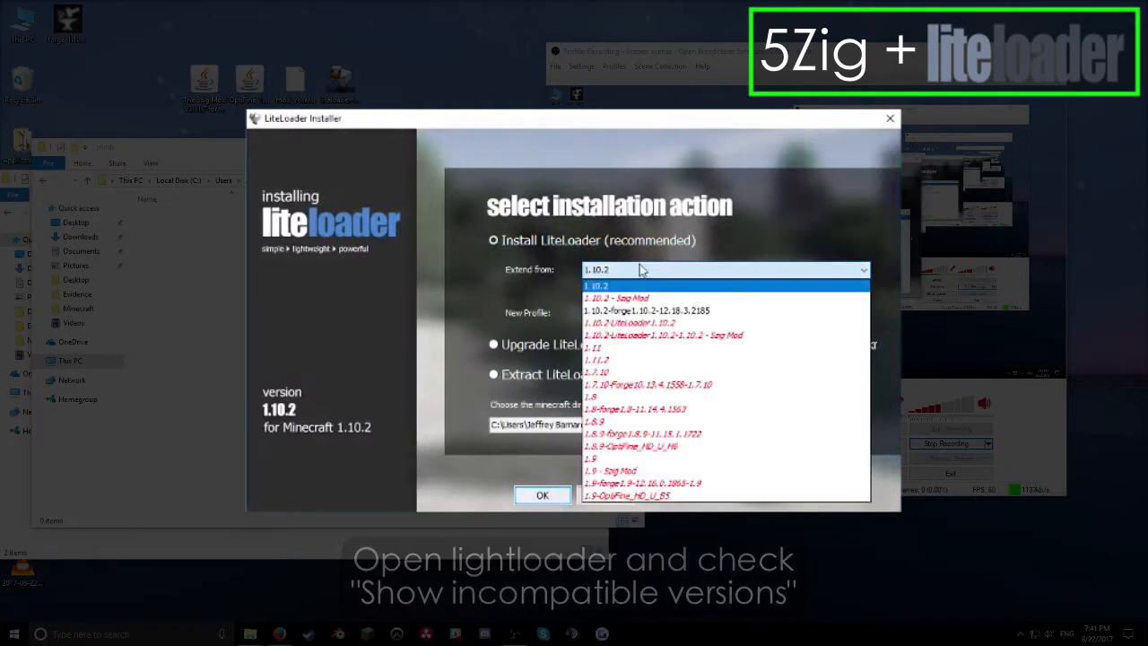
{"action": "left_click", "coordinate": [608, 299]}
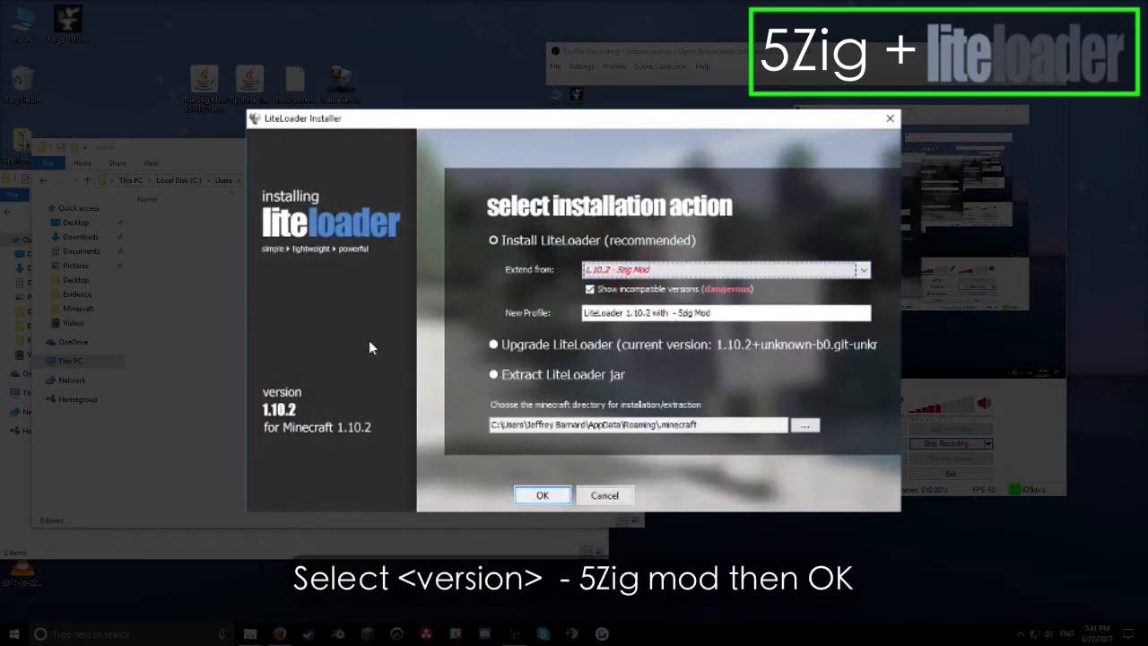
{"action": "left_click", "coordinate": [542, 498]}
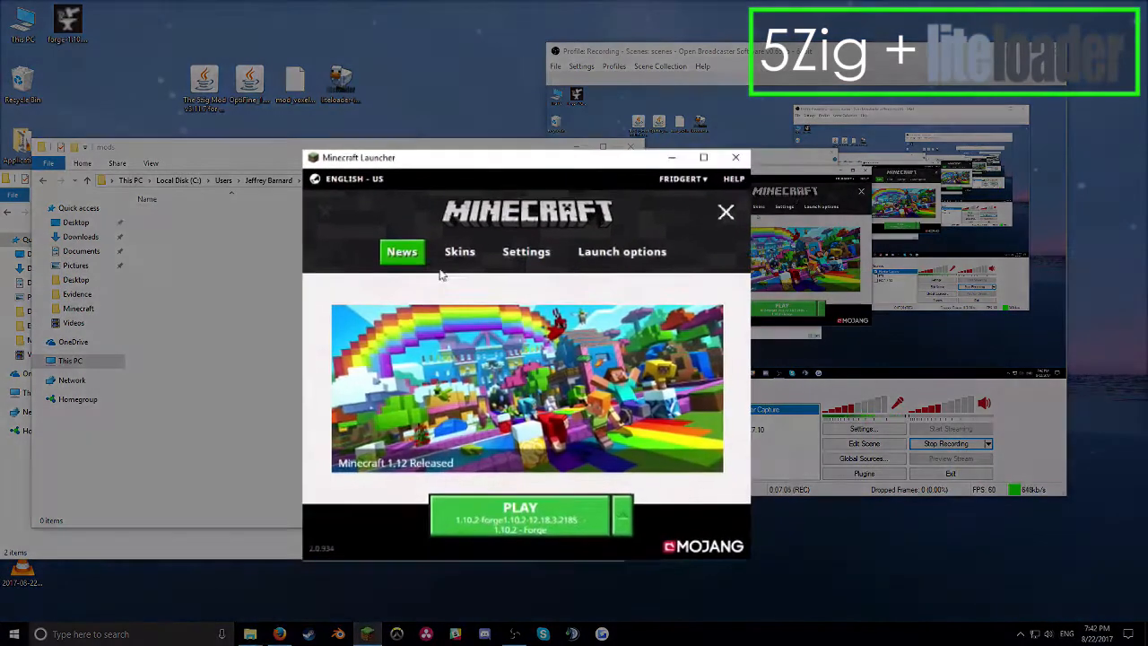
Verify the 1.10.2 - 5zig Mod with LiteLoader version exists under Launch options > Add new.
{"action": "left_click", "coordinate": [632, 242]}
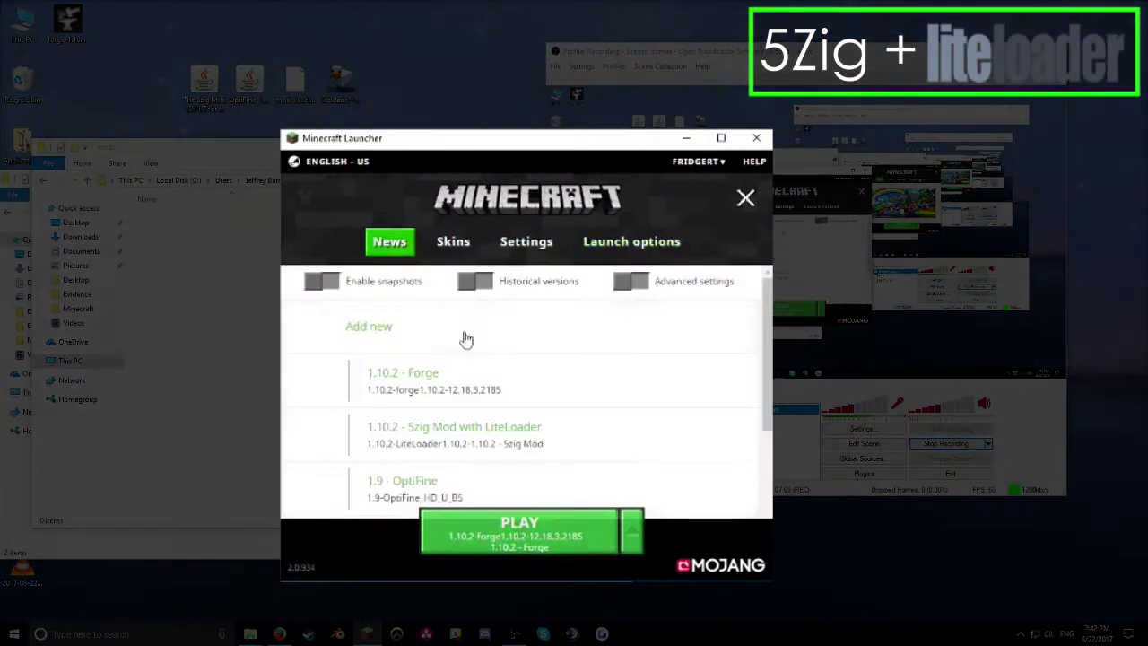
{"action": "left_click", "coordinate": [406, 337]}
{"action": "left_click", "coordinate": [511, 373]}
{"action": "left_click", "coordinate": [514, 375]}
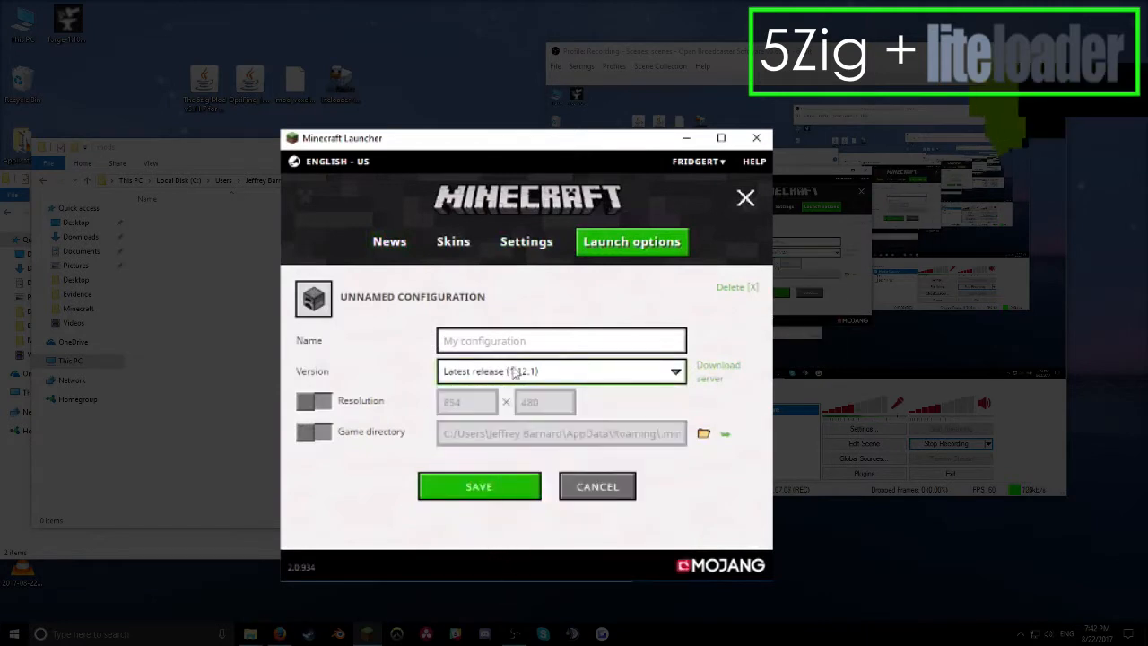
{"action": "left_click", "coordinate": [518, 373]}
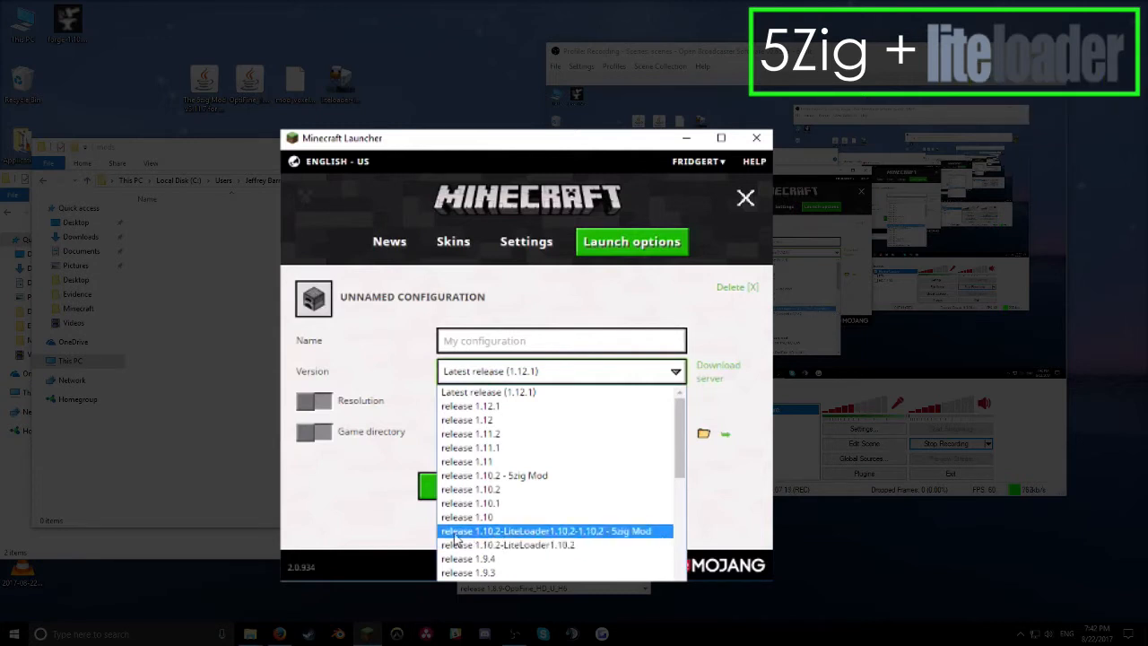
From the News page, choose the 1.10.2 - 5zig Mod with LiteLoader profile beside Play.
{"action": "left_click", "coordinate": [402, 272]}
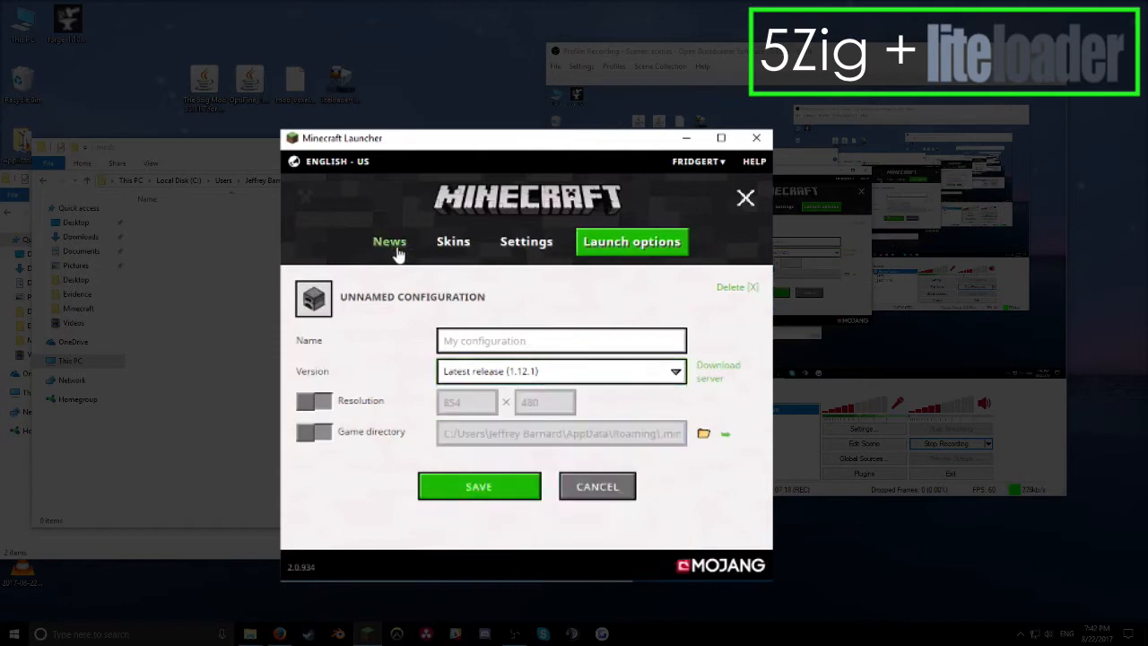
{"action": "left_click", "coordinate": [397, 251]}
{"action": "left_click", "coordinate": [632, 532]}
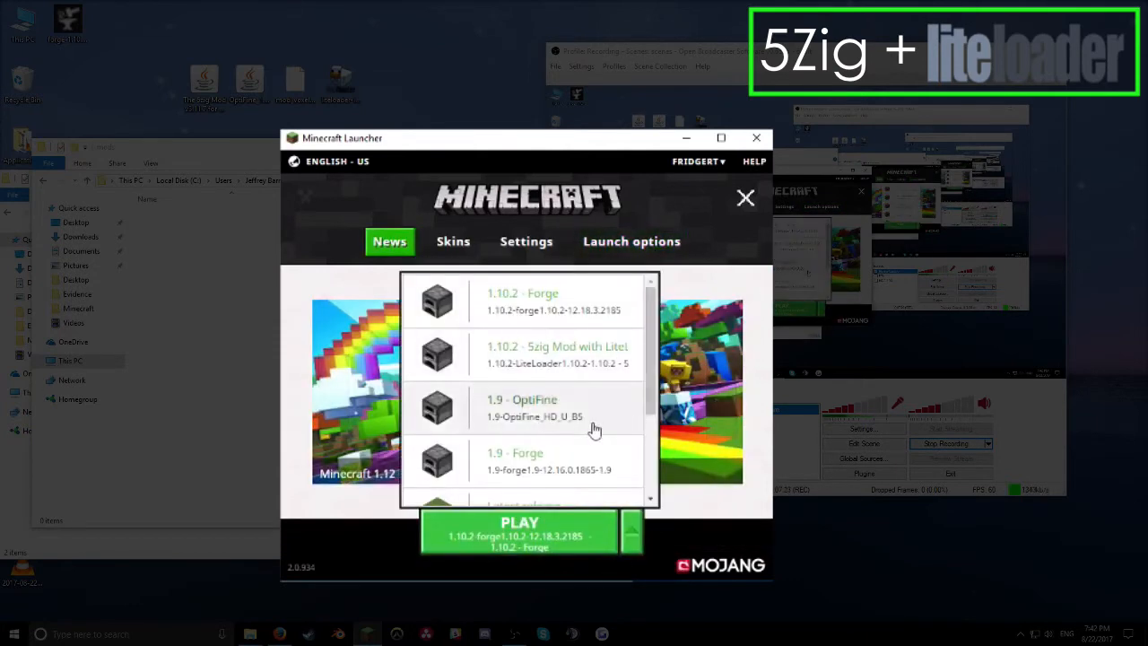
{"action": "left_click", "coordinate": [543, 358]}
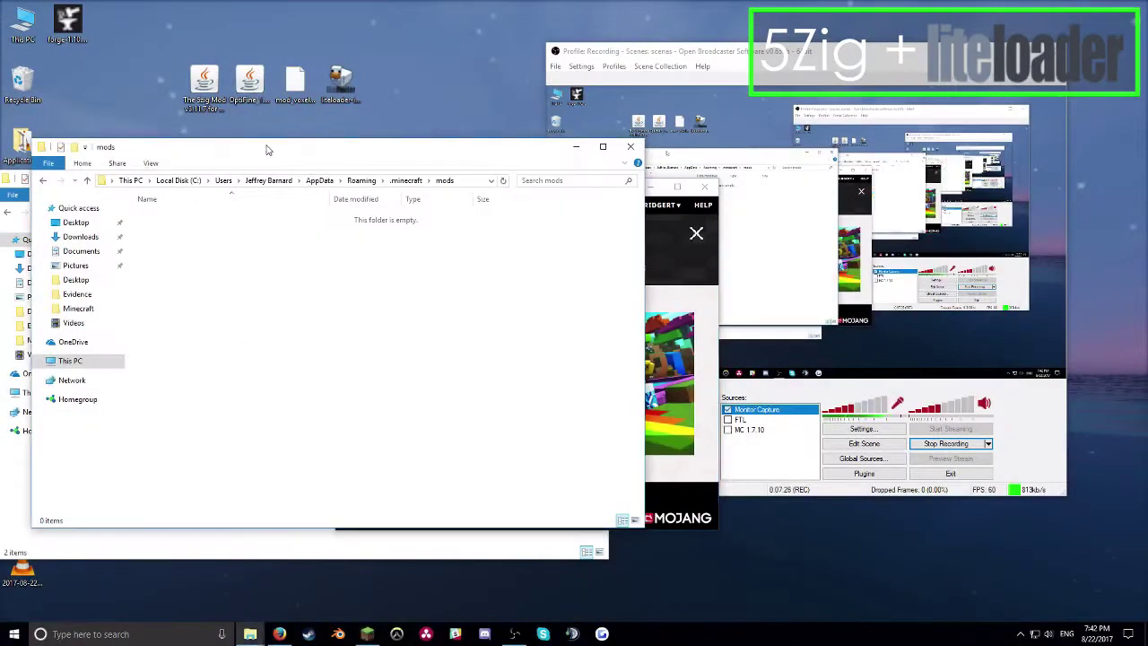
Move mod_voxelMap_1.7.0_for_1.10.2.litemod into the .minecraft mods folder.
{"action": "mouse_move", "coordinate": [251, 134]}
{"action": "left_mouse_down"}
{"action": "mouse_move", "coordinate": [461, 186]}
{"action": "mouse_move", "coordinate": [294, 184]}
{"action": "left_mouse_up"}
{"action": "left_click_drag", "start_coordinate": [295, 82], "coordinate": [260, 286]}
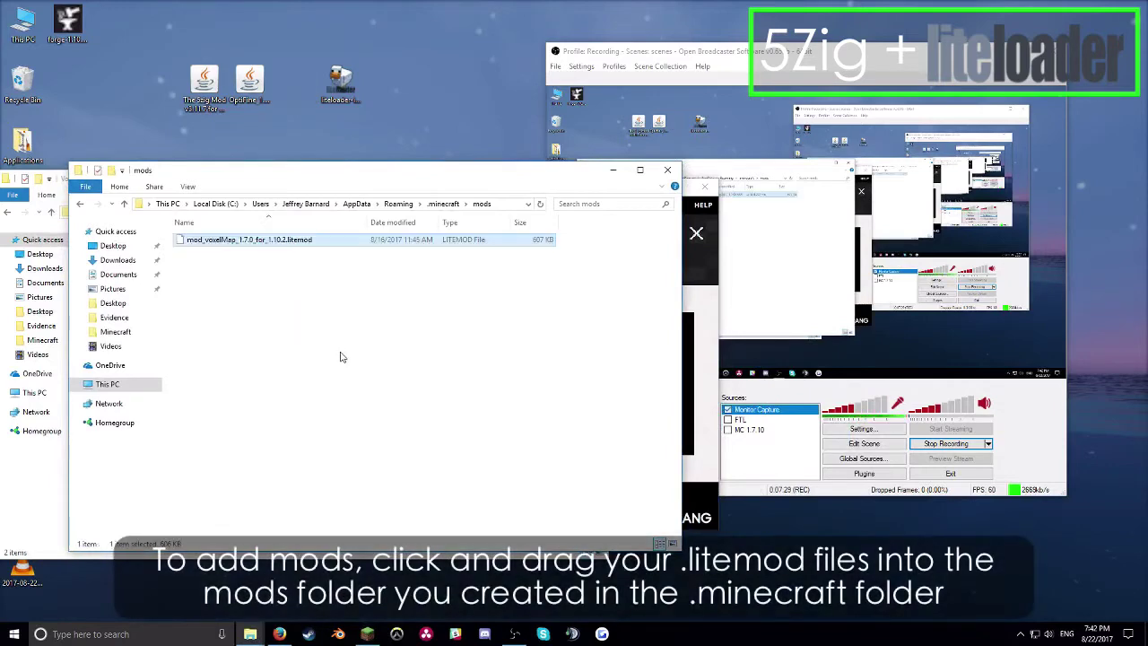
{"action": "left_click", "coordinate": [331, 294]}
{"action": "left_click_drag", "start_coordinate": [395, 171], "coordinate": [526, 165]}
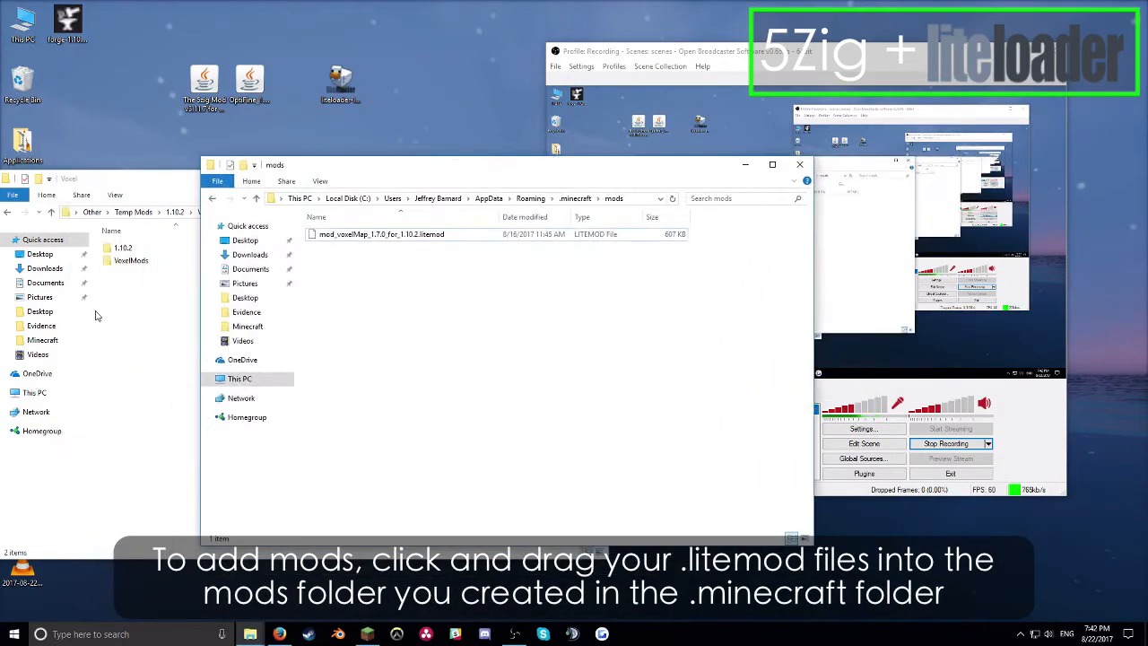
Put the 1.10.2 and VoxelMods folders from the Voxel folder into mods.
{"action": "left_click", "coordinate": [112, 300]}
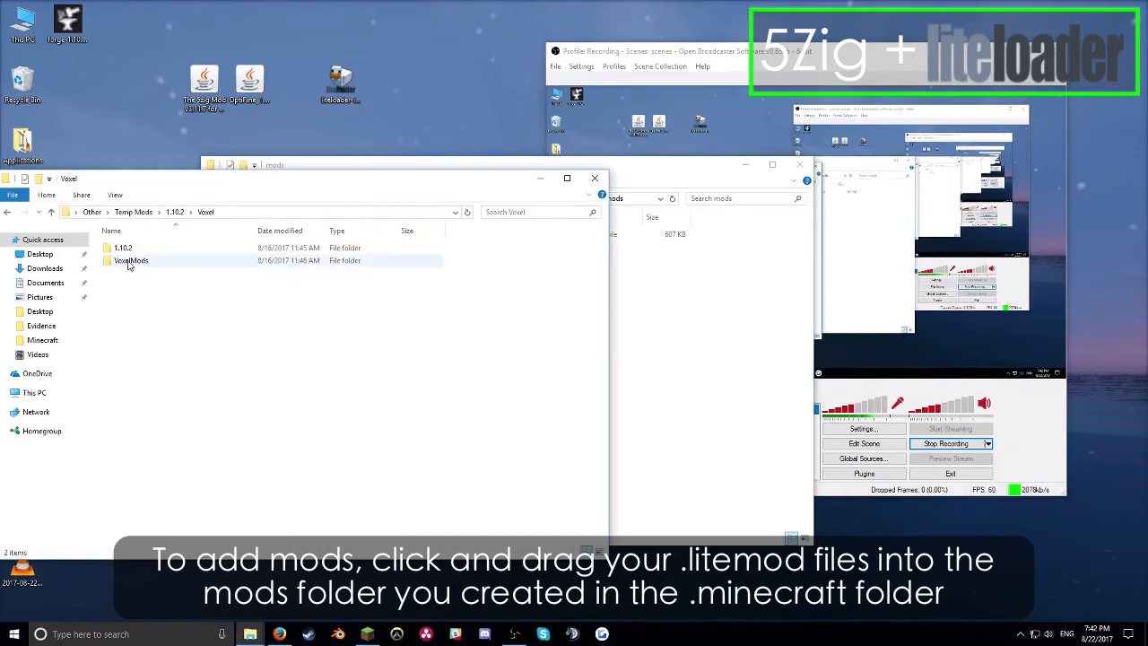
{"action": "double_click", "coordinate": [129, 262]}
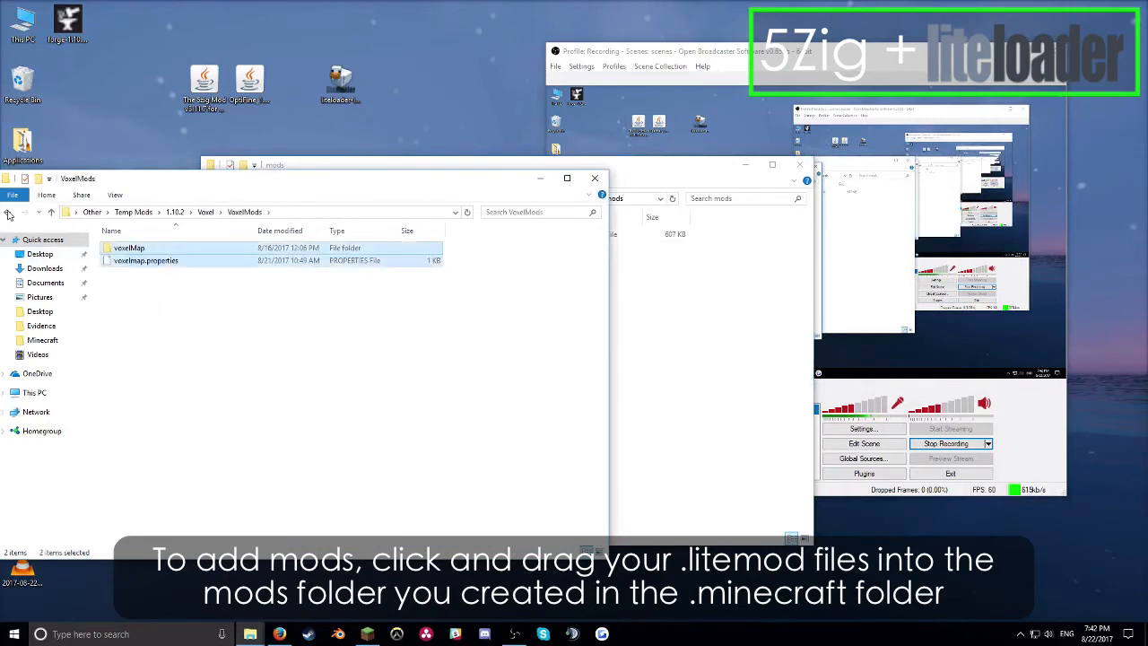
{"action": "left_click", "coordinate": [11, 213]}
{"action": "left_click", "coordinate": [22, 213]}
{"action": "mouse_move", "coordinate": [172, 296]}
{"action": "left_mouse_down"}
{"action": "mouse_move", "coordinate": [150, 233]}
{"action": "mouse_move", "coordinate": [683, 400]}
{"action": "left_mouse_up"}
Start Minecraft from the launcher with the chosen LiteLoader profile.
{"action": "left_click", "coordinate": [386, 260]}
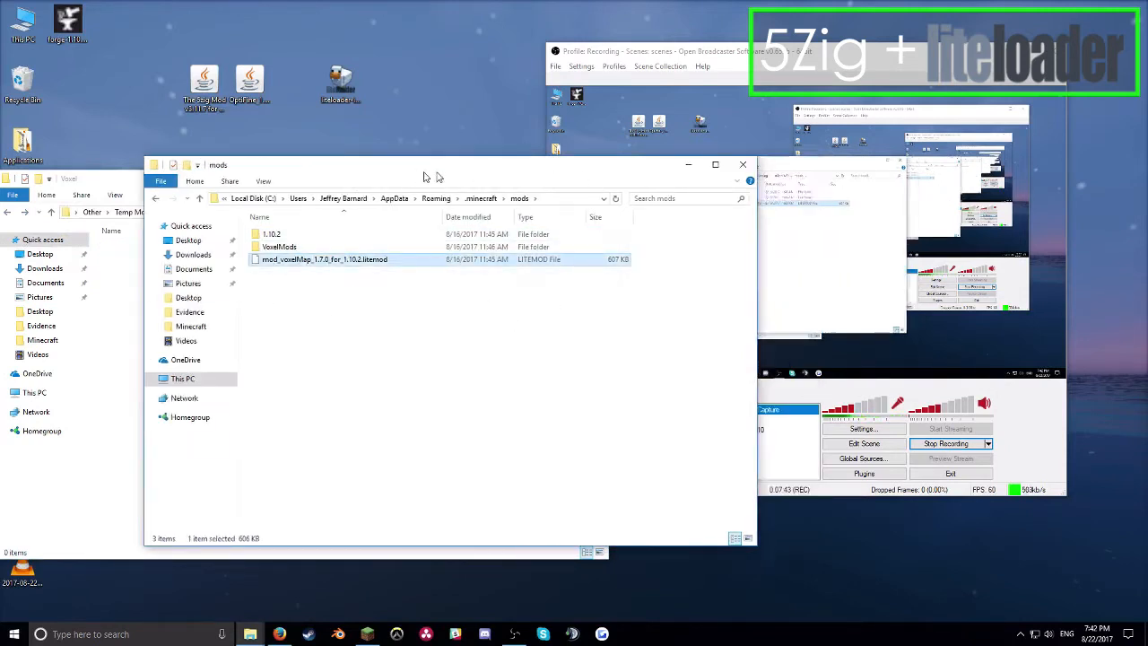
{"action": "left_click_drag", "start_coordinate": [414, 180], "coordinate": [185, 169]}
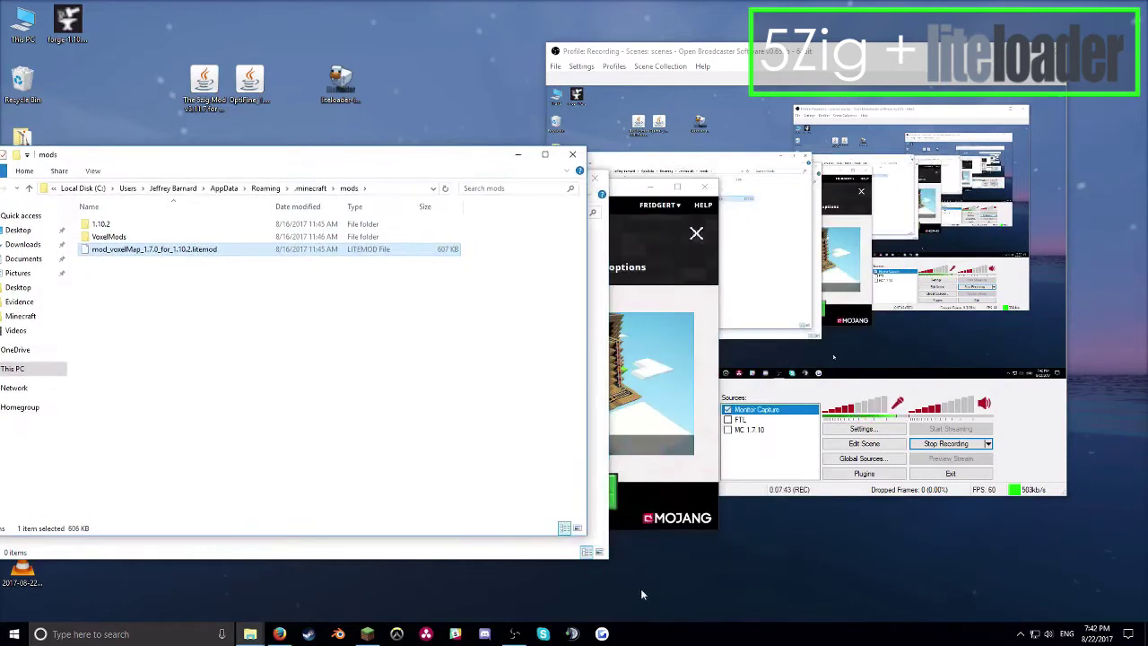
{"action": "left_click", "coordinate": [618, 502]}
{"action": "left_click", "coordinate": [502, 305]}
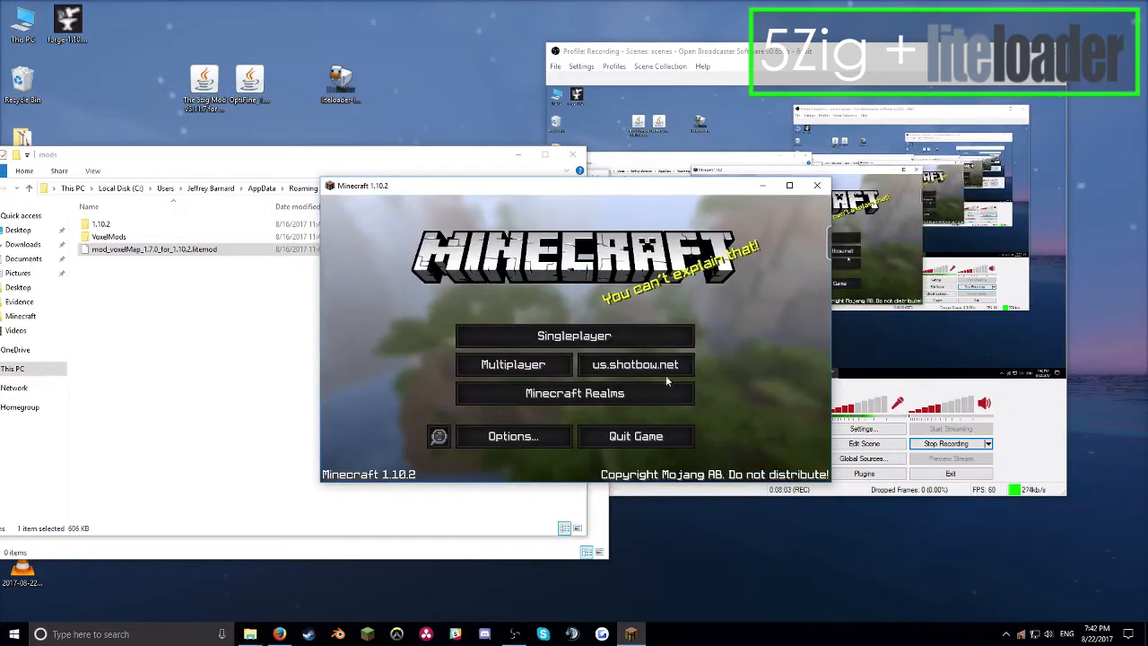
Connect to the us.shotbow.net server from the main menu quick-join button.
{"action": "left_click", "coordinate": [665, 375]}
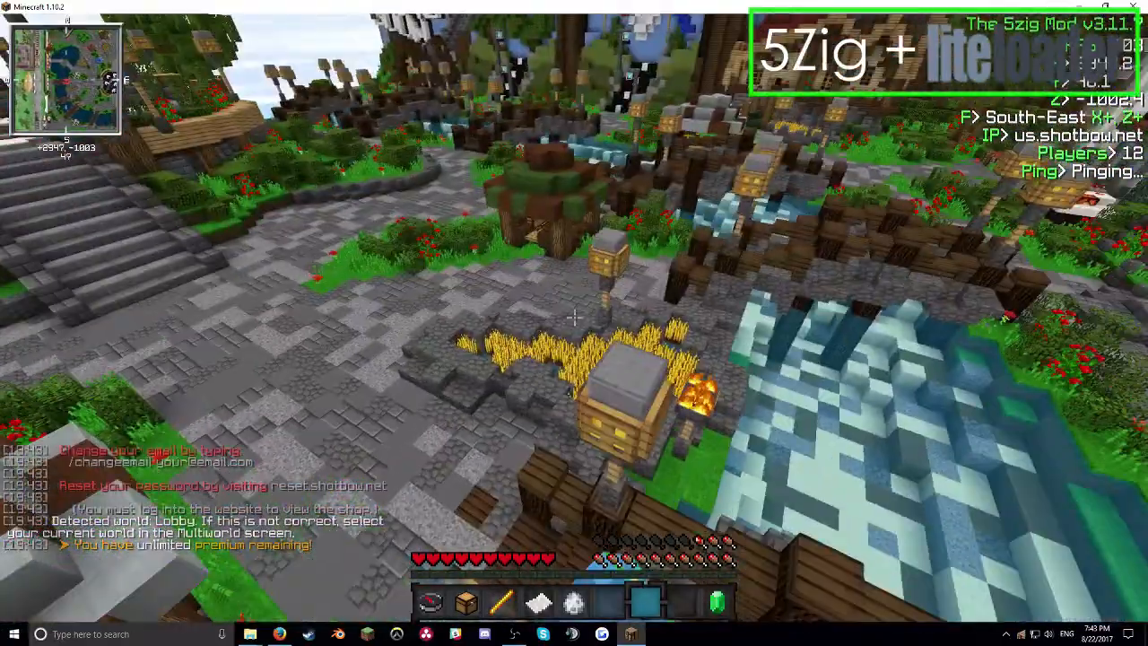
Look around the lobby and walk forward across the bridge toward the MINE sign.
{"action": "key", "text": "Tab"}
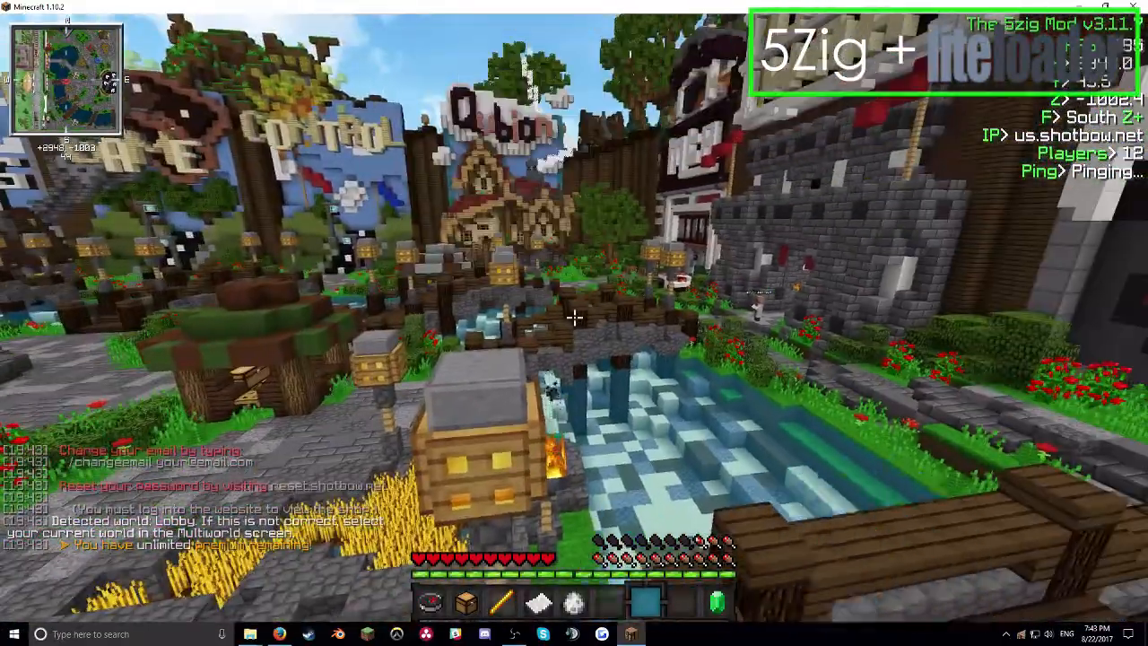
{"action": "key", "text": "w"}
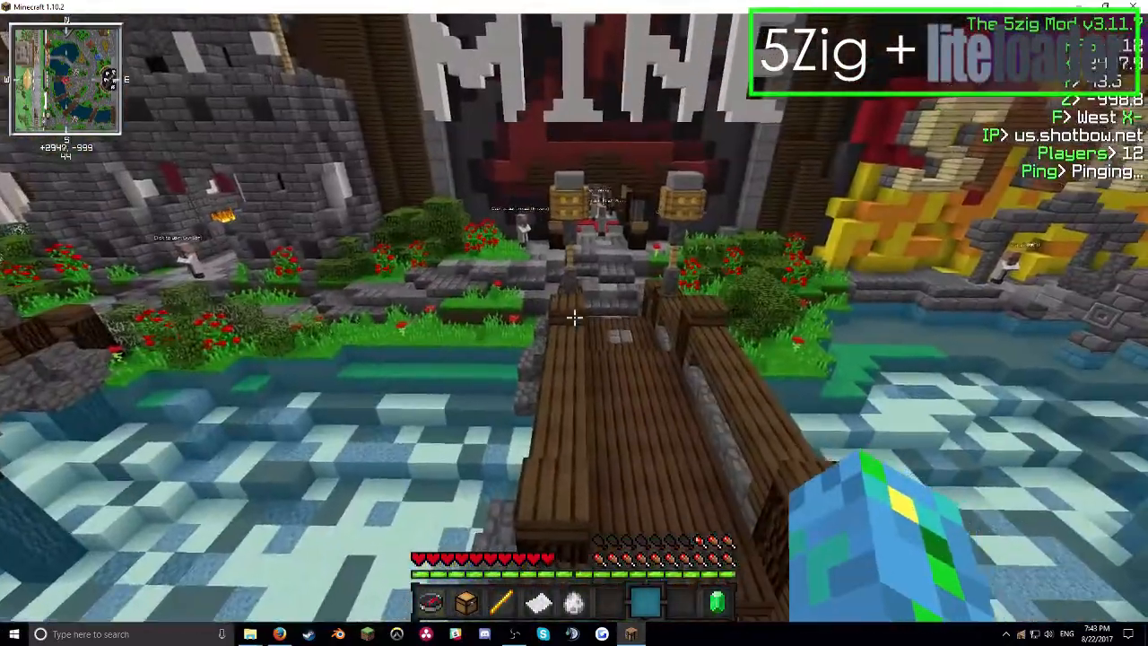
{"action": "key", "text": "w"}
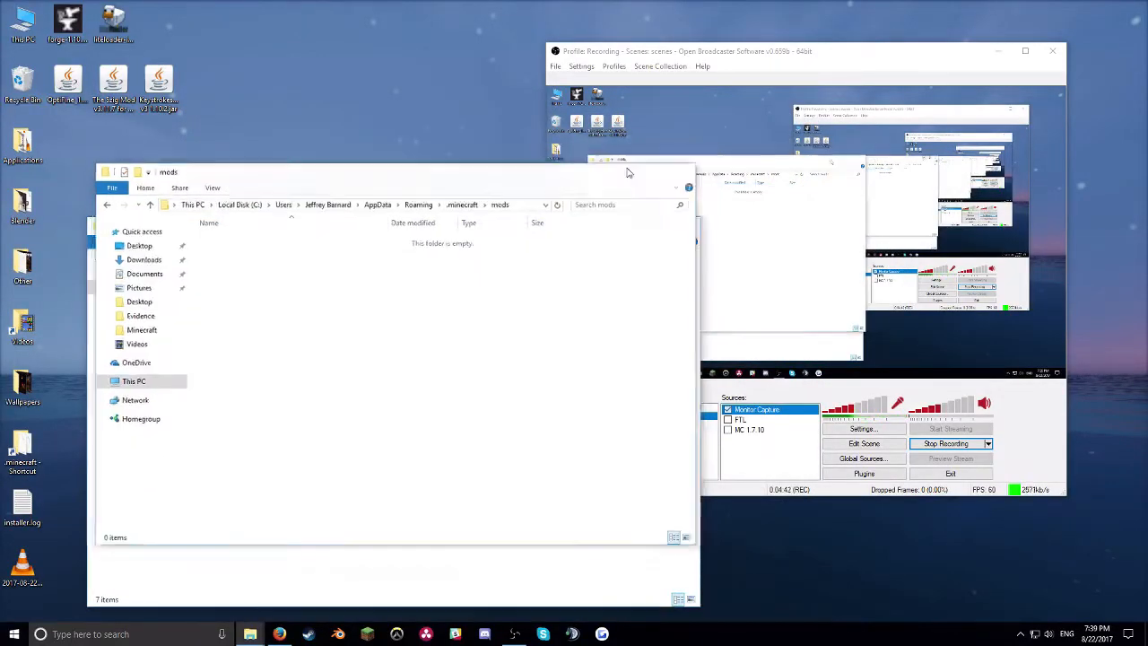
Browse the Temp Mods 1.7.10 and 1.8 subfolders and return to Temp Mods.
{"action": "mouse_move", "coordinate": [392, 235]}
{"action": "left_mouse_down"}
{"action": "mouse_move", "coordinate": [318, 144]}
{"action": "mouse_move", "coordinate": [299, 146]}
{"action": "left_mouse_up"}
{"action": "left_click_drag", "start_coordinate": [177, 387], "coordinate": [430, 215]}
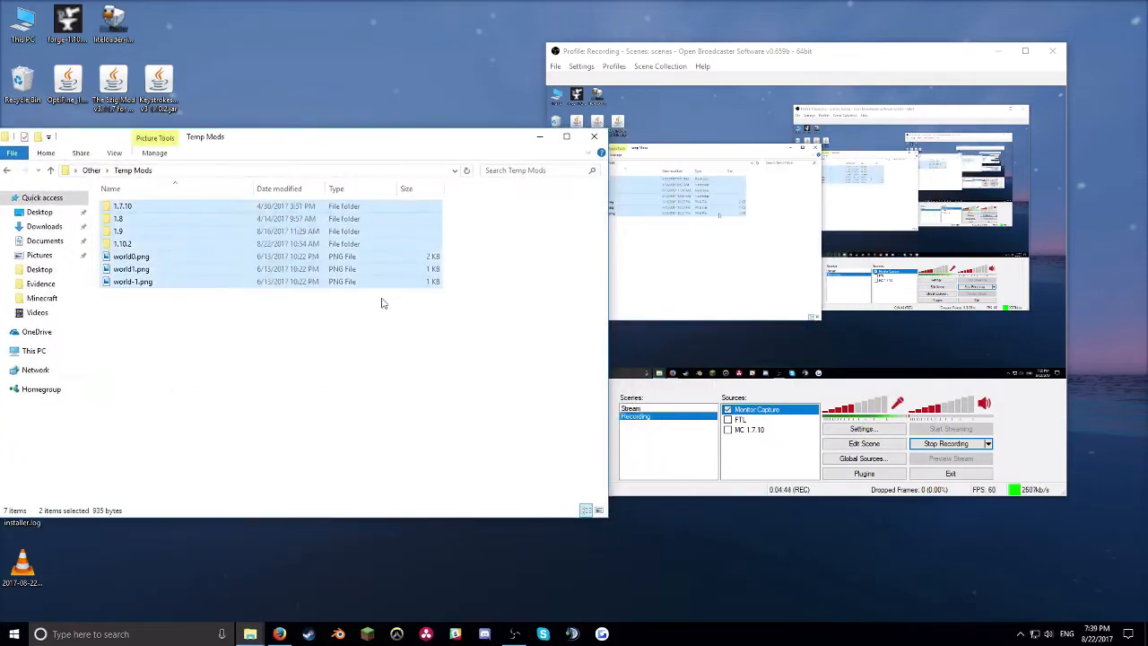
{"action": "left_click", "coordinate": [379, 303]}
{"action": "mouse_move", "coordinate": [470, 148]}
{"action": "left_mouse_down"}
{"action": "mouse_move", "coordinate": [515, 133]}
{"action": "mouse_move", "coordinate": [463, 122]}
{"action": "mouse_move", "coordinate": [472, 129]}
{"action": "left_mouse_up"}
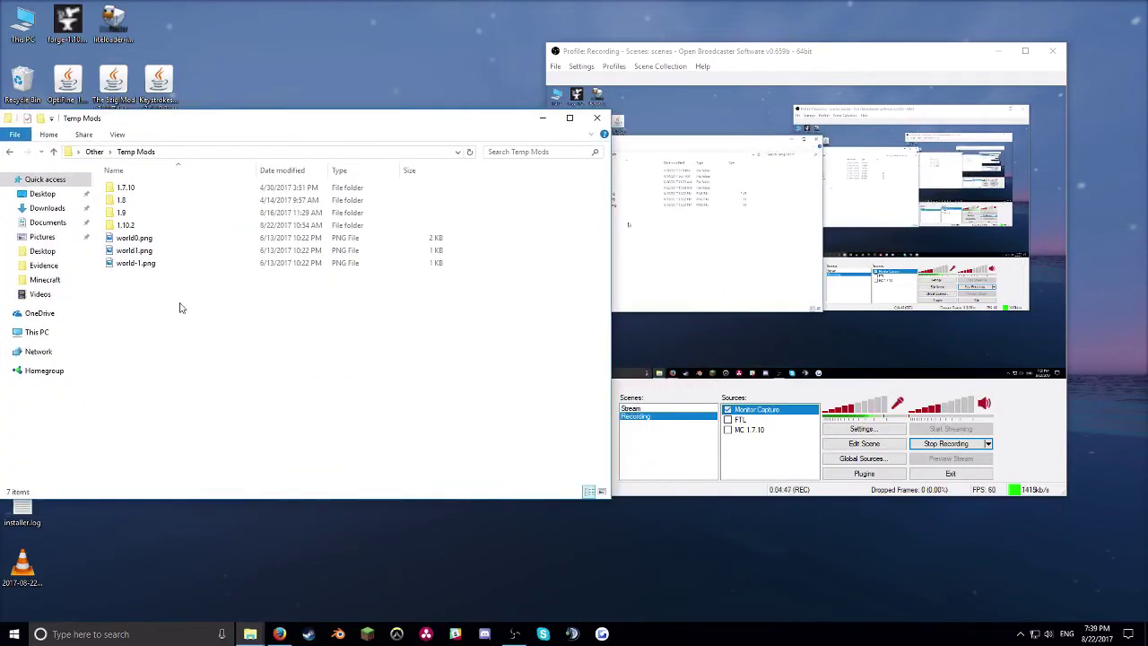
{"action": "double_click", "coordinate": [126, 188]}
{"action": "left_click_drag", "start_coordinate": [138, 249], "coordinate": [164, 193]}
{"action": "left_click", "coordinate": [164, 260]}
{"action": "left_click", "coordinate": [9, 151]}
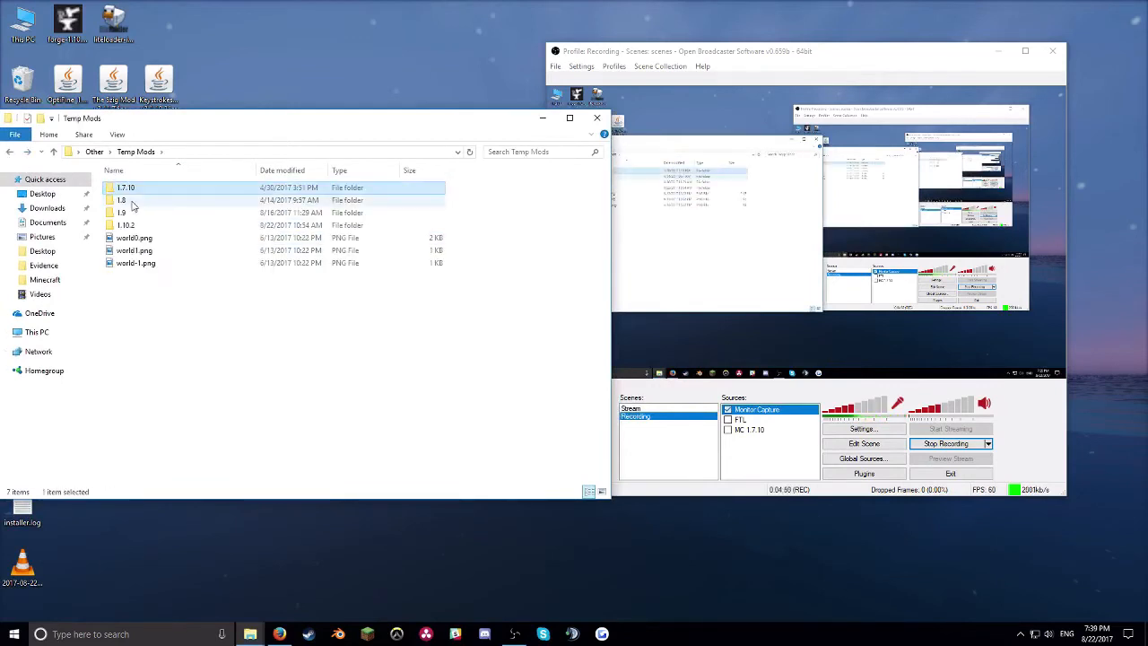
{"action": "double_click", "coordinate": [132, 200]}
{"action": "left_click", "coordinate": [9, 151]}
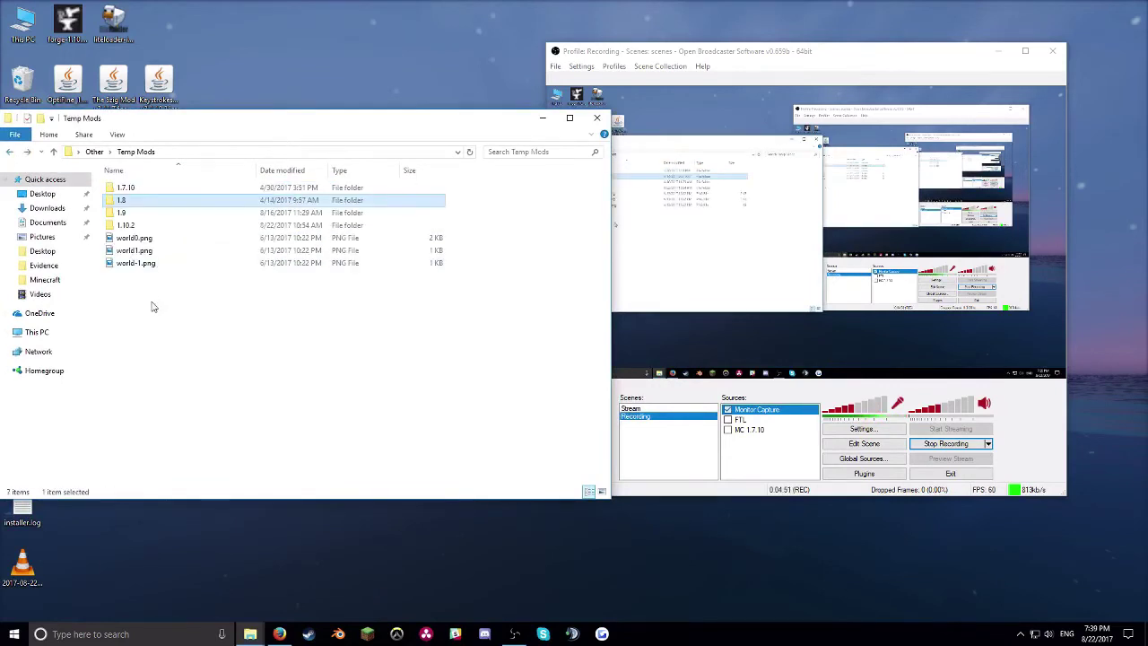
Drag the Keystrokes jar and 5zig mod file from the desktop into Temp Mods 1.10.2.
{"action": "double_click", "coordinate": [132, 228]}
{"action": "double_click", "coordinate": [125, 188]}
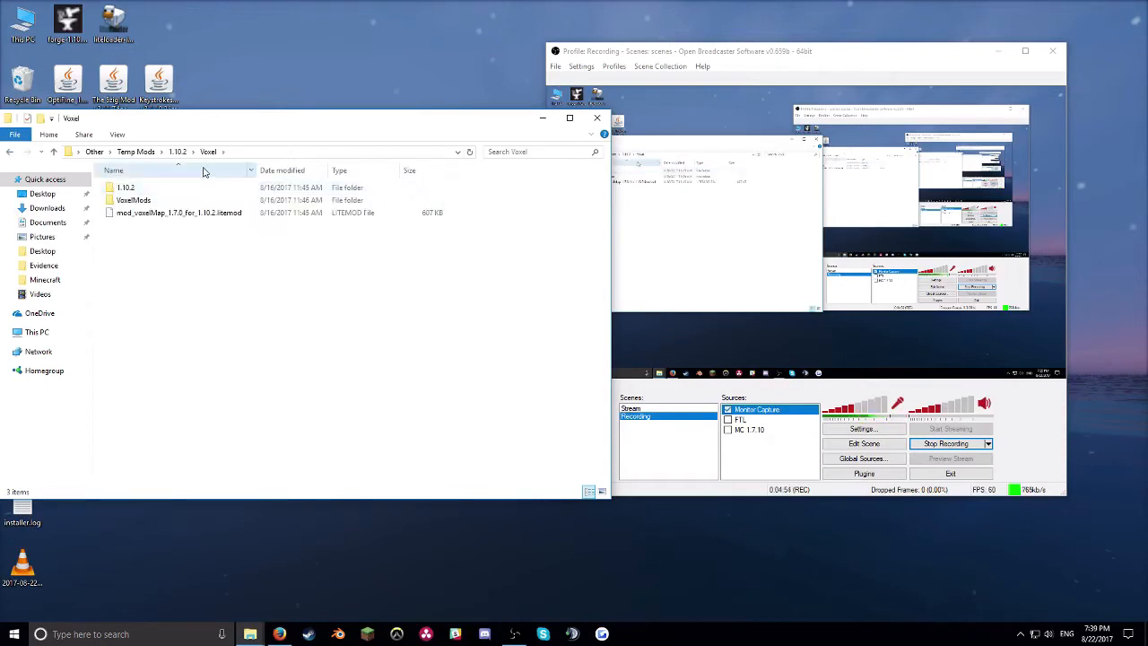
{"action": "left_click_drag", "start_coordinate": [225, 237], "coordinate": [144, 184]}
{"action": "left_click", "coordinate": [226, 255]}
{"action": "left_click_drag", "start_coordinate": [254, 131], "coordinate": [289, 179]}
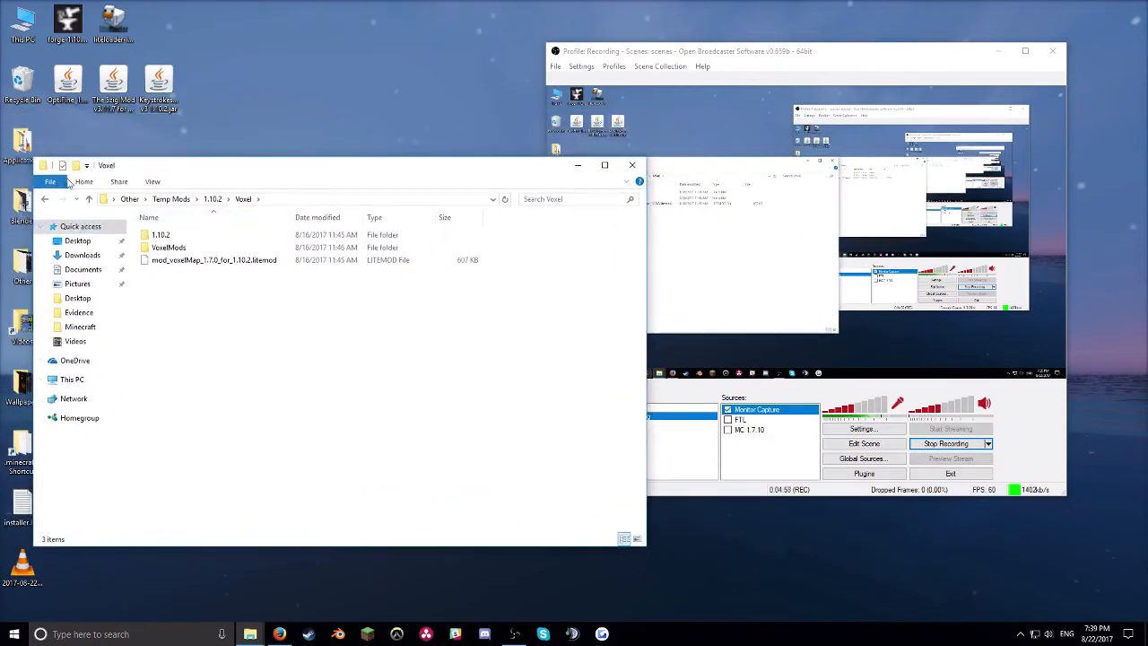
{"action": "left_click", "coordinate": [45, 199]}
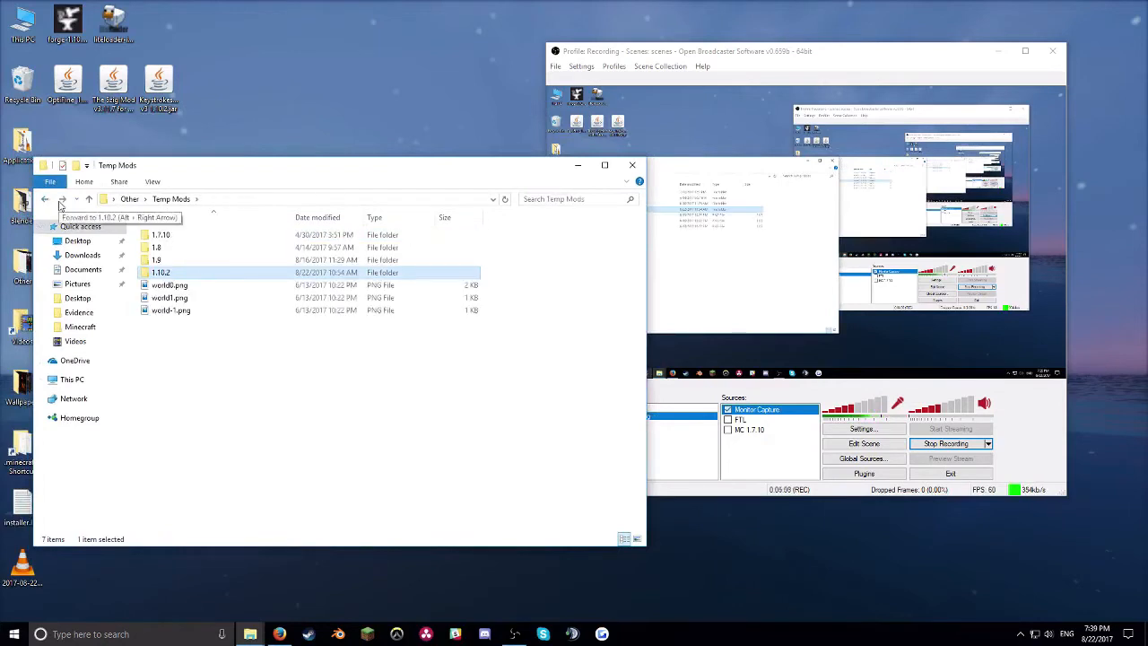
{"action": "left_click", "coordinate": [62, 199]}
{"action": "left_click_drag", "start_coordinate": [164, 80], "coordinate": [205, 314]}
{"action": "left_click_drag", "start_coordinate": [113, 81], "coordinate": [205, 311]}
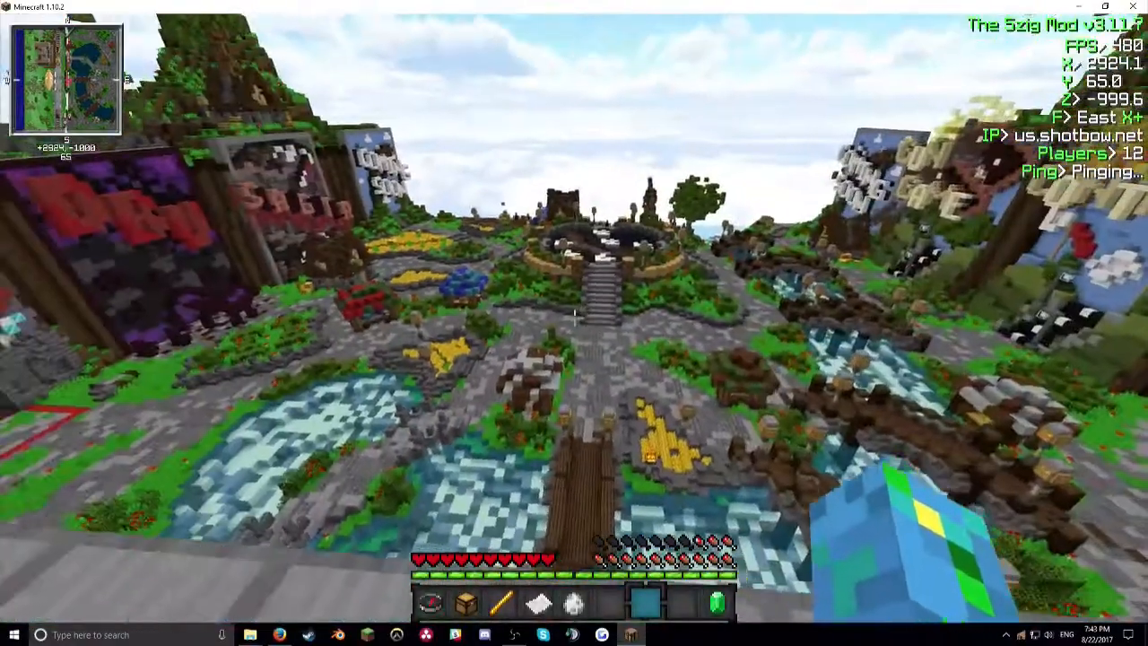
Look over the lobby, check chat, and walk off the platform down to the bridge.
{"action": "key", "text": "c"}
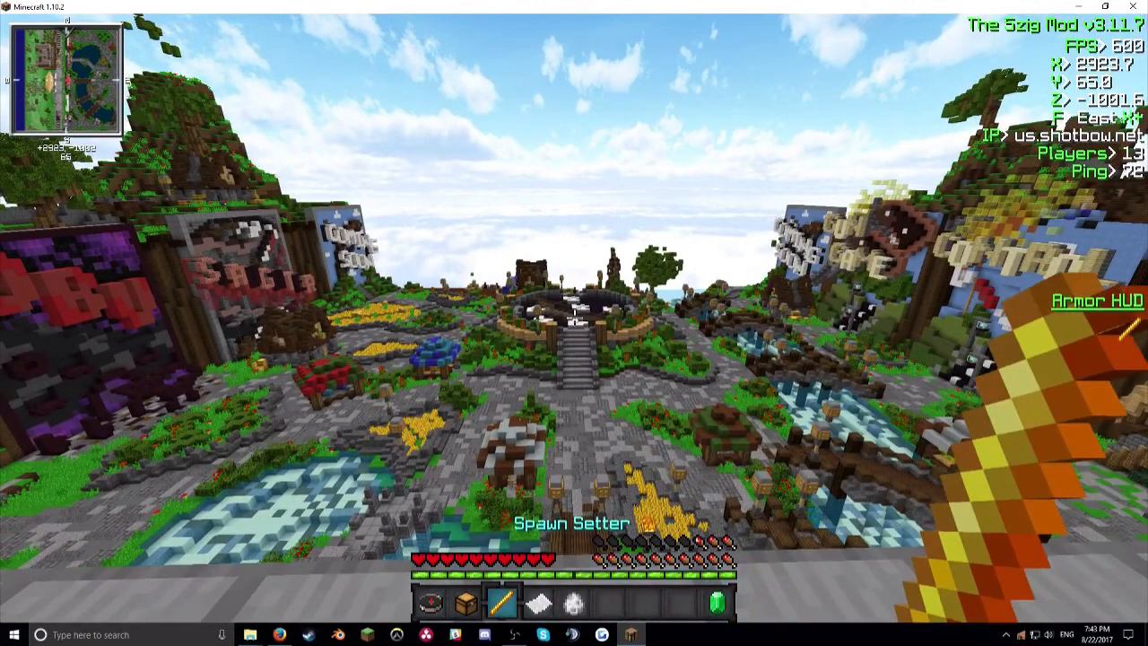
{"action": "scroll", "coordinate": [574, 323], "scroll_direction": "down", "scroll_amount": 3}
{"action": "key", "text": "9"}
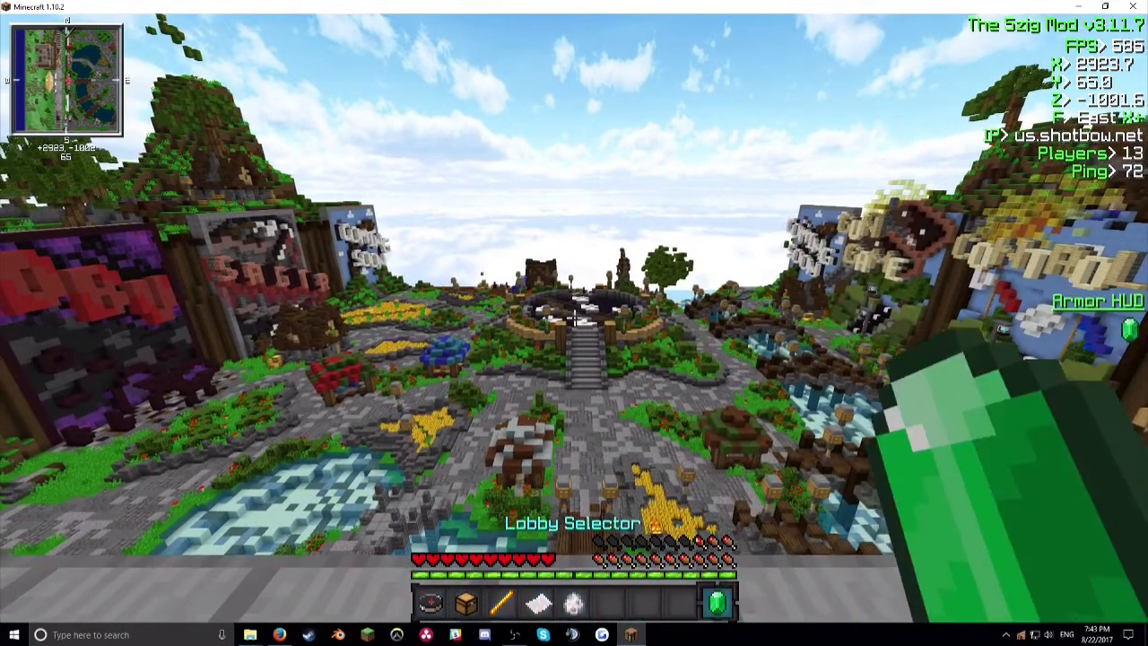
{"action": "key", "text": "6"}
{"action": "key", "text": "t"}
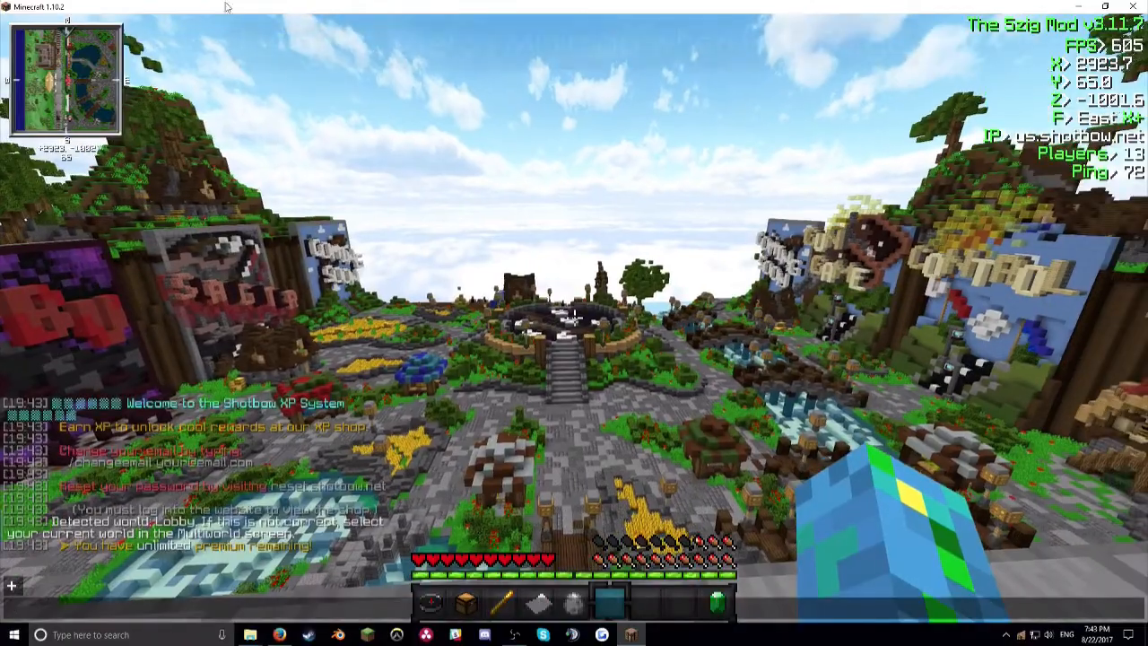
{"action": "key", "text": "Escape"}
{"action": "key", "text": "w"}
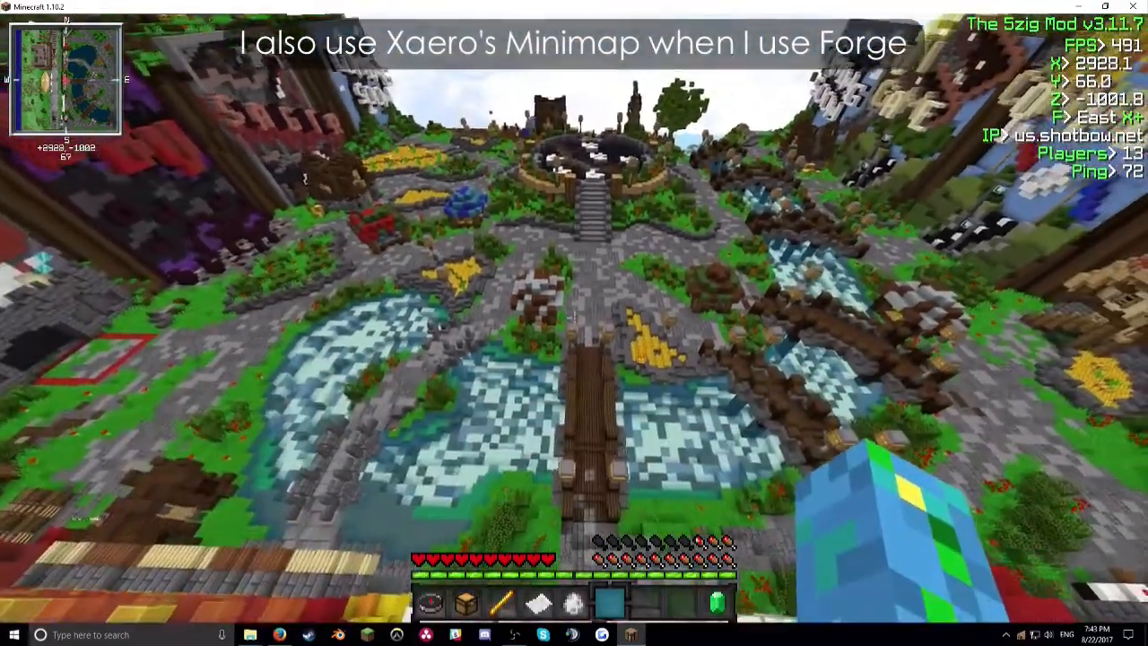
{"action": "key", "text": "Tab"}
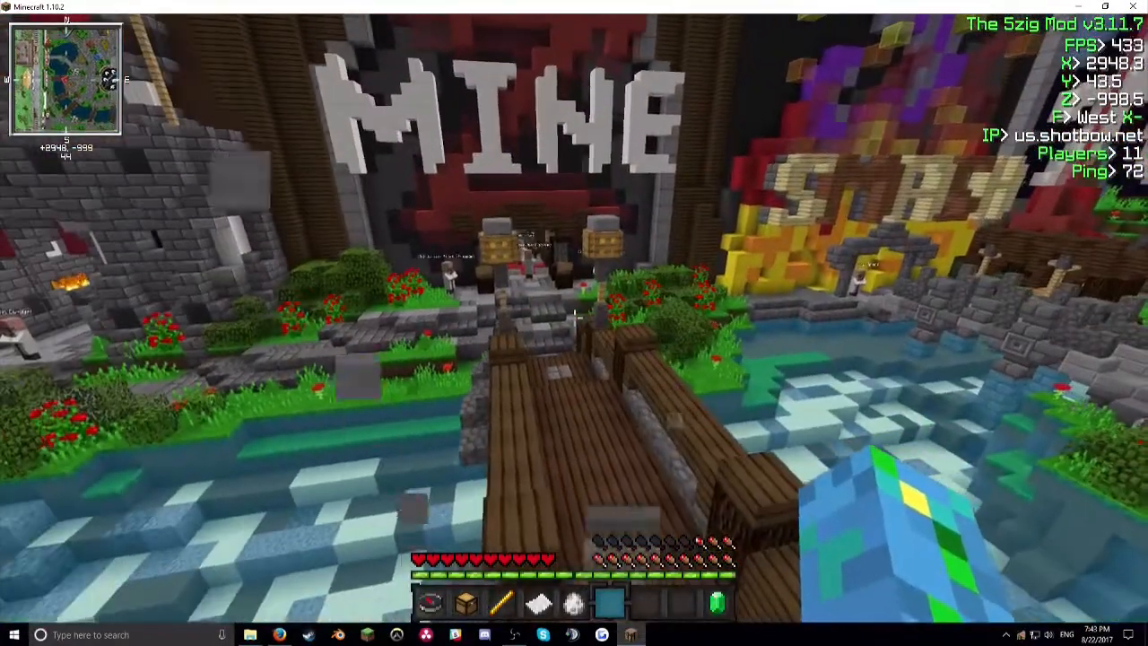
Cycle hotbar slots through Lobby Selector, Spawn Setter and Particle Effect Selector by the MINE sign.
{"action": "key", "text": "4"}
{"action": "key", "text": "7"}
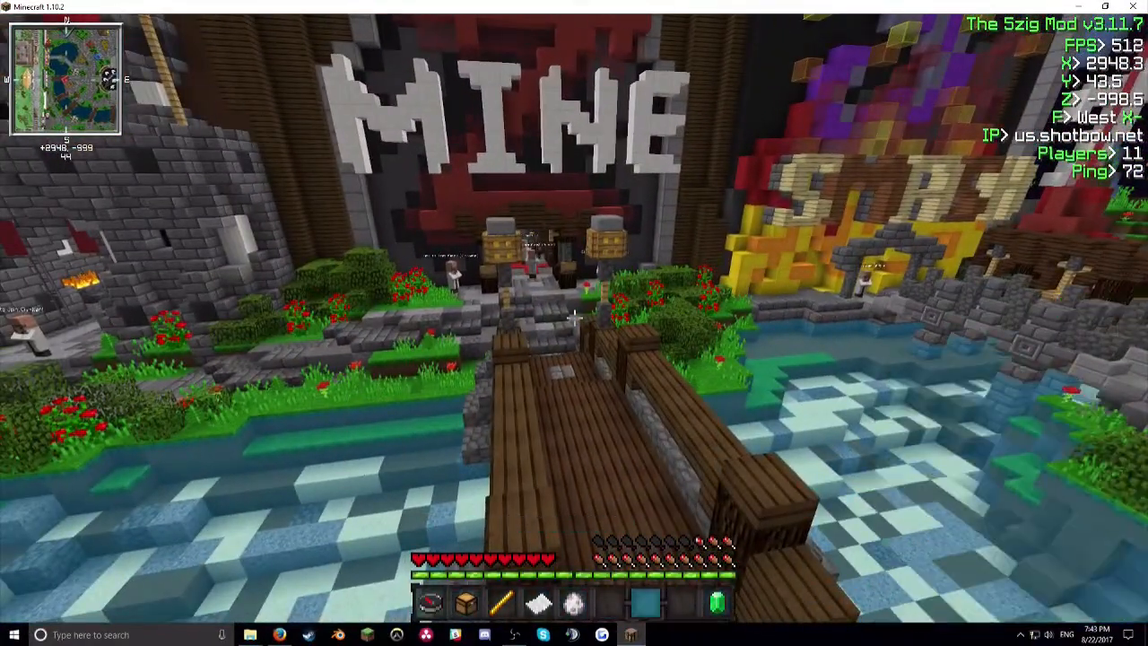
{"action": "key", "text": "4"}
{"action": "key", "text": "3"}
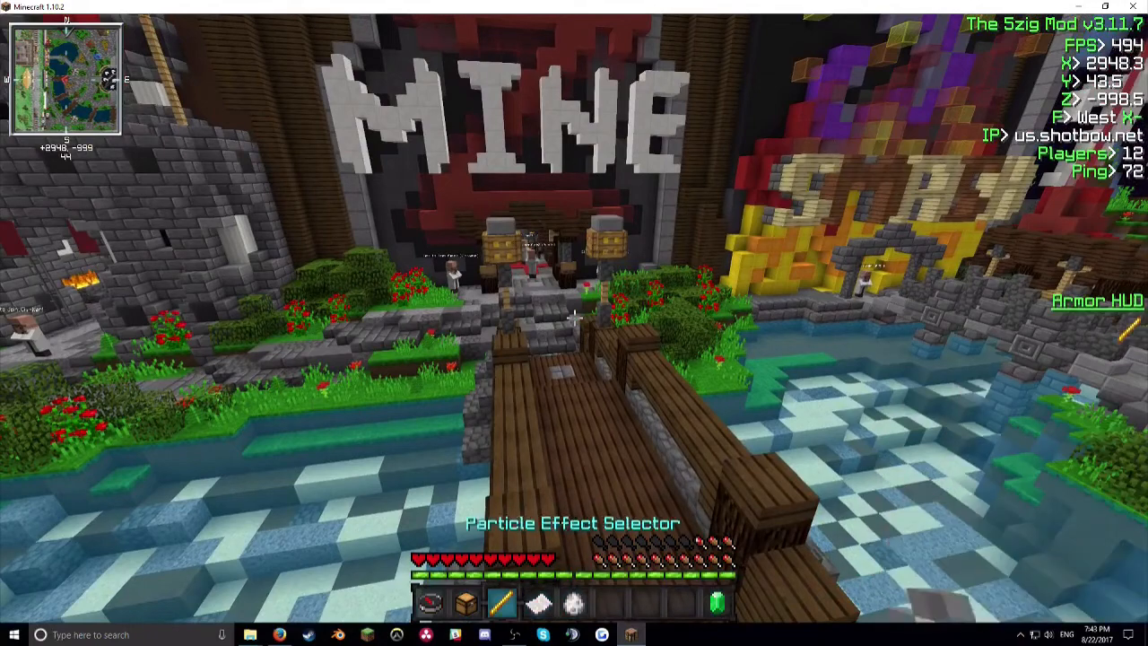
{"action": "key", "text": "3"}
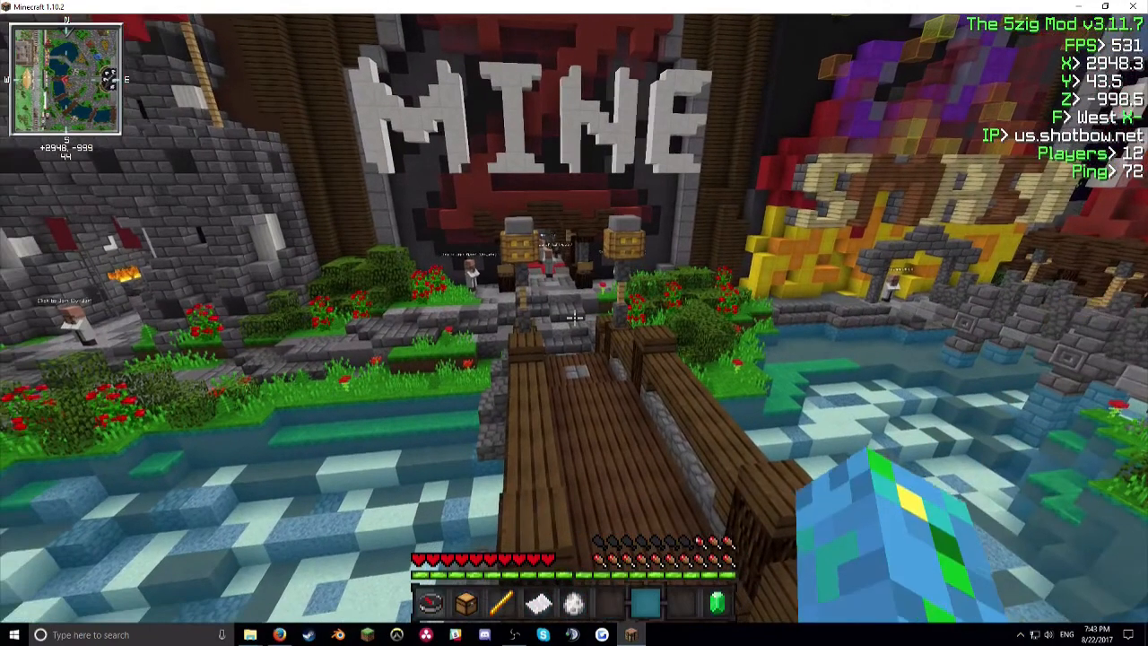
{"action": "key", "text": "4"}
View the 5zig Mod settings via Esc > Options and return to the game.
{"action": "key", "text": "Escape"}
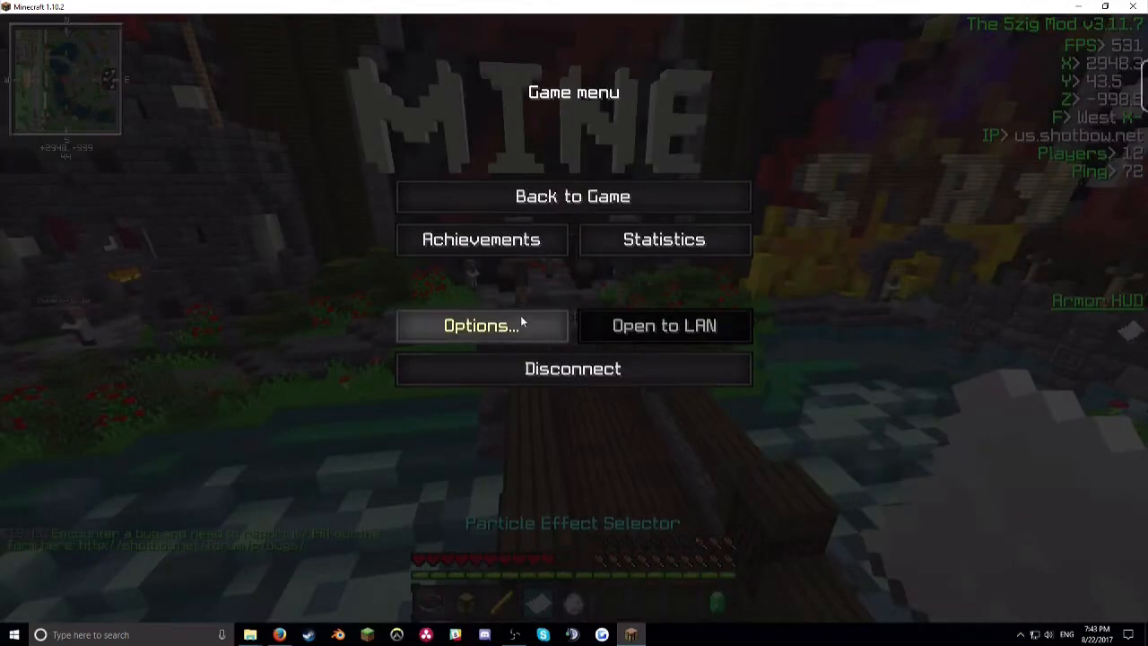
{"action": "left_click", "coordinate": [520, 318]}
{"action": "left_click", "coordinate": [487, 170]}
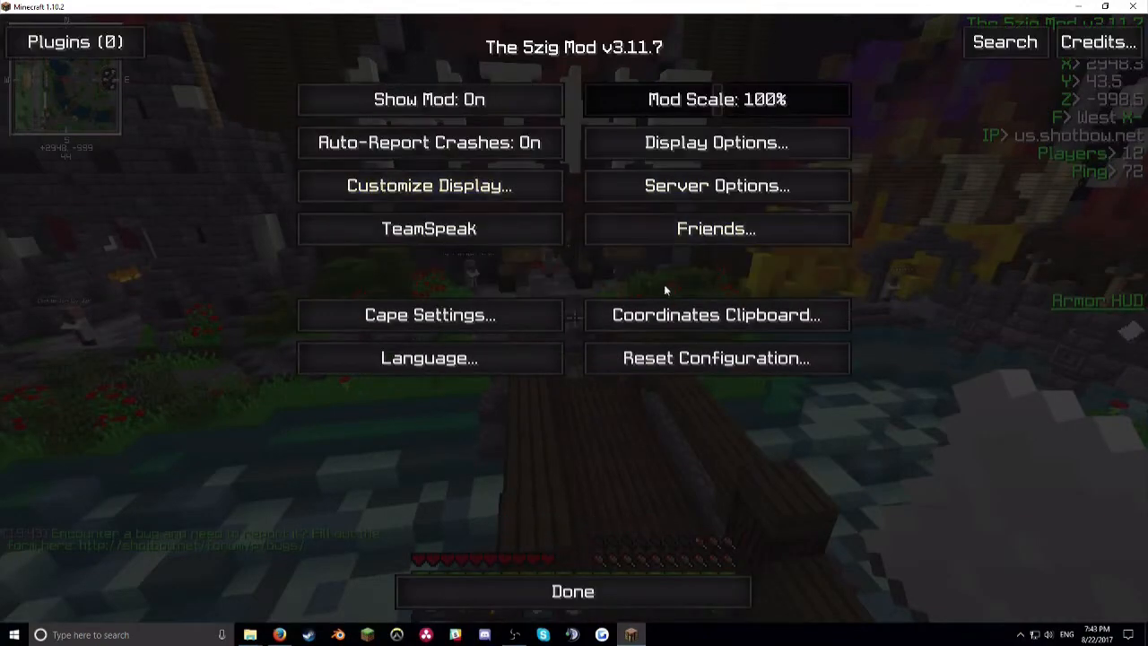
{"action": "key", "text": "Escape"}
{"action": "scroll", "coordinate": [574, 319], "scroll_direction": "up", "scroll_amount": 1}
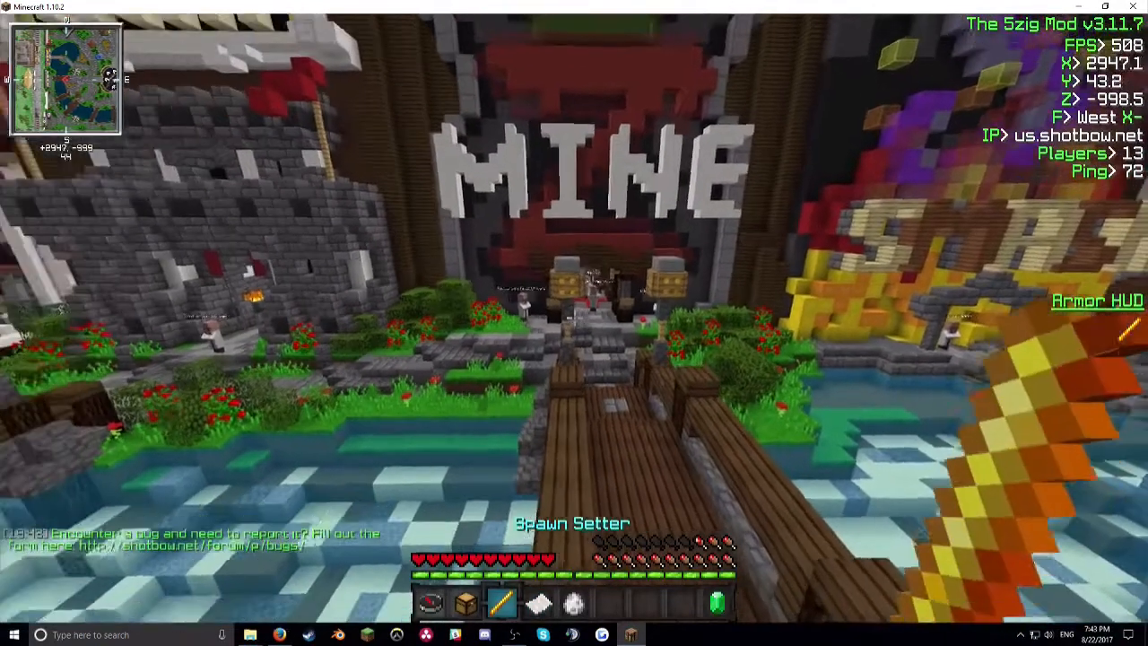
{"action": "scroll", "coordinate": [573, 318], "scroll_direction": "up", "scroll_amount": 2}
{"action": "right_click", "coordinate": [574, 318]}
{"action": "key", "text": "Escape"}
{"action": "scroll", "coordinate": [574, 317], "scroll_direction": "up", "scroll_amount": 1}
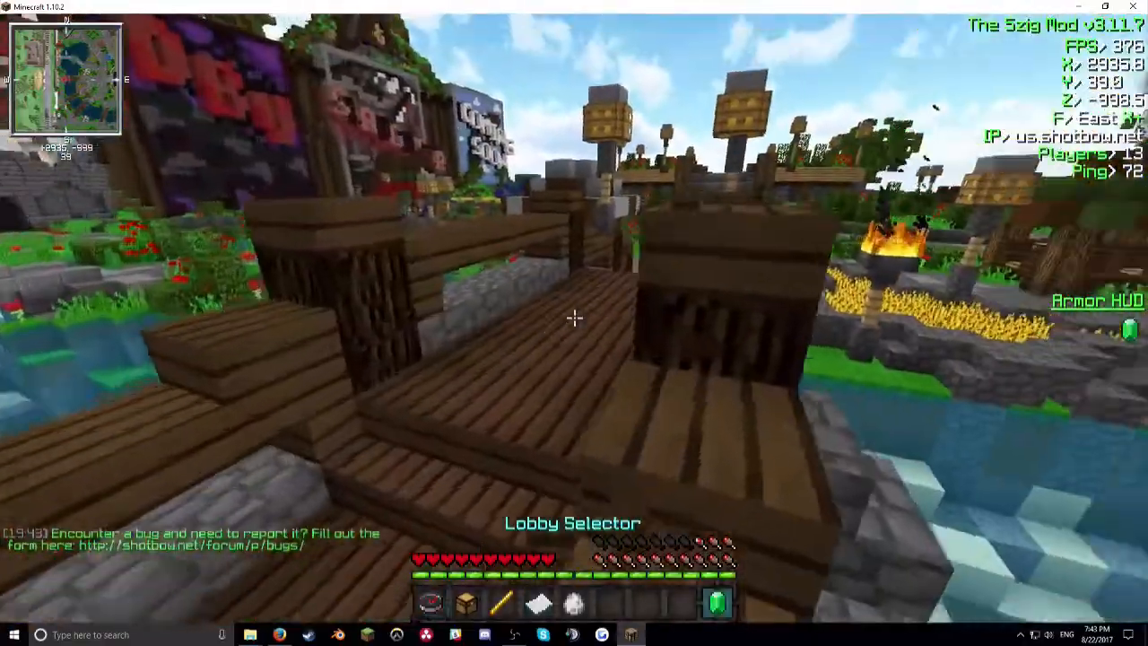
{"action": "key", "text": "Escape"}
{"action": "left_click", "coordinate": [520, 321]}
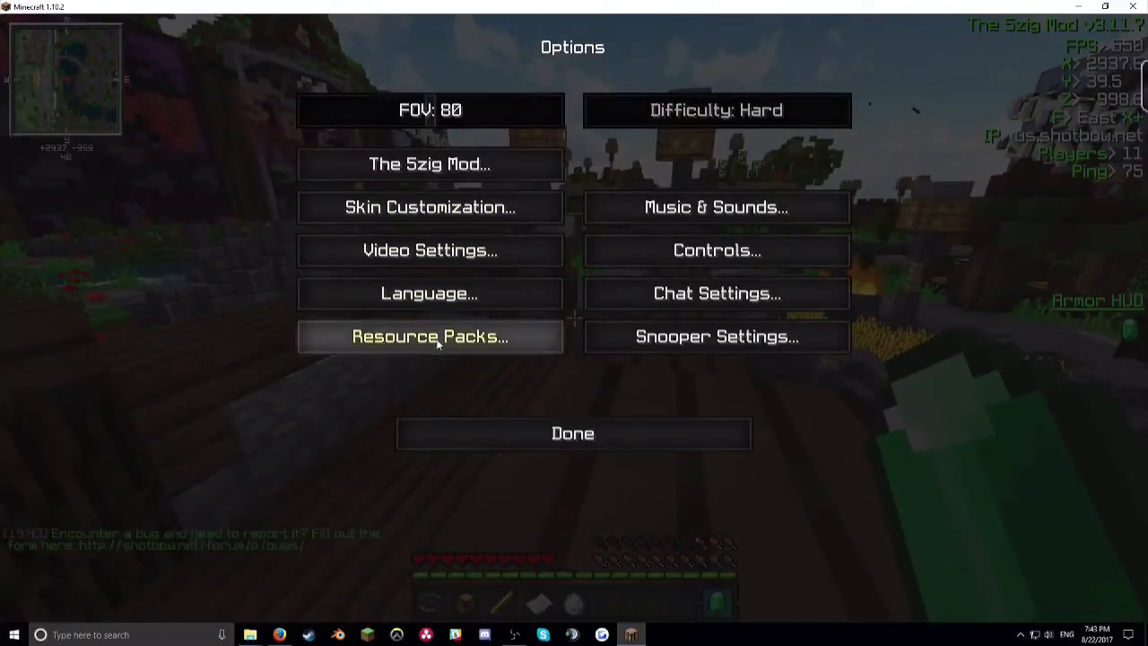
{"action": "left_click", "coordinate": [469, 345]}
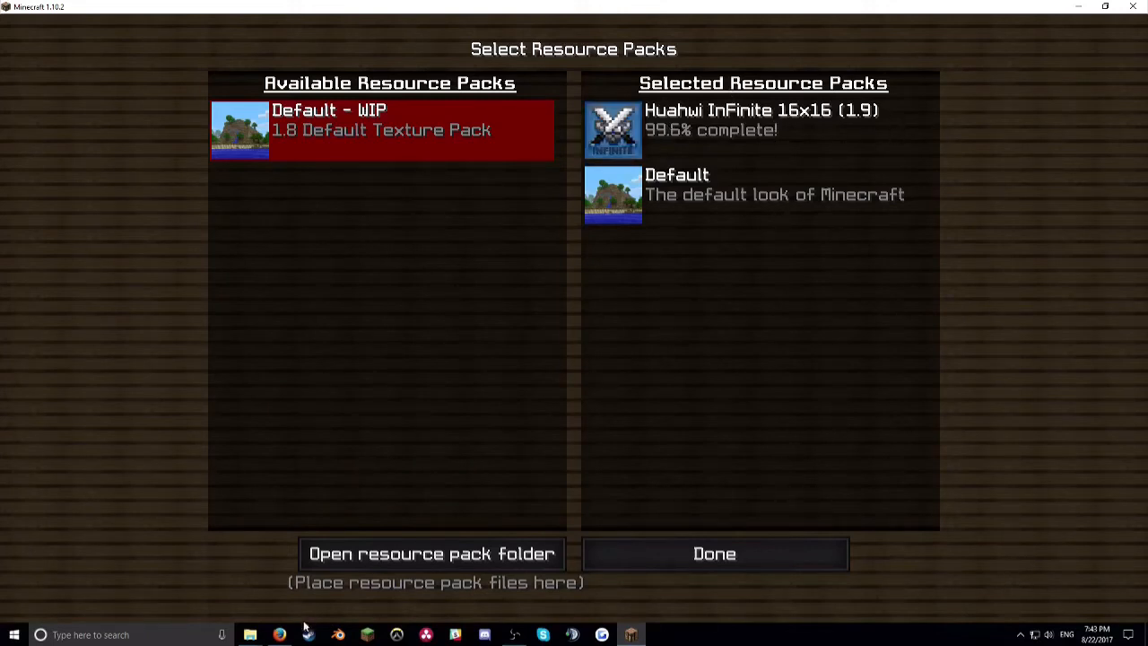
Close the resource pack screen and options, then start walking through the lobby.
{"action": "left_click", "coordinate": [696, 549]}
{"action": "key", "text": "Escape"}
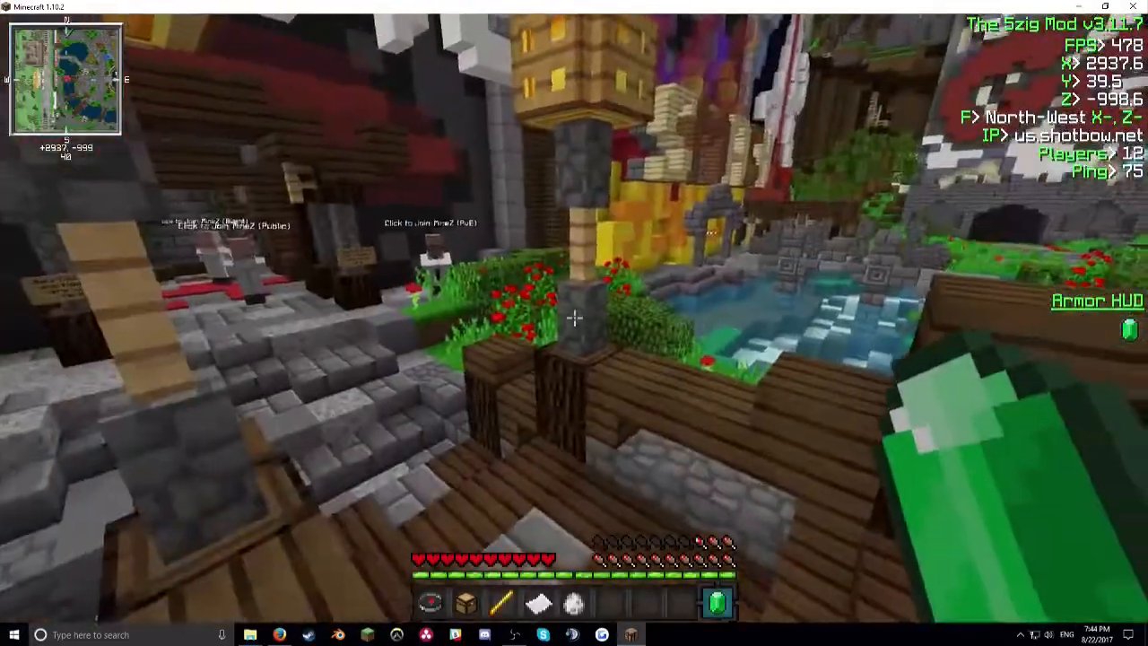
{"action": "key", "text": "w"}
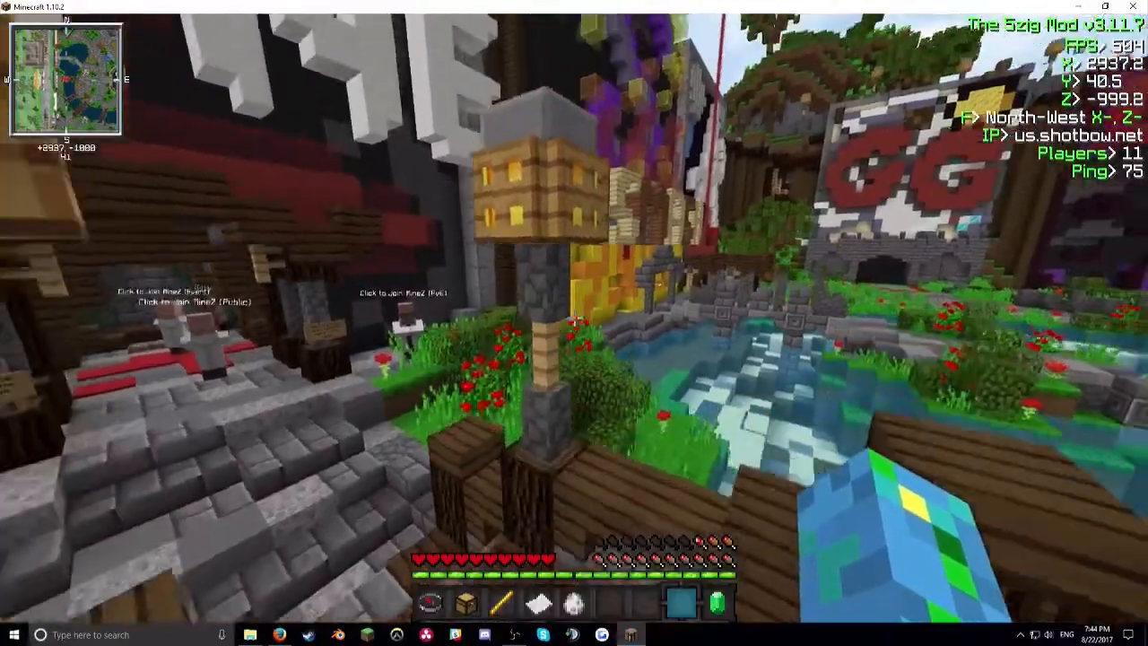
{"action": "key", "text": "space"}
Fly up toward the courtyard, climb along the wall and look east over it.
{"action": "key", "text": "w"}
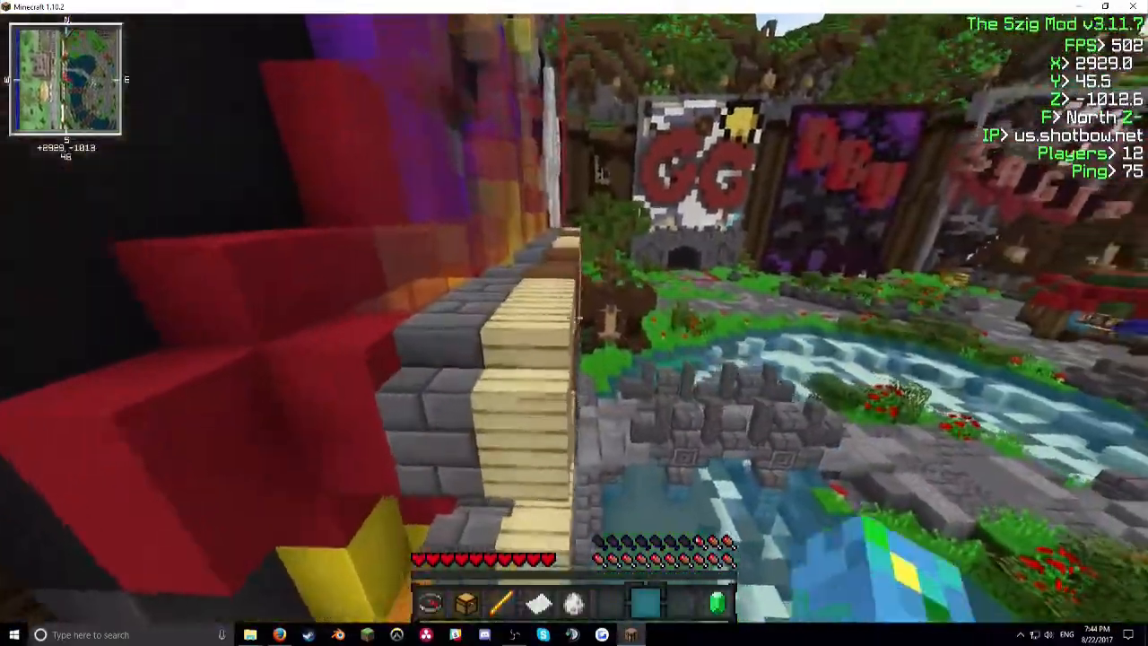
{"action": "key", "text": "w"}
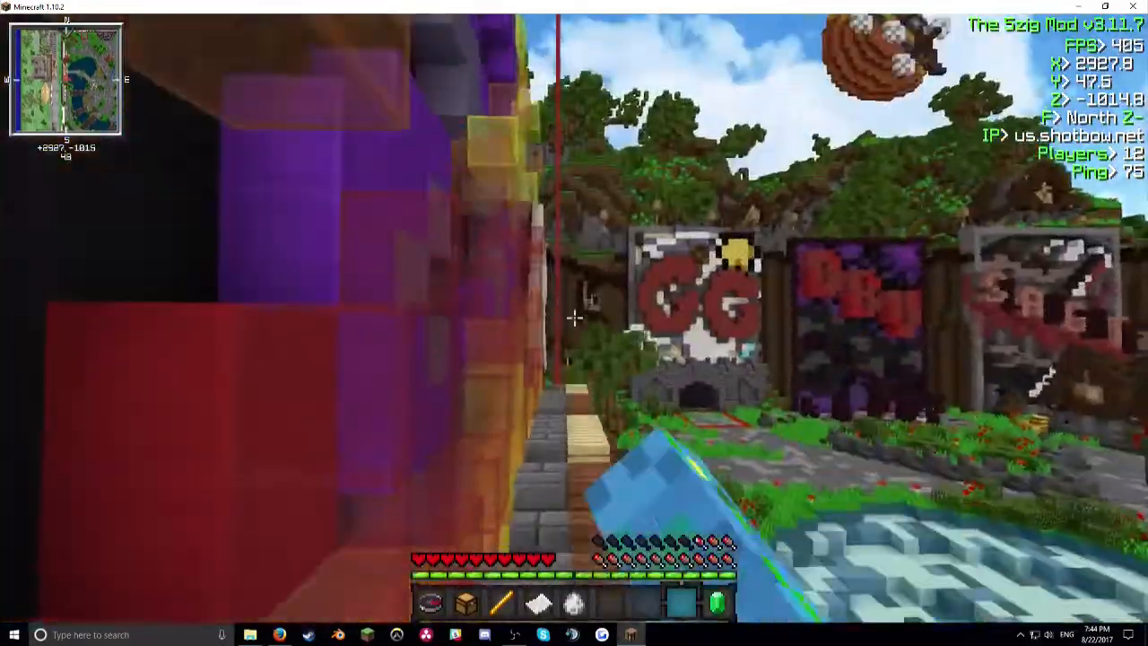
{"action": "key", "text": "w"}
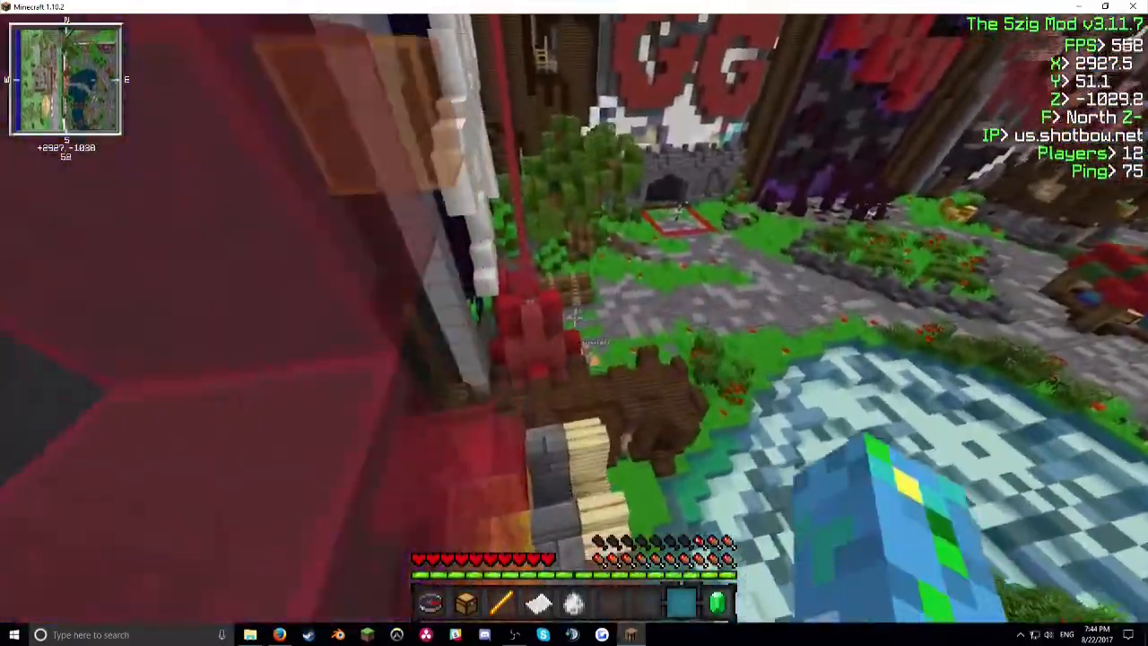
{"action": "key", "text": "w"}
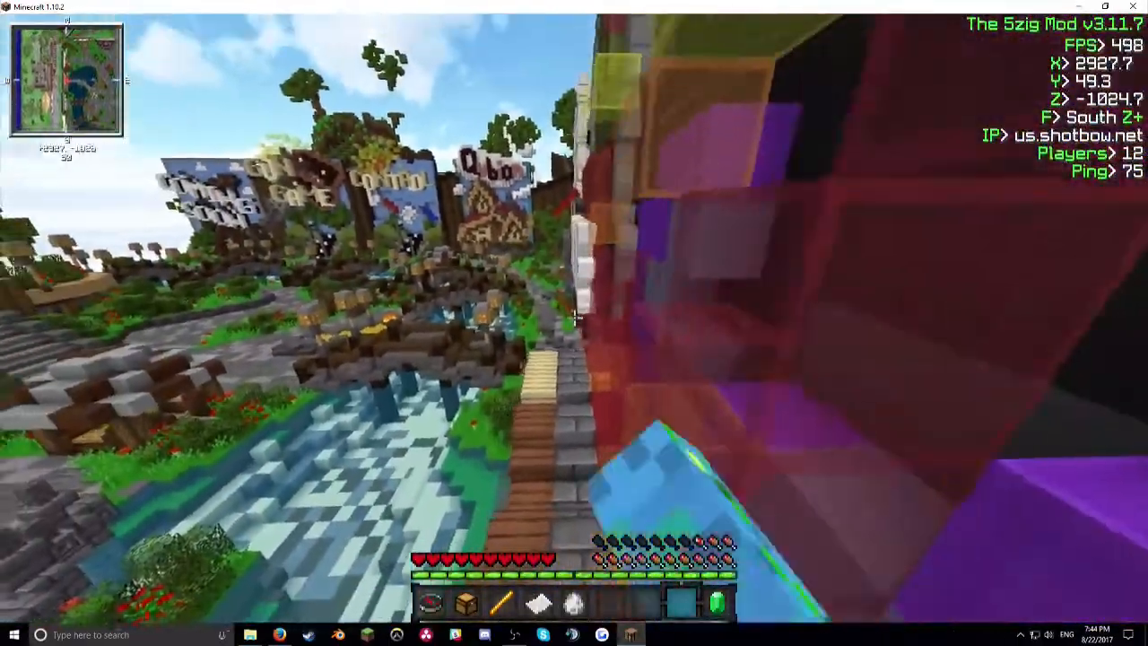
{"action": "key", "text": "w"}
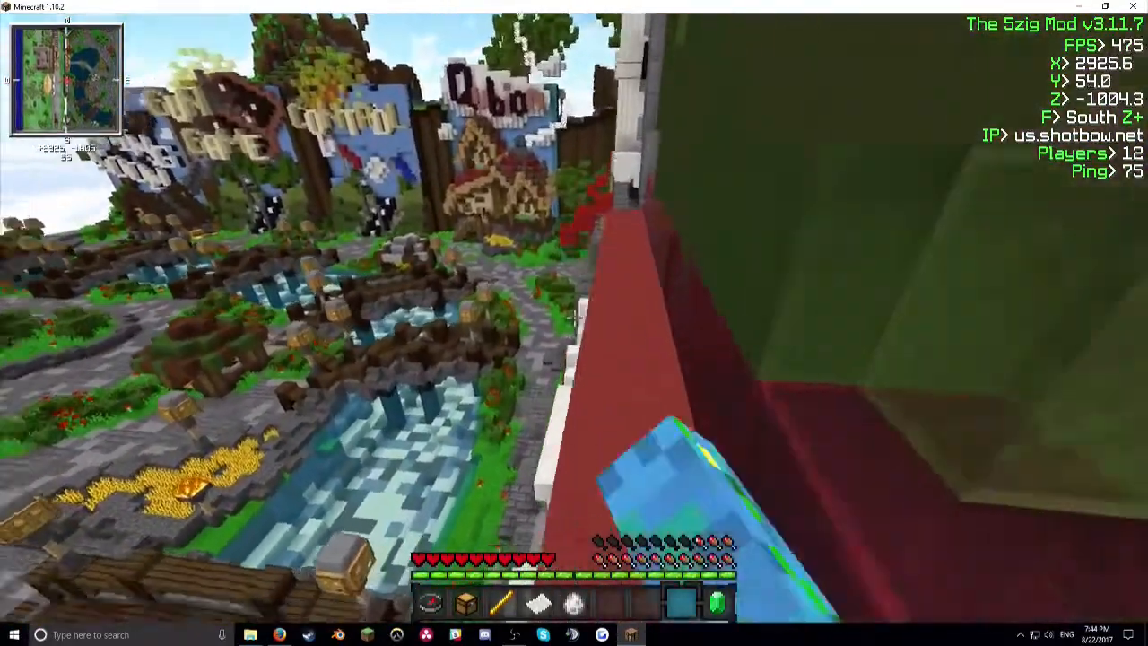
{"action": "scroll", "coordinate": [574, 323], "scroll_direction": "up", "scroll_amount": 1}
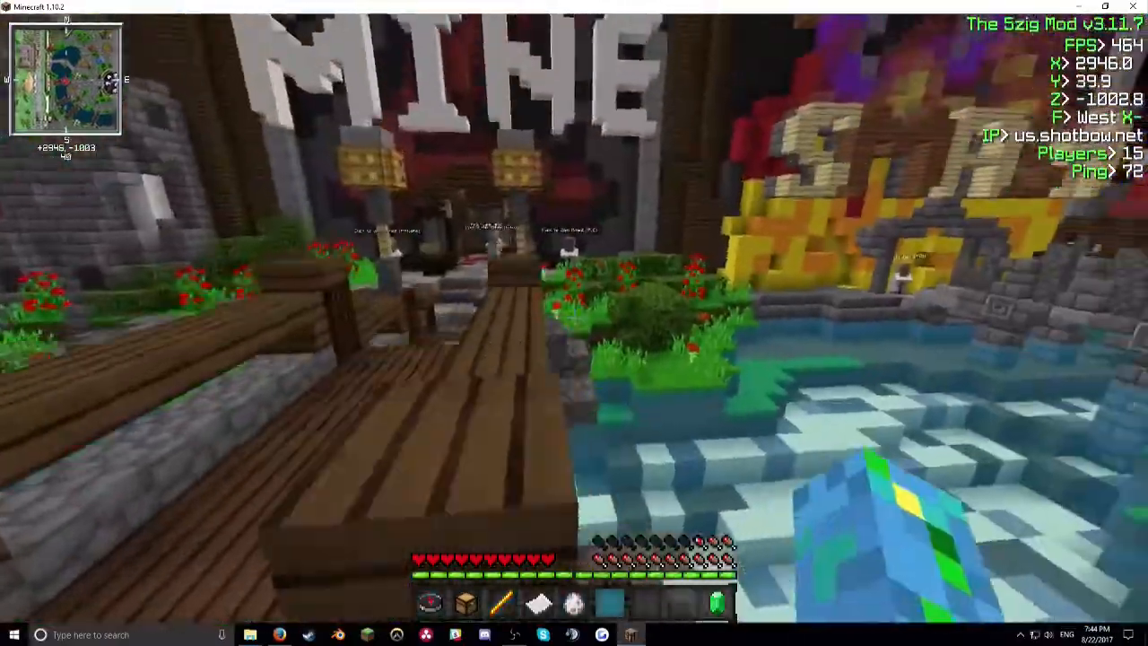
{"action": "scroll", "coordinate": [574, 323], "scroll_direction": "up", "scroll_amount": 1}
{"action": "scroll", "coordinate": [574, 323], "scroll_direction": "up", "scroll_amount": 1}
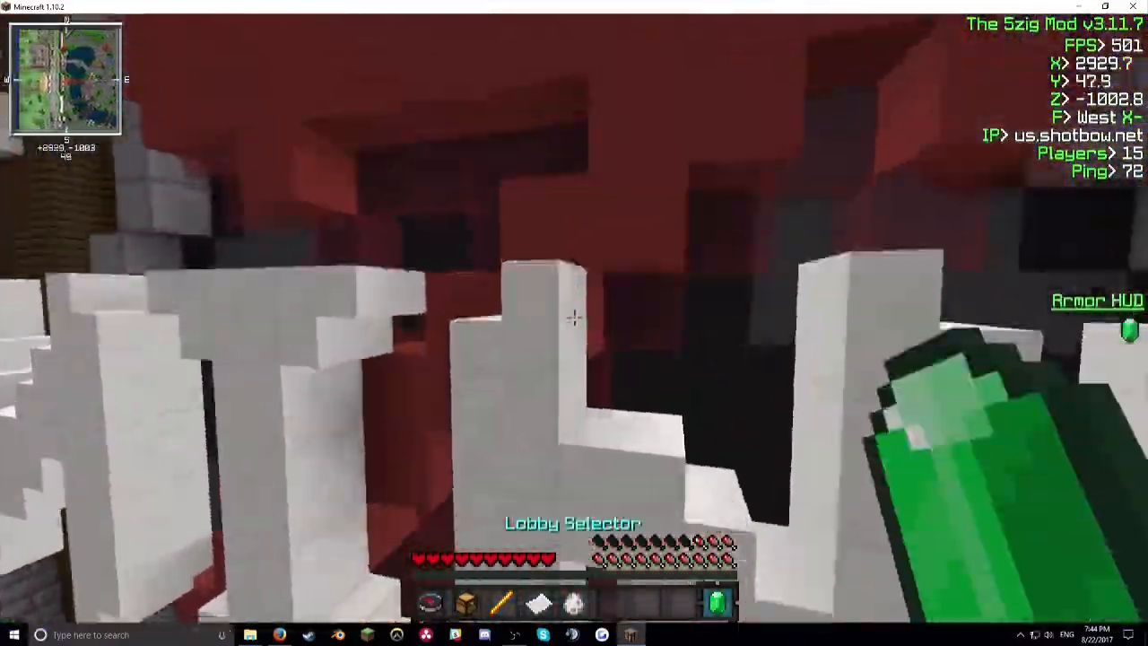
{"action": "scroll", "coordinate": [574, 323], "scroll_direction": "up", "scroll_amount": 4}
{"action": "scroll", "coordinate": [574, 323], "scroll_direction": "up", "scroll_amount": 1}
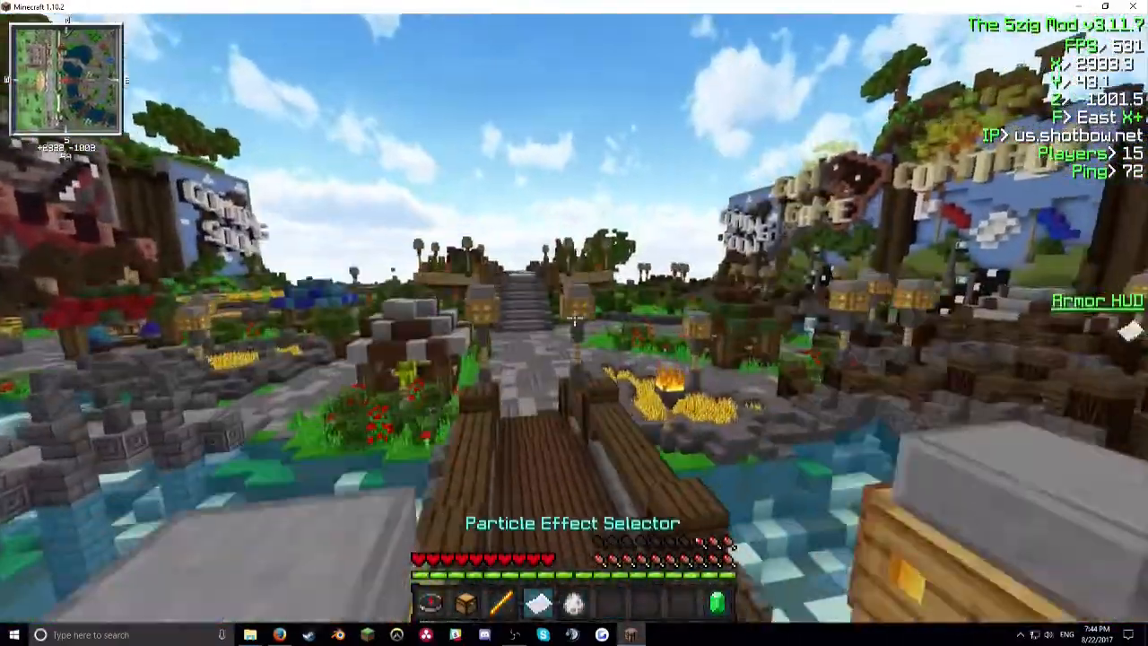
{"action": "scroll", "coordinate": [574, 322], "scroll_direction": "up", "scroll_amount": 1}
{"action": "scroll", "coordinate": [574, 323], "scroll_direction": "up", "scroll_amount": 2}
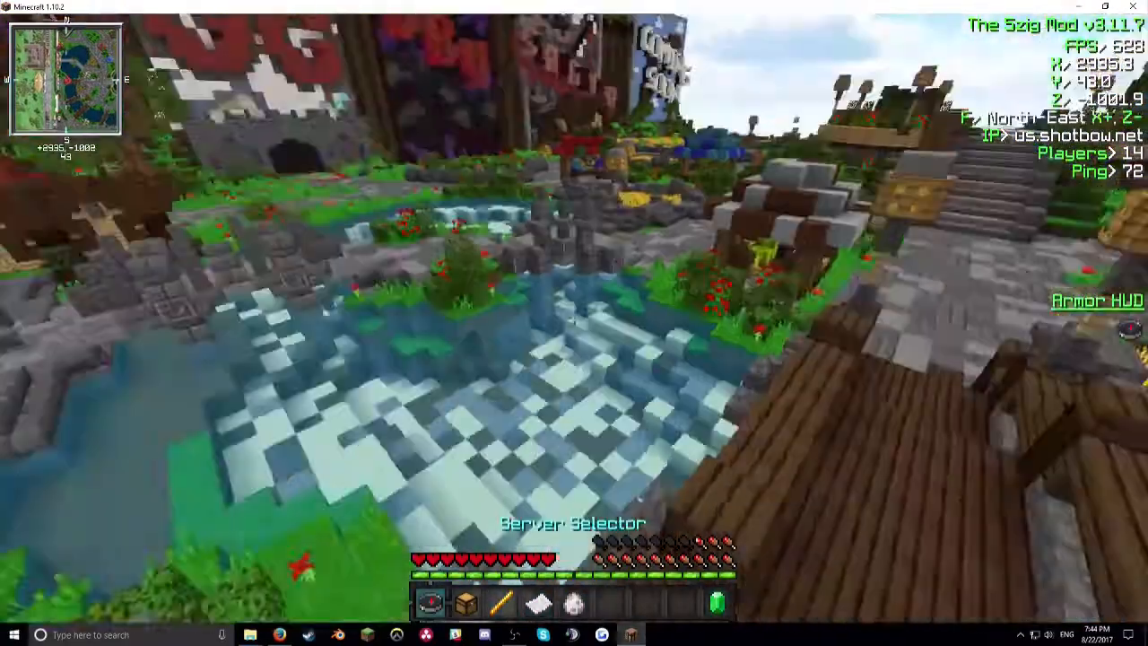
{"action": "scroll", "coordinate": [573, 322], "scroll_direction": "down", "scroll_amount": 2}
Pause the game and browse .minecraft > resourcepacks > Huahwi Infinite 16x16 (1.9) > assets > minecraft.
{"action": "key", "text": "Escape"}
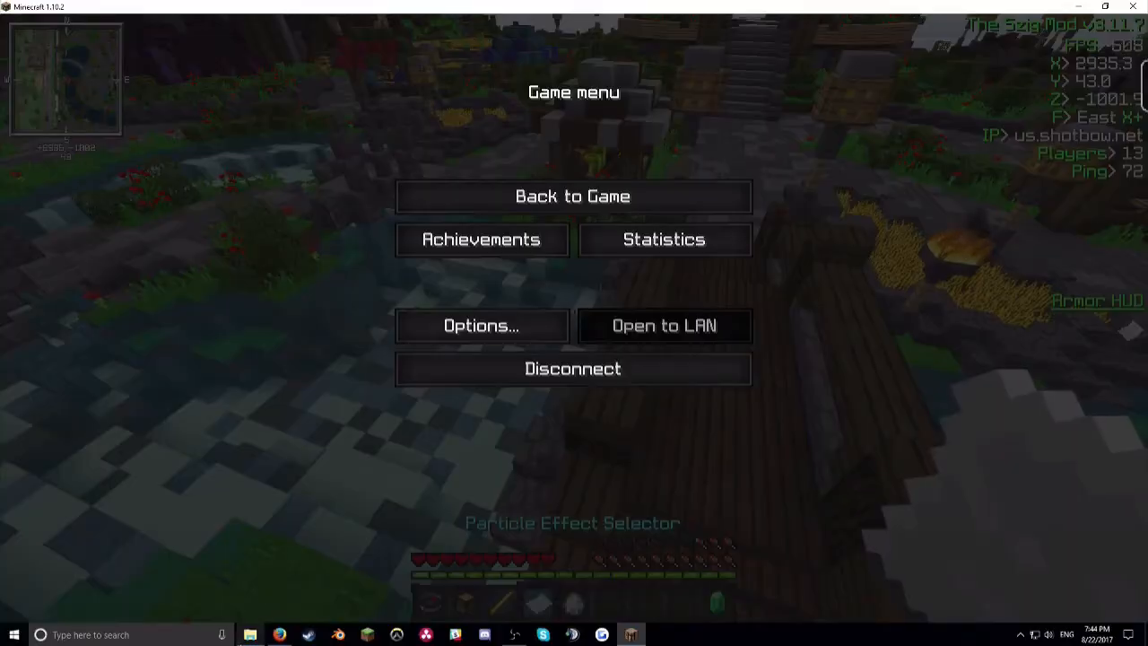
{"action": "left_click", "coordinate": [192, 583]}
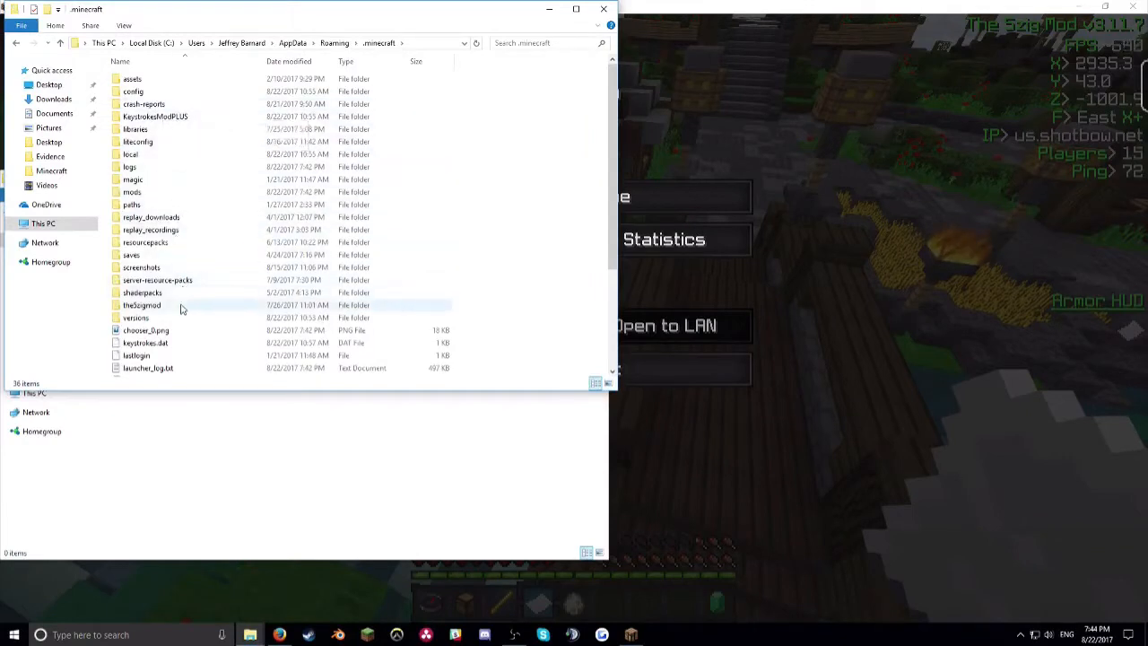
{"action": "double_click", "coordinate": [159, 243]}
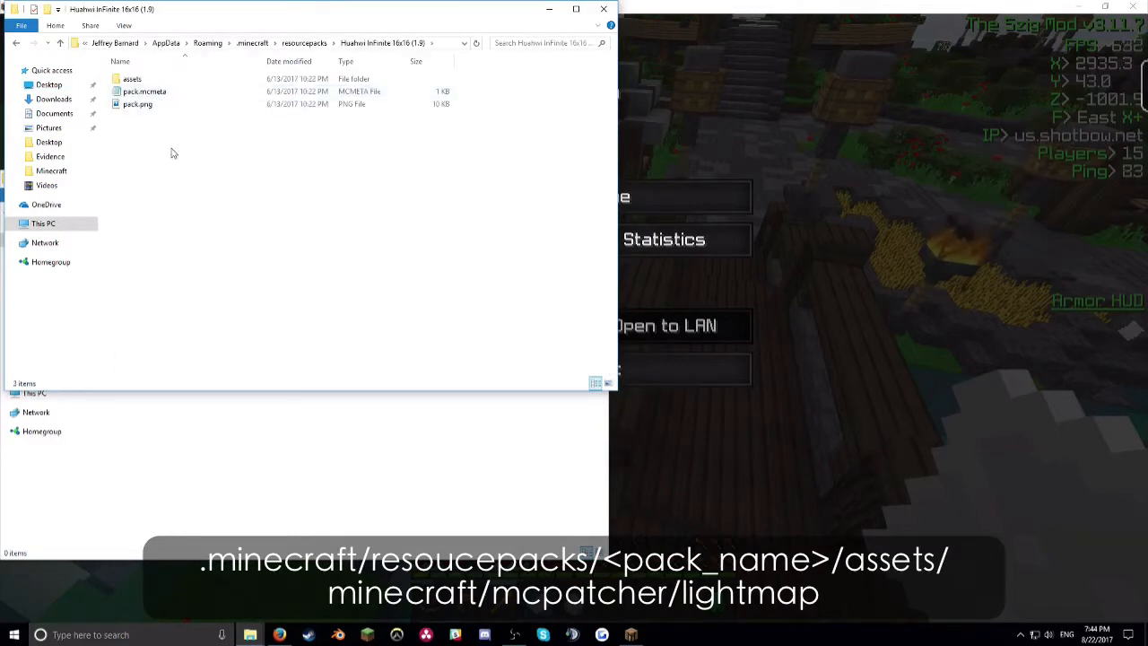
{"action": "double_click", "coordinate": [135, 79]}
{"action": "double_click", "coordinate": [164, 80]}
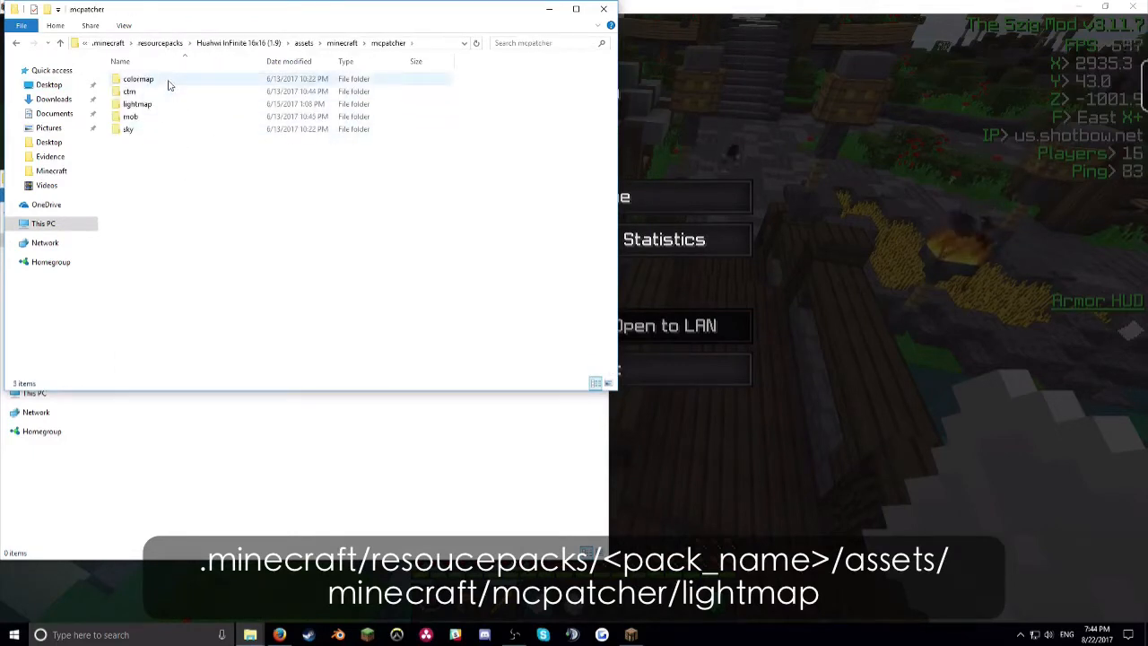
Reach the mcpatcher lightmap folder showing world0, world1 and world2, window moved mid-screen.
{"action": "double_click", "coordinate": [144, 79]}
{"action": "left_click", "coordinate": [15, 43]}
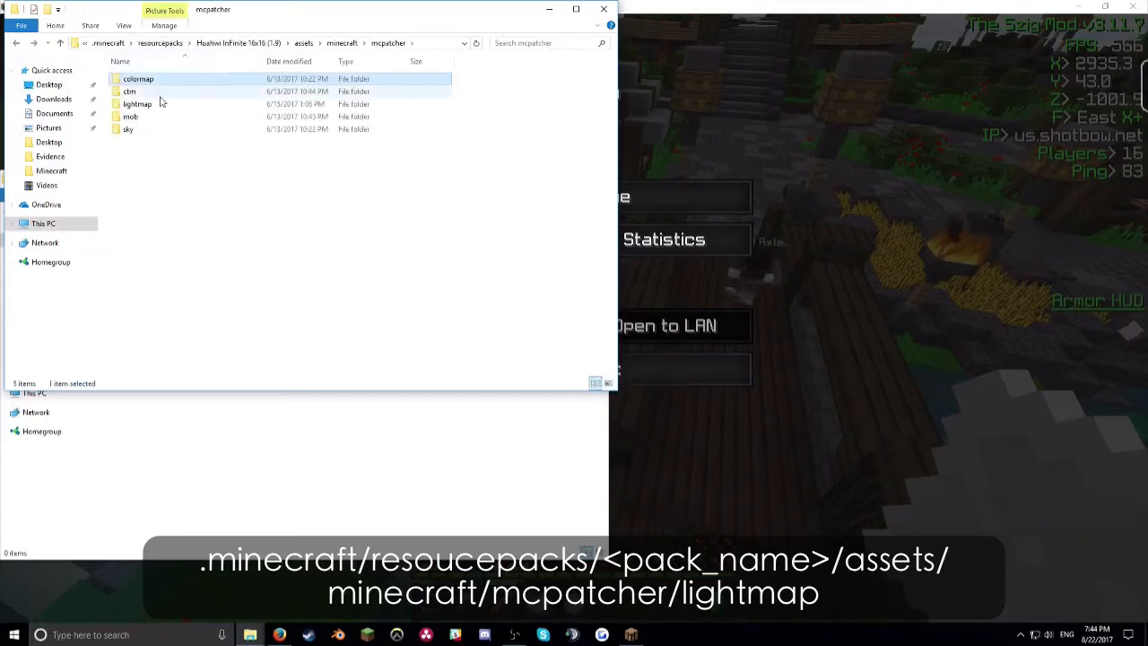
{"action": "double_click", "coordinate": [157, 104]}
{"action": "left_click_drag", "start_coordinate": [423, 10], "coordinate": [681, 87]}
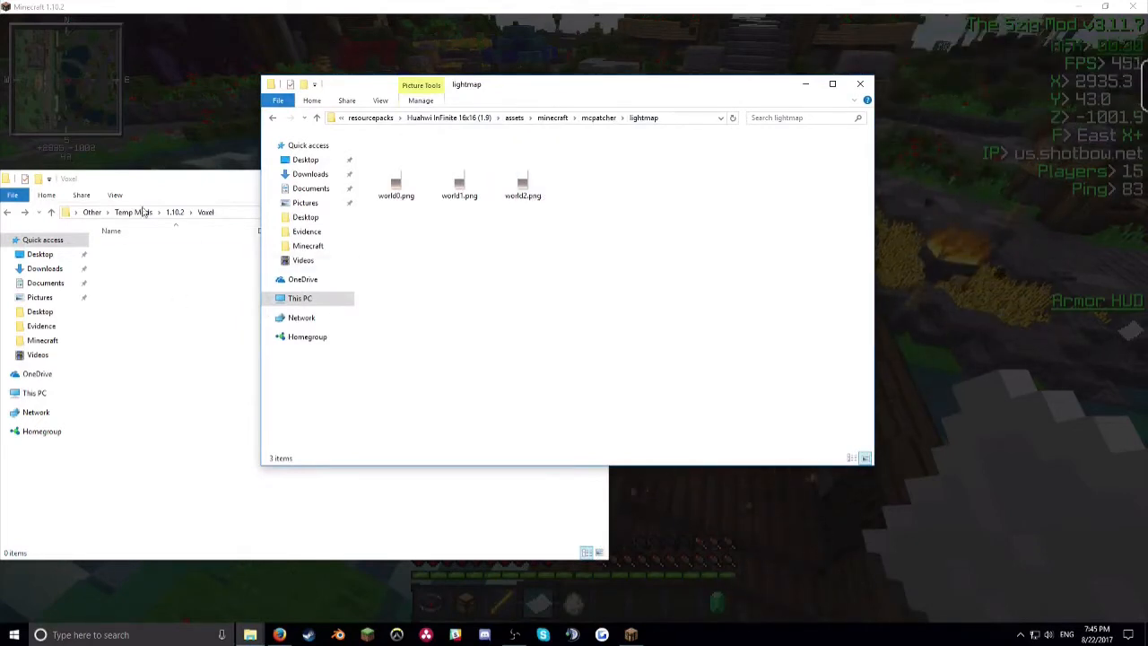
Select the three world lightmap images from the Temp Mods folder and dismiss the preview.
{"action": "left_click", "coordinate": [220, 464]}
{"action": "left_click", "coordinate": [410, 249]}
{"action": "left_click_drag", "start_coordinate": [409, 255], "coordinate": [556, 166]}
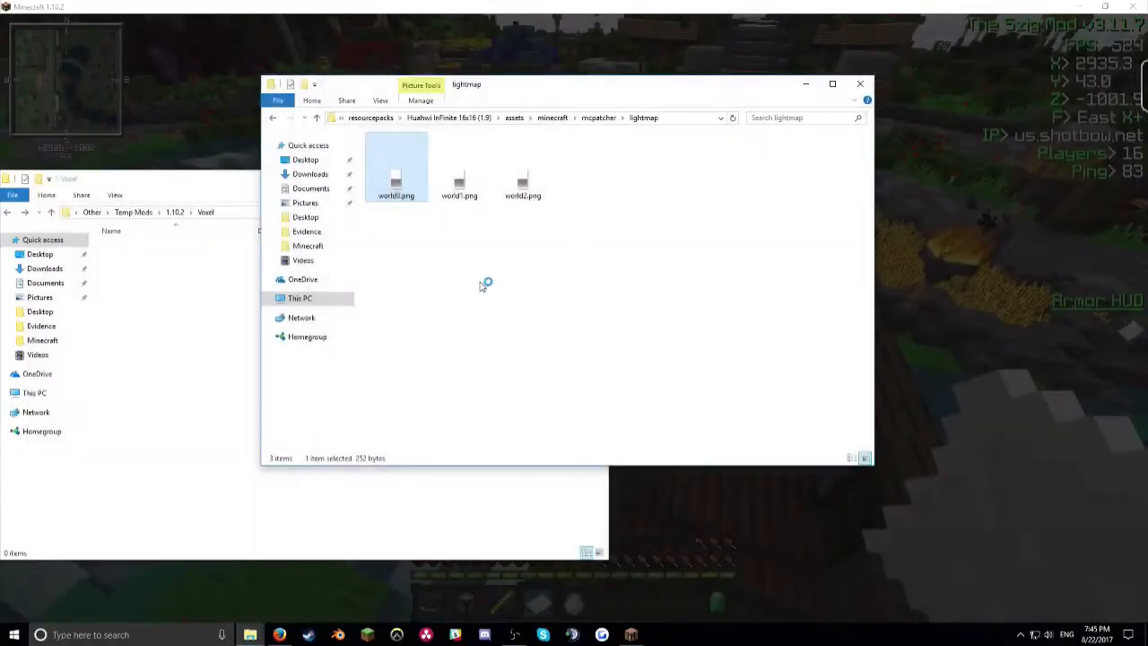
{"action": "left_click", "coordinate": [485, 284]}
{"action": "left_click", "coordinate": [167, 305]}
Select world0, world1 and world2 images again in the lightmap folder to replace the originals.
{"action": "left_click", "coordinate": [718, 234]}
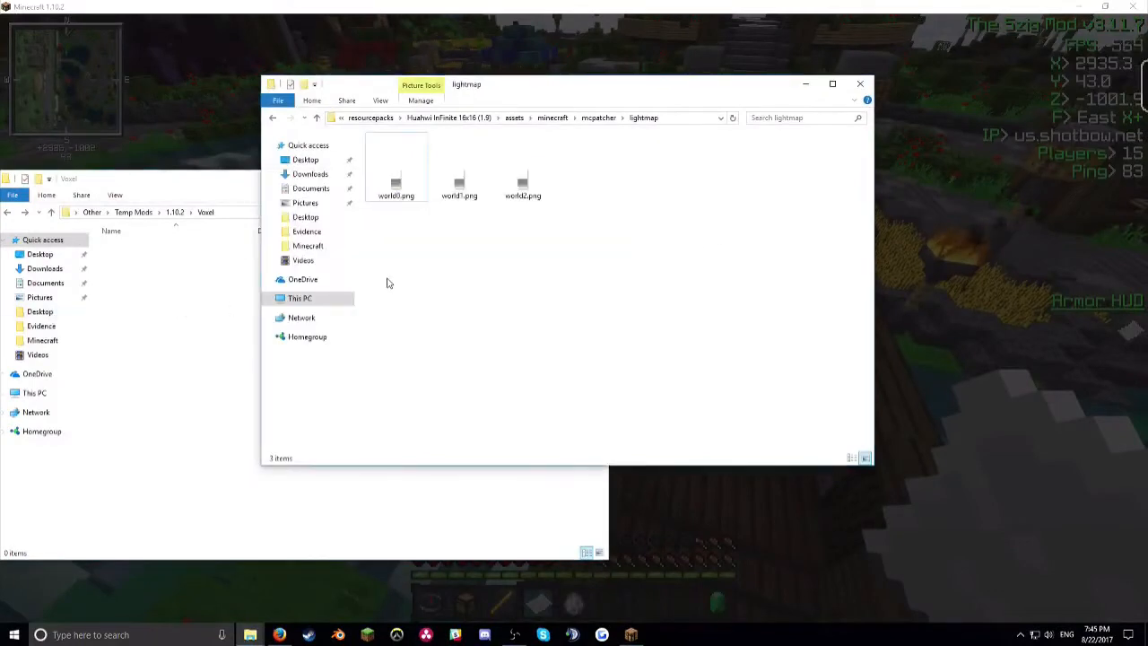
{"action": "left_click_drag", "start_coordinate": [388, 284], "coordinate": [650, 134]}
{"action": "left_click_drag", "start_coordinate": [391, 256], "coordinate": [420, 194]}
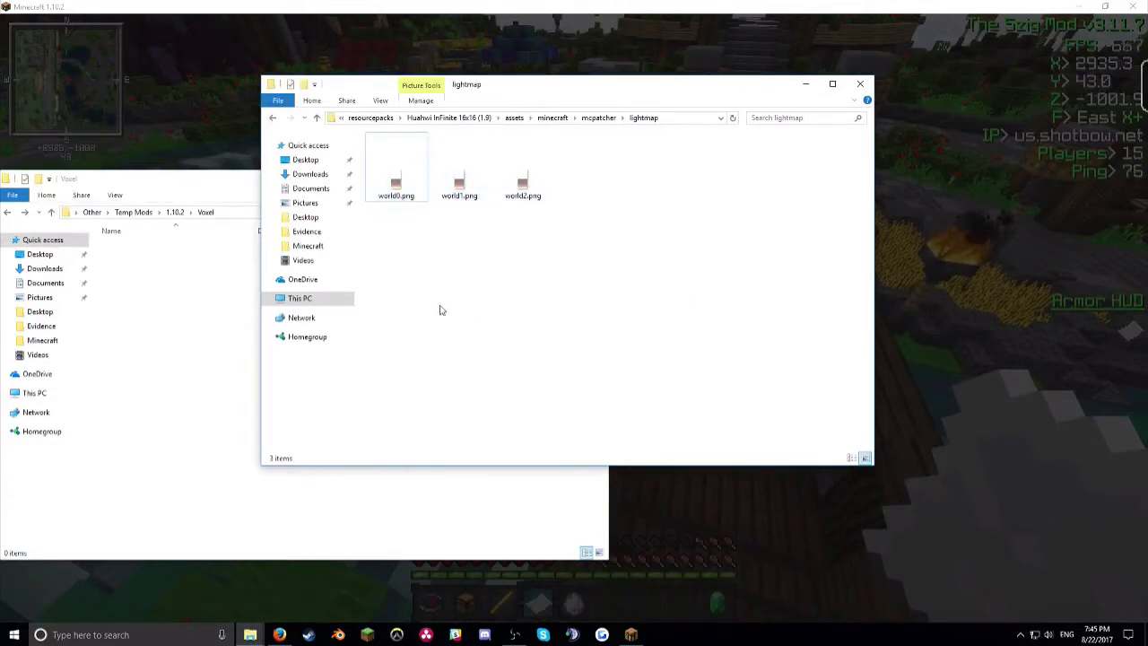
{"action": "left_click_drag", "start_coordinate": [439, 310], "coordinate": [546, 212]}
{"action": "mouse_move", "coordinate": [576, 310]}
{"action": "left_mouse_down"}
{"action": "mouse_move", "coordinate": [420, 168]}
{"action": "mouse_move", "coordinate": [582, 286]}
{"action": "left_mouse_up"}
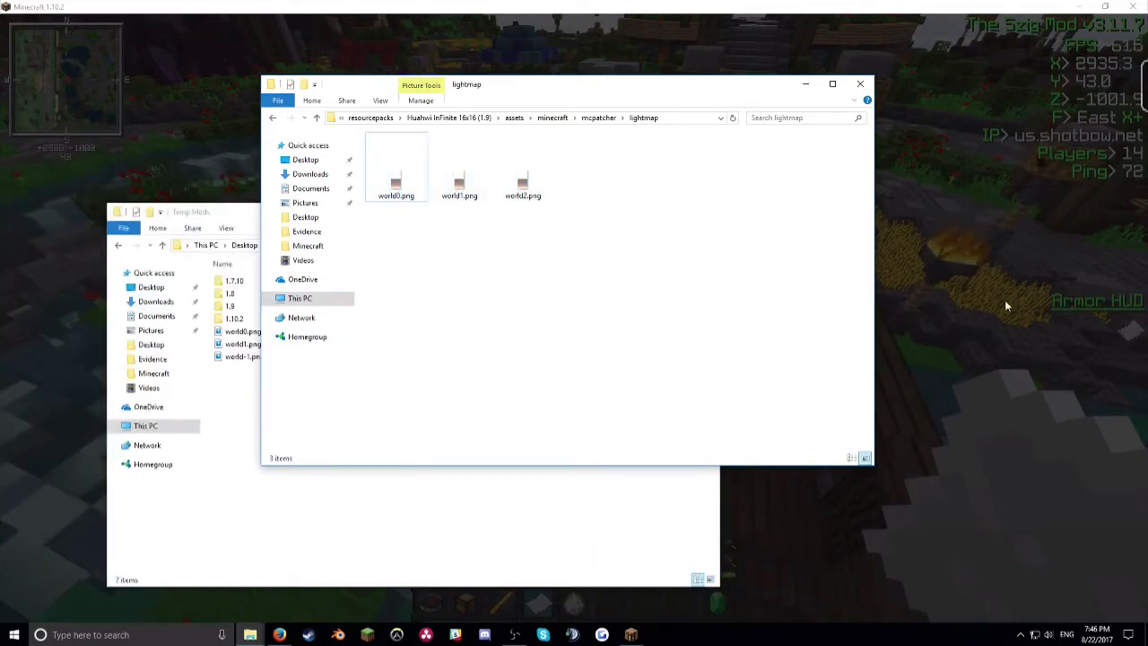
Return to Minecraft and reach Options > Video Settings > Shaders to view KUDA, SEUS and Sildurs packs.
{"action": "left_click", "coordinate": [1004, 299]}
{"action": "key", "text": "Escape"}
{"action": "left_click", "coordinate": [502, 324]}
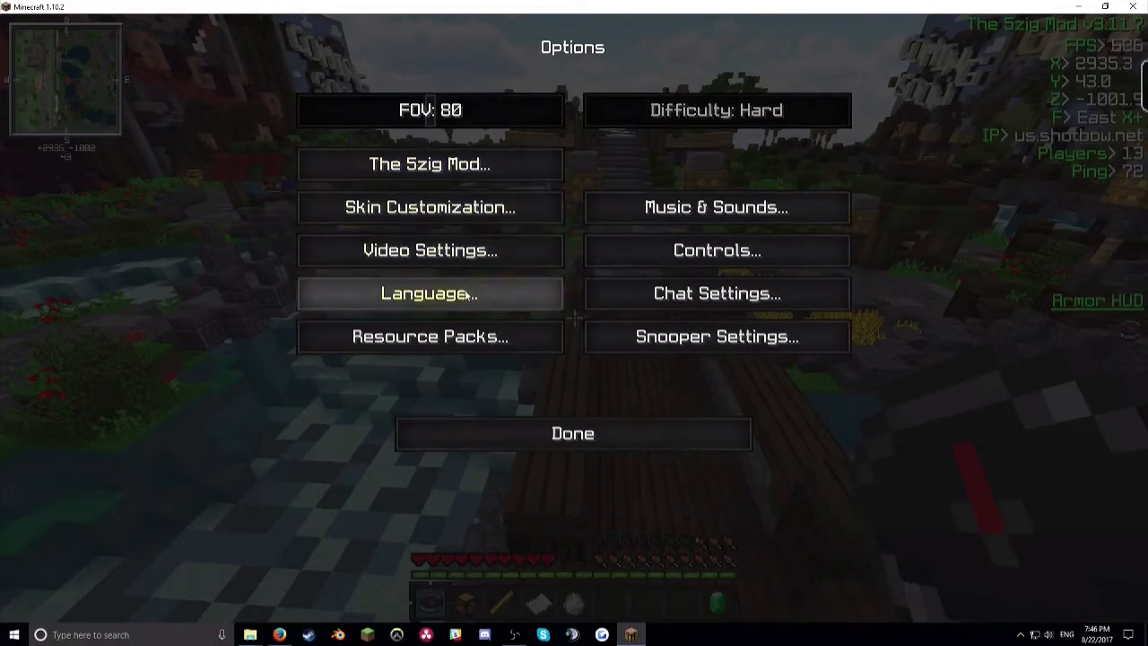
{"action": "left_click", "coordinate": [465, 251]}
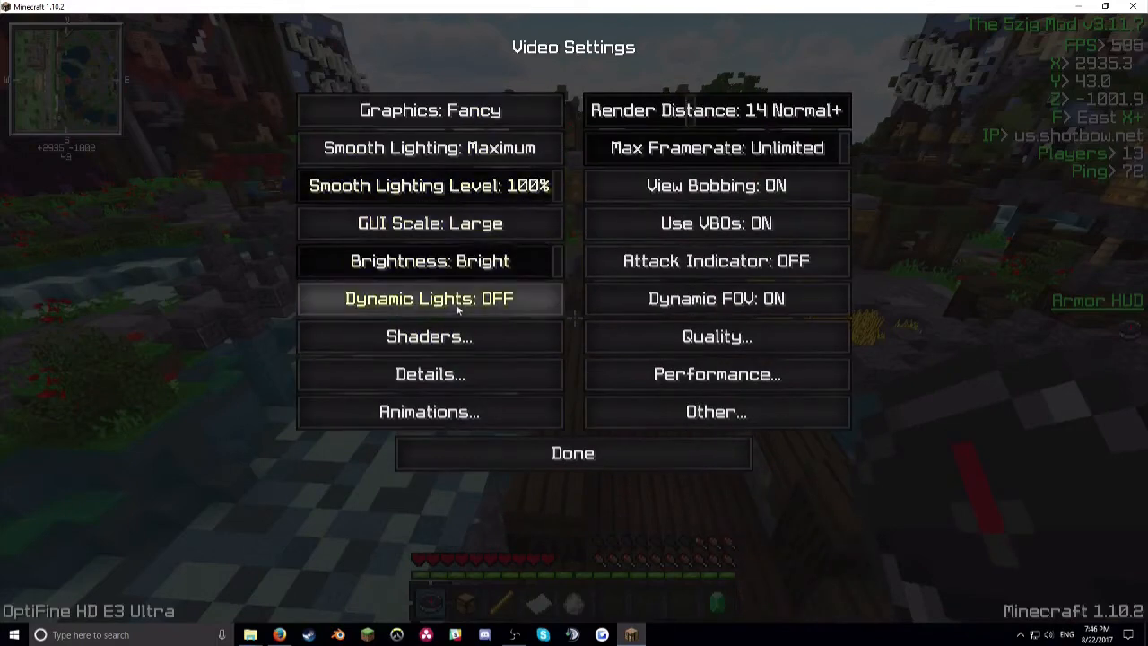
{"action": "left_click", "coordinate": [460, 341]}
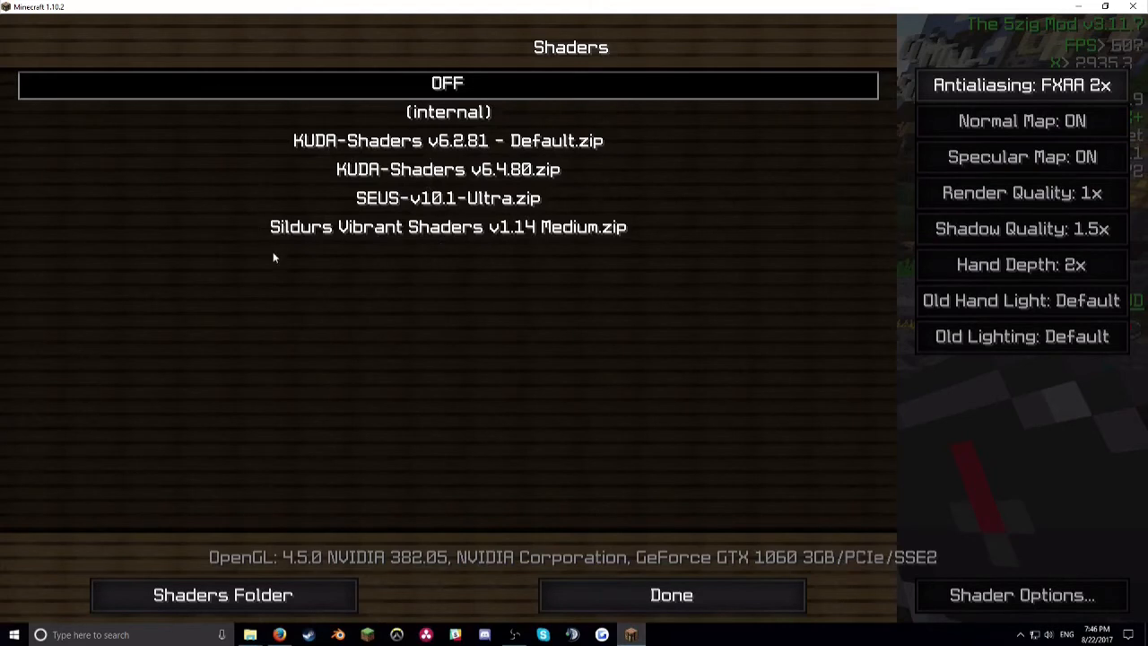
{"action": "key", "text": "Escape"}
{"action": "scroll", "coordinate": [574, 323], "scroll_direction": "down", "scroll_amount": 1}
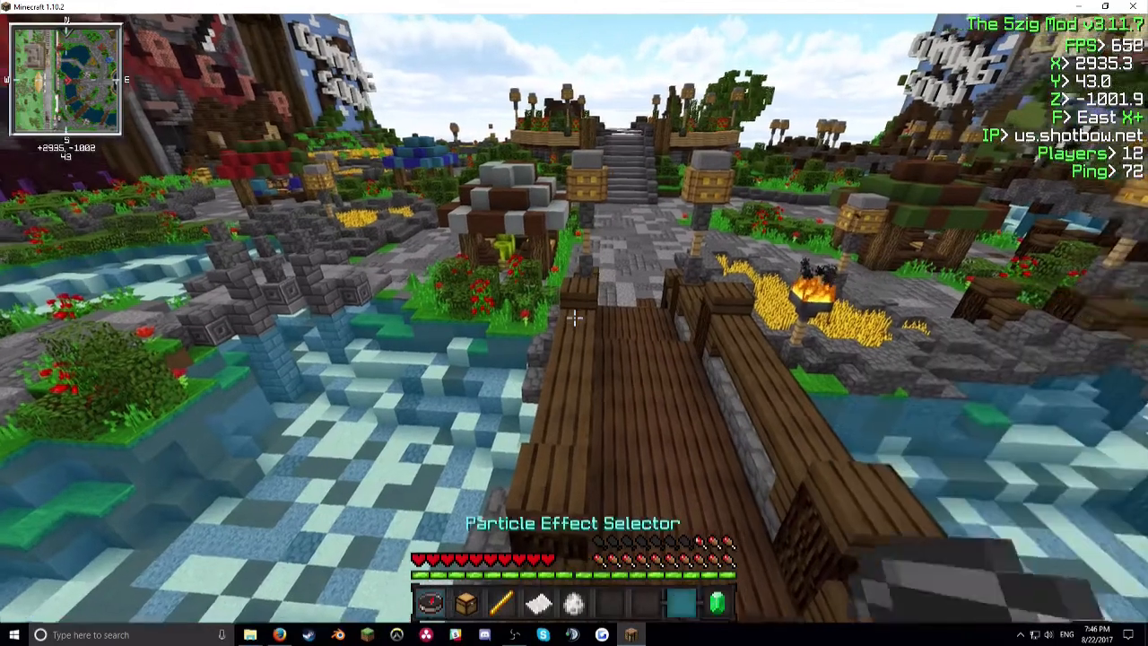
{"action": "scroll", "coordinate": [574, 323], "scroll_direction": "down", "scroll_amount": 1}
{"action": "scroll", "coordinate": [574, 323], "scroll_direction": "down", "scroll_amount": 1}
{"action": "key", "text": "Tab"}
{"action": "scroll", "coordinate": [574, 316], "scroll_direction": "down", "scroll_amount": 2}
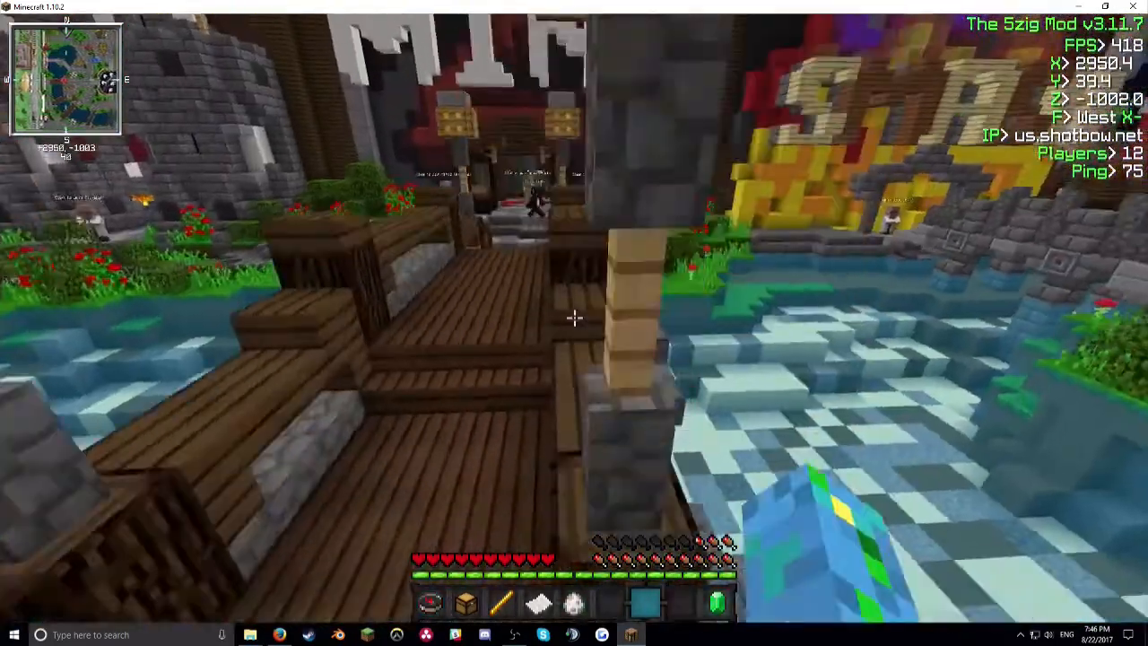
{"action": "key", "text": "w"}
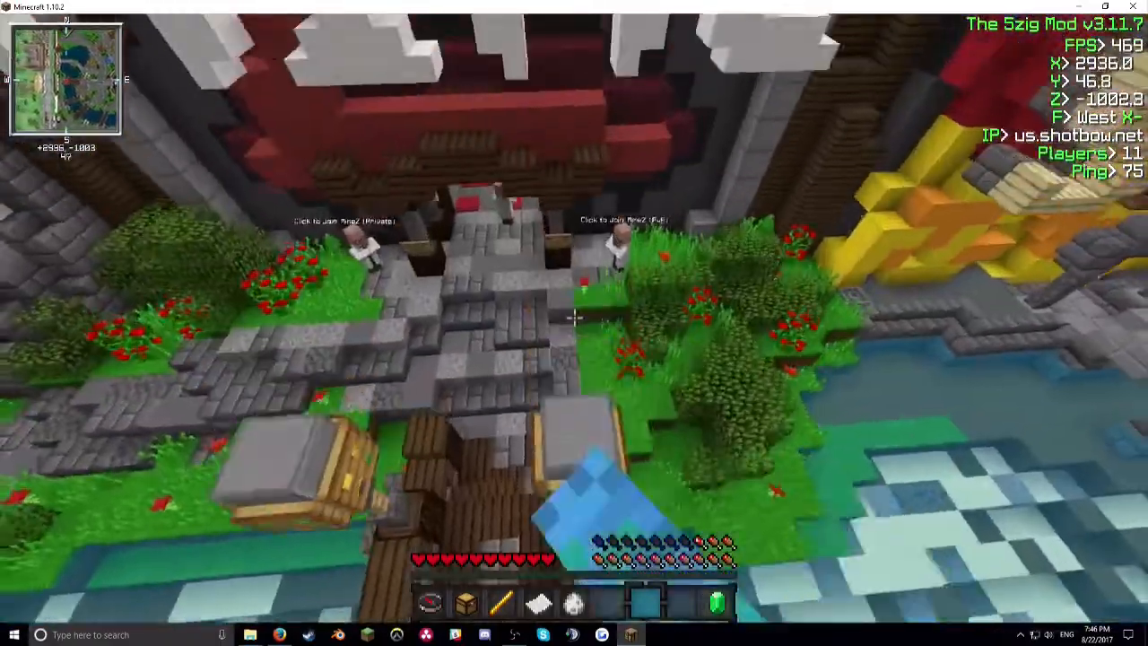
{"action": "key", "text": "w"}
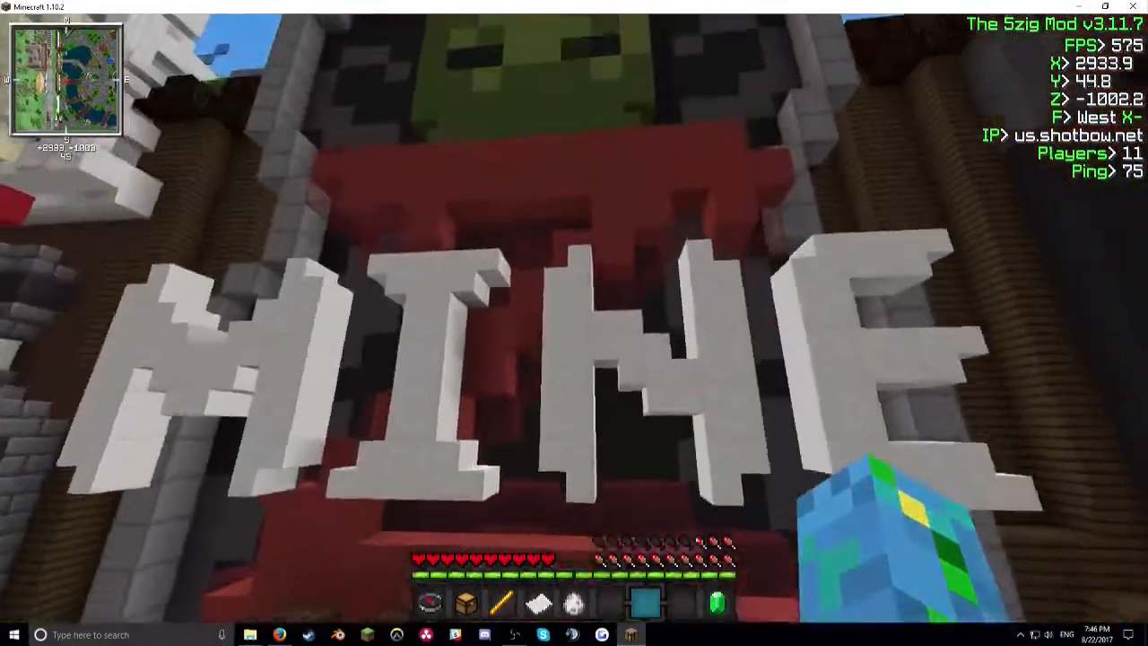
{"action": "key", "text": "space"}
{"action": "key", "text": "w"}
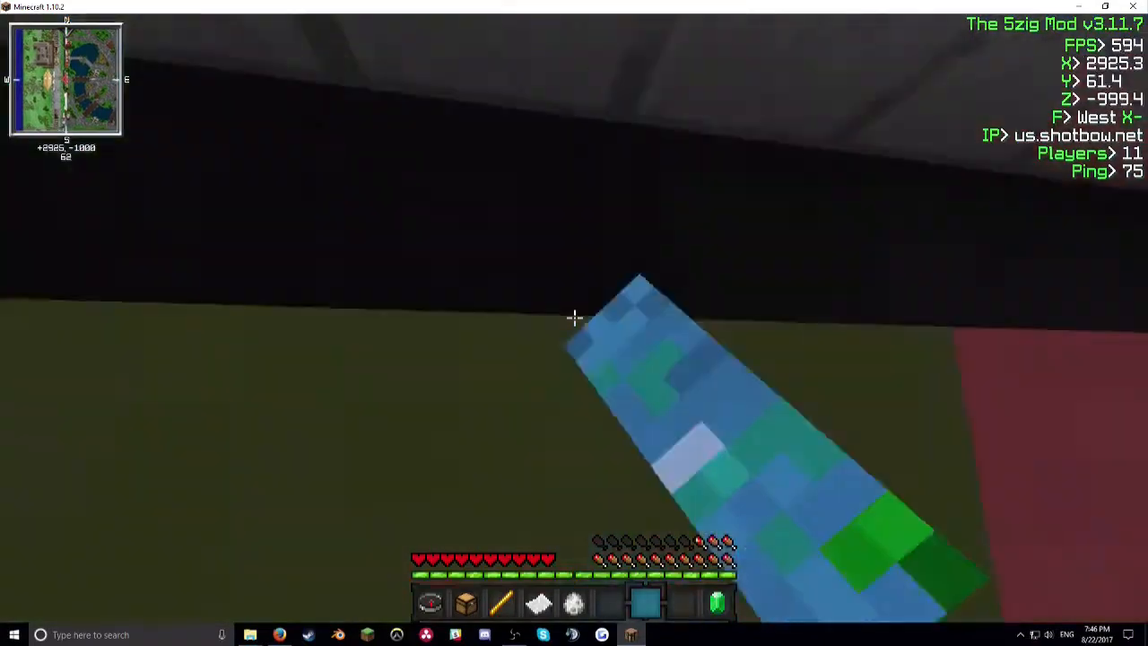
{"action": "scroll", "coordinate": [574, 317], "scroll_direction": "down", "scroll_amount": 2}
{"action": "scroll", "coordinate": [574, 317], "scroll_direction": "down", "scroll_amount": 1}
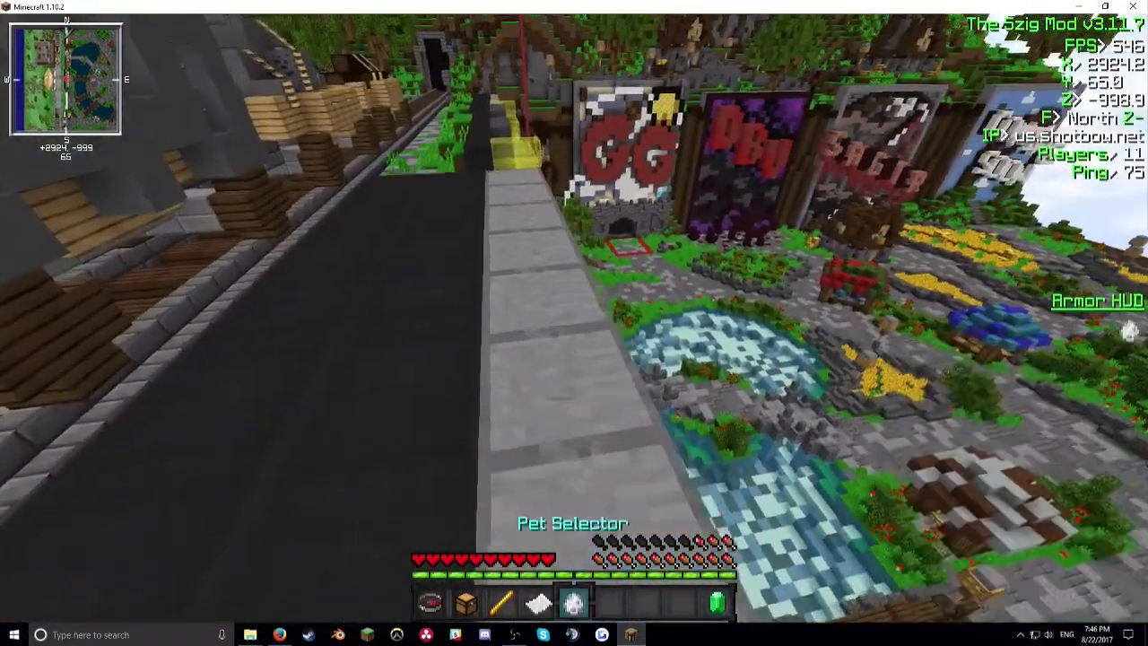
{"action": "scroll", "coordinate": [574, 316], "scroll_direction": "up", "scroll_amount": 1}
{"action": "scroll", "coordinate": [574, 323], "scroll_direction": "up", "scroll_amount": 4}
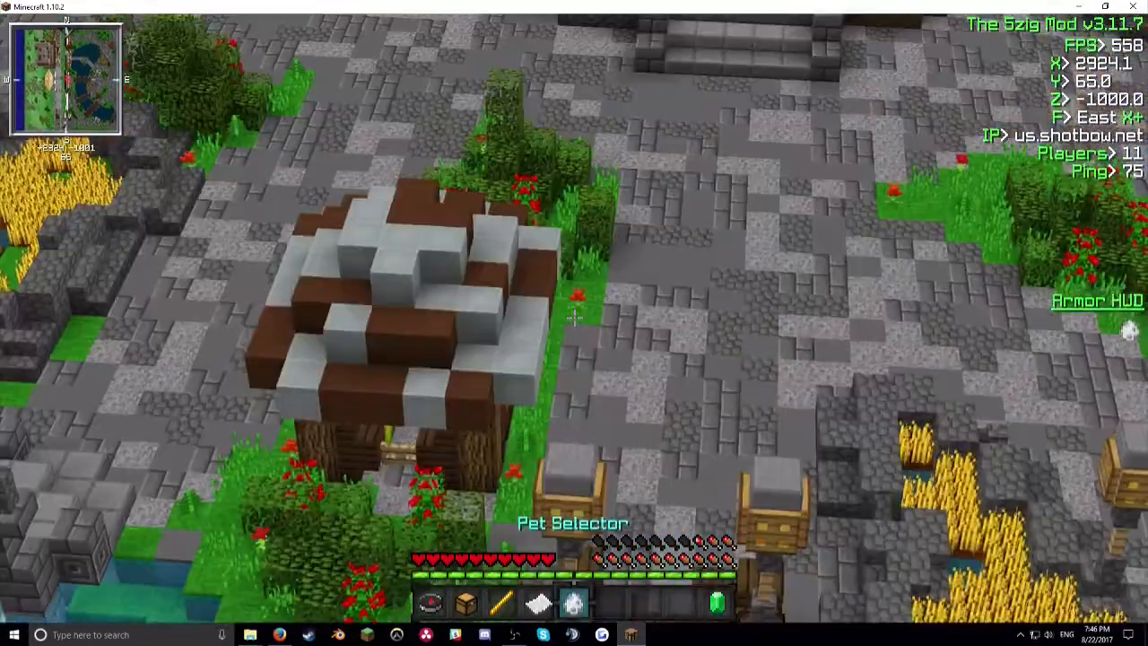
{"action": "scroll", "coordinate": [574, 323], "scroll_direction": "up", "scroll_amount": 3}
{"action": "key", "text": "w"}
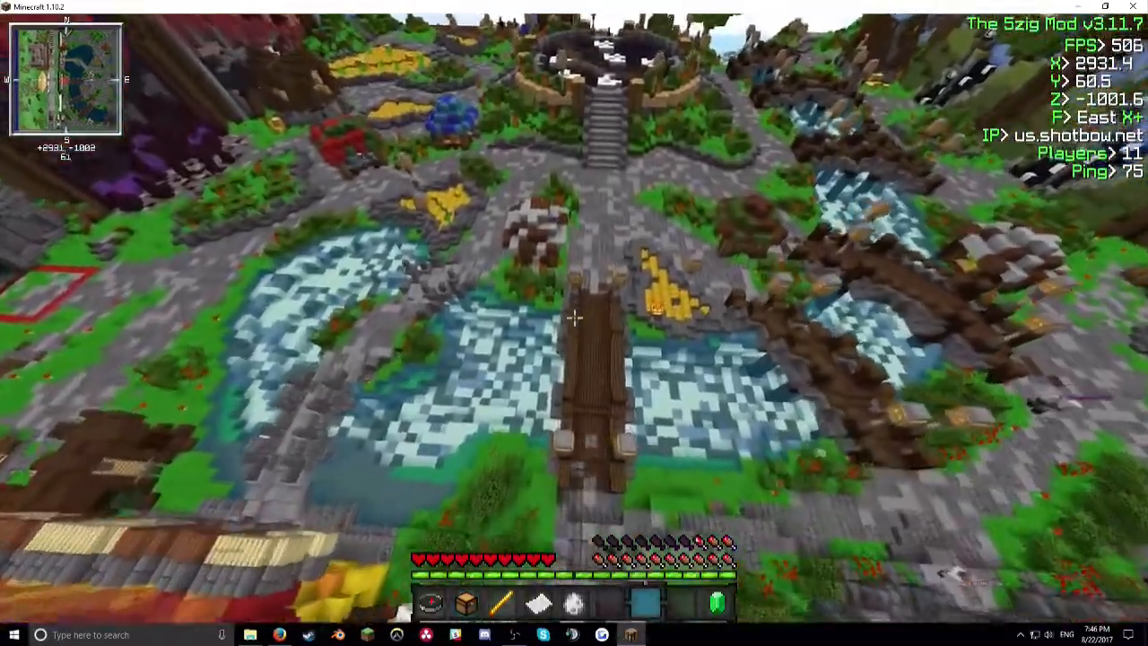
{"action": "scroll", "coordinate": [574, 317], "scroll_direction": "down", "scroll_amount": 5}
{"action": "key", "text": "w"}
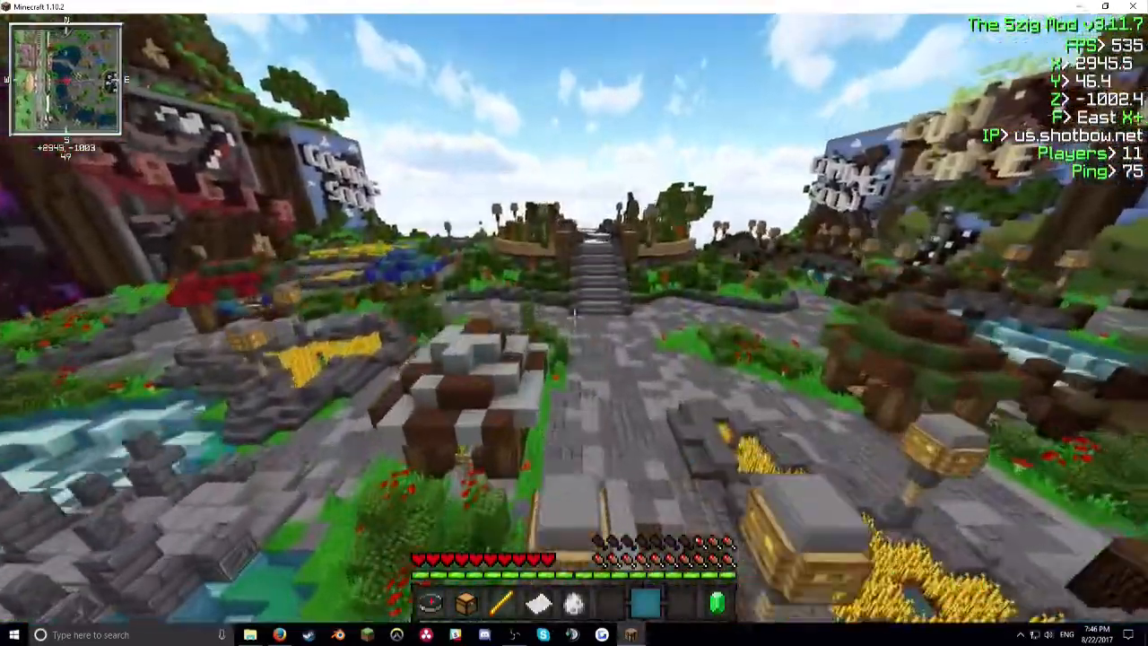